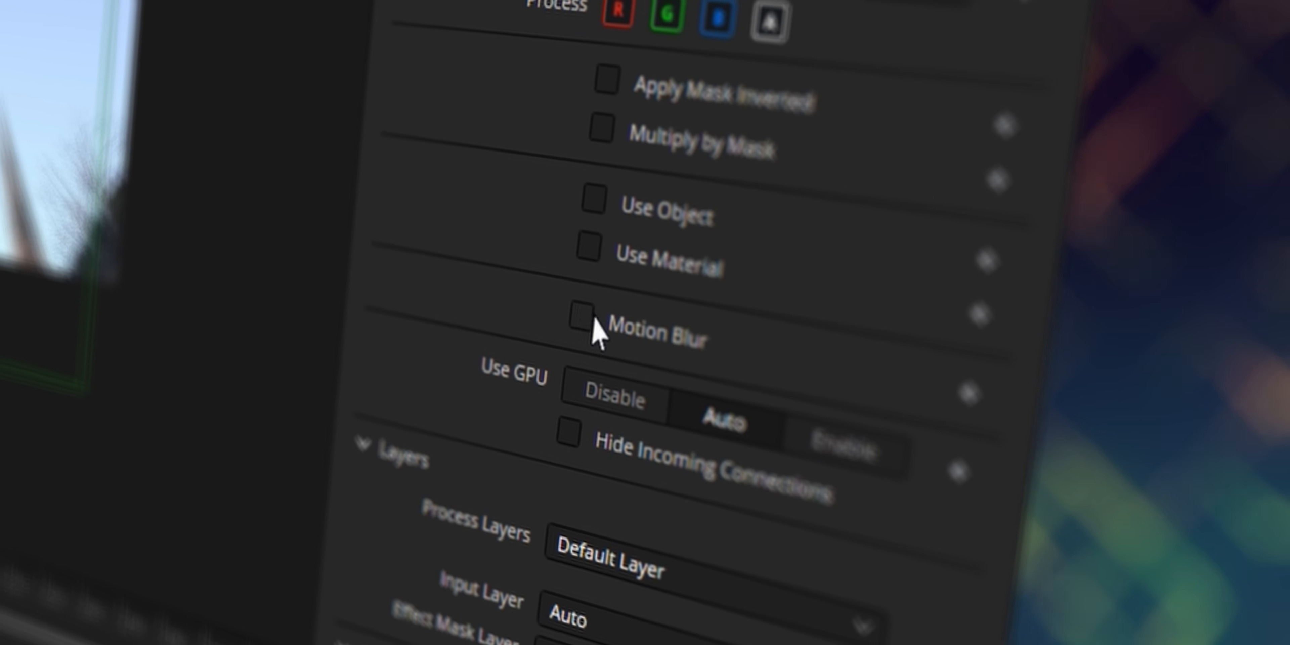
left_click(575, 340)
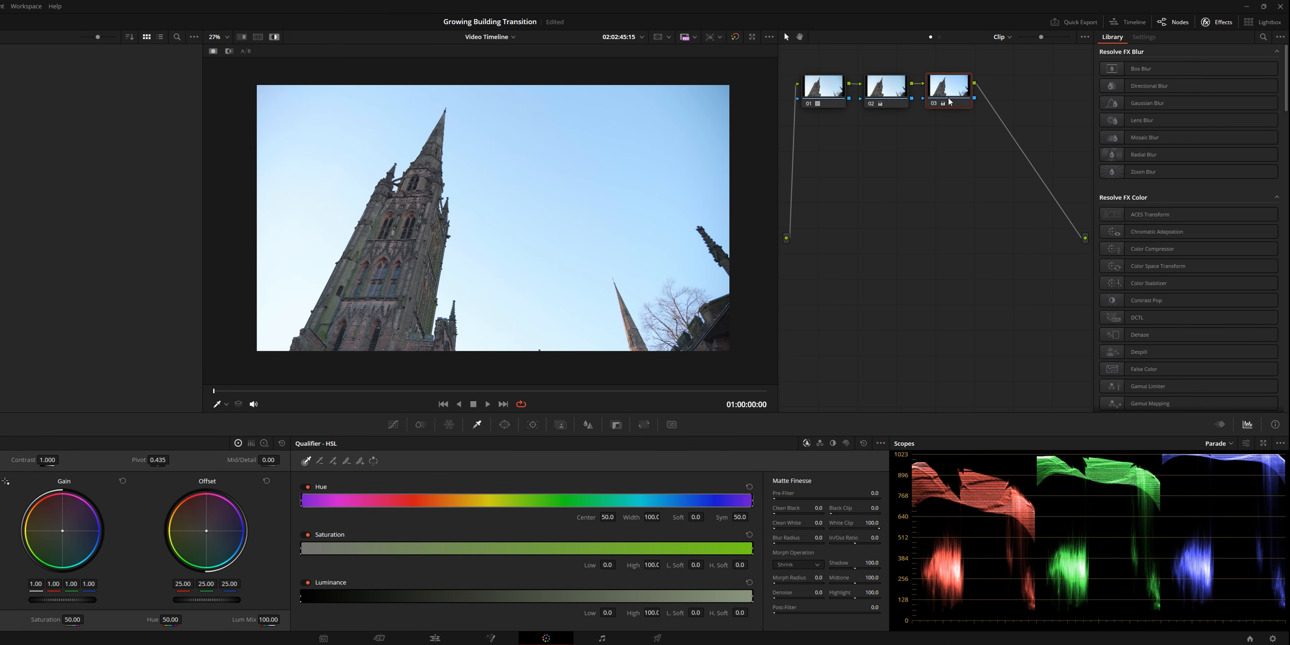
Add a new corrector node to the clip's node graph and connect it between node 03 and the output
left_click_drag(949, 99, 950, 99)
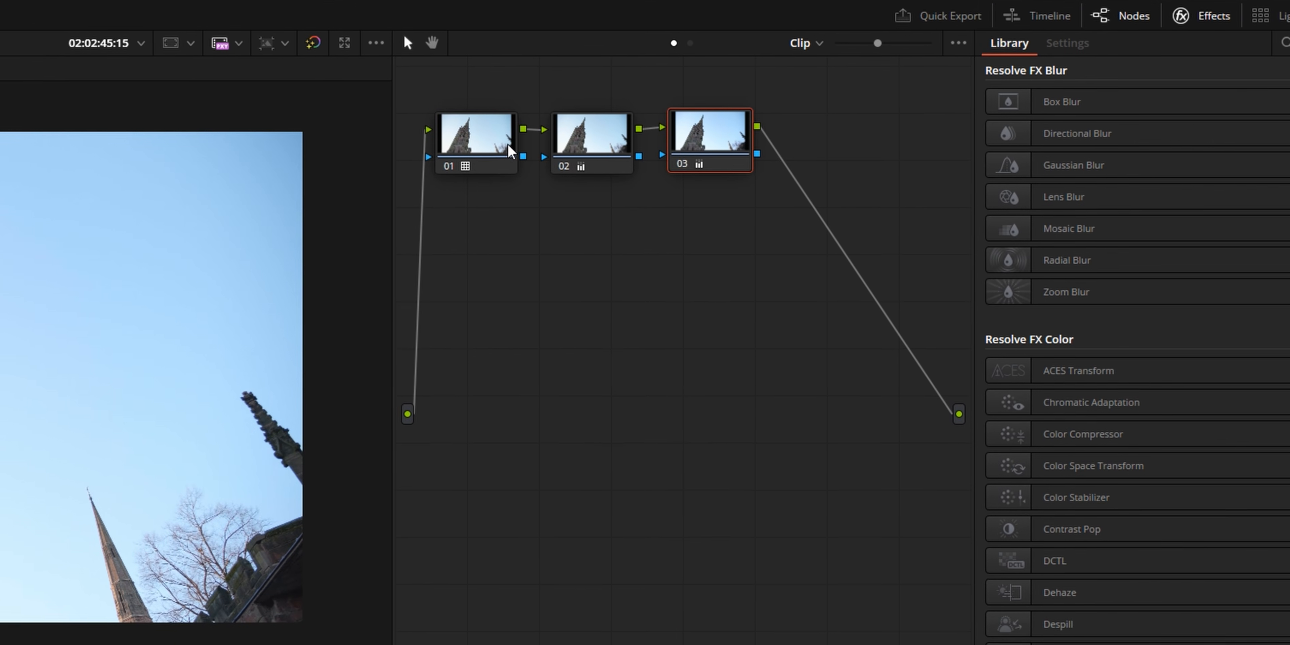
left_click(840, 97)
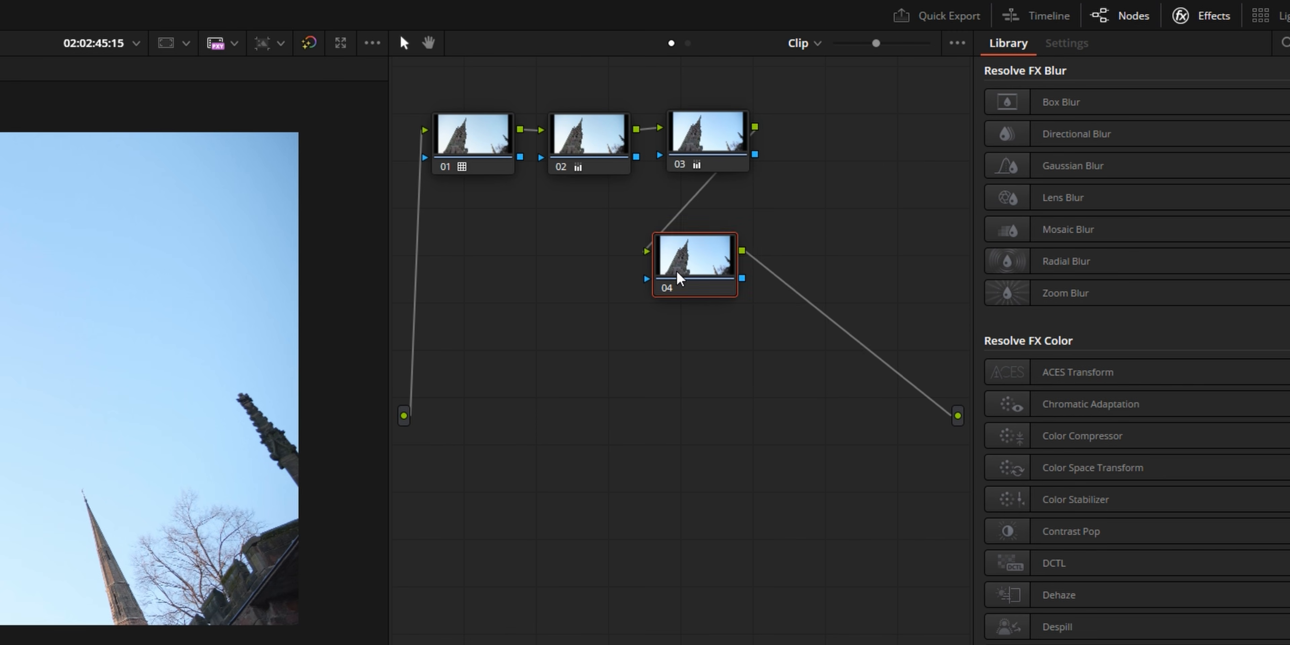
right_click(621, 286)
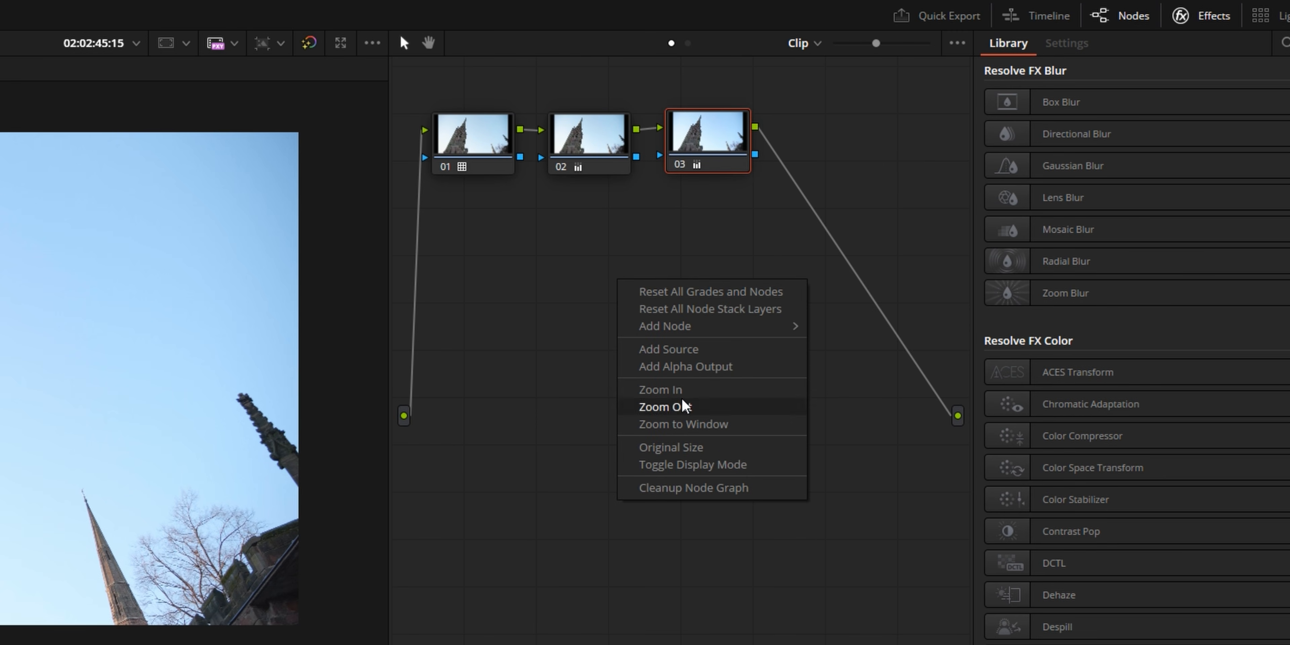
left_click(834, 328)
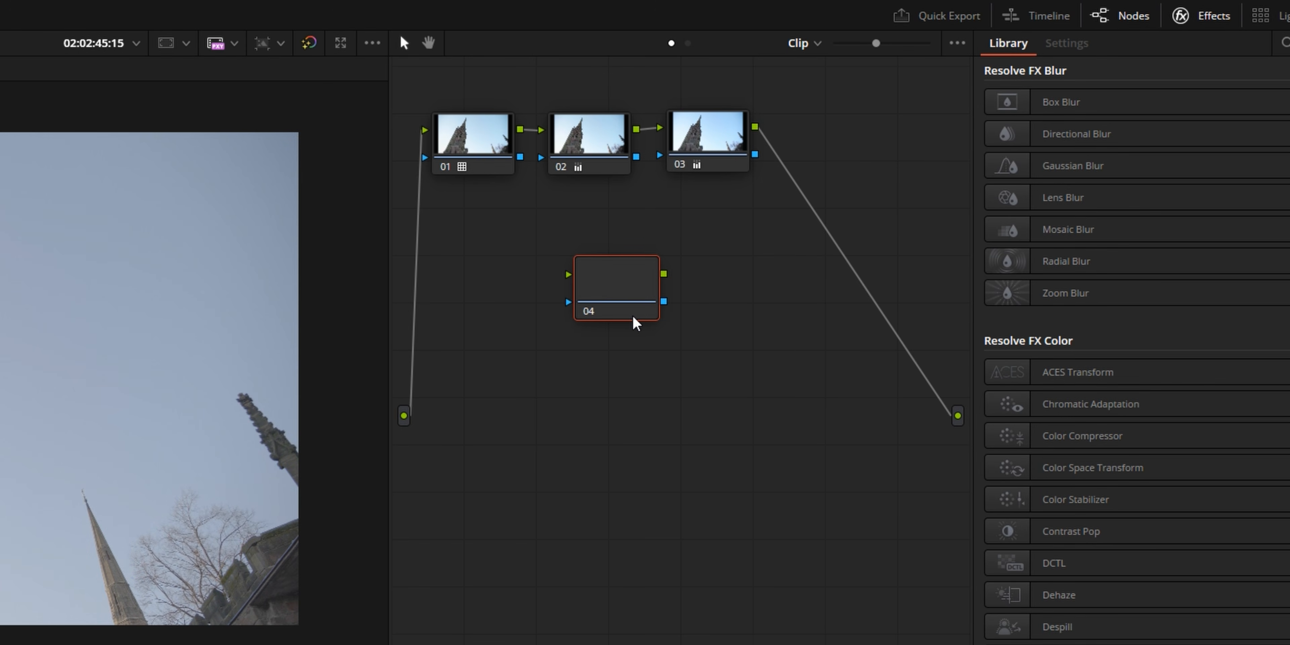
left_click_drag(872, 276, 608, 370)
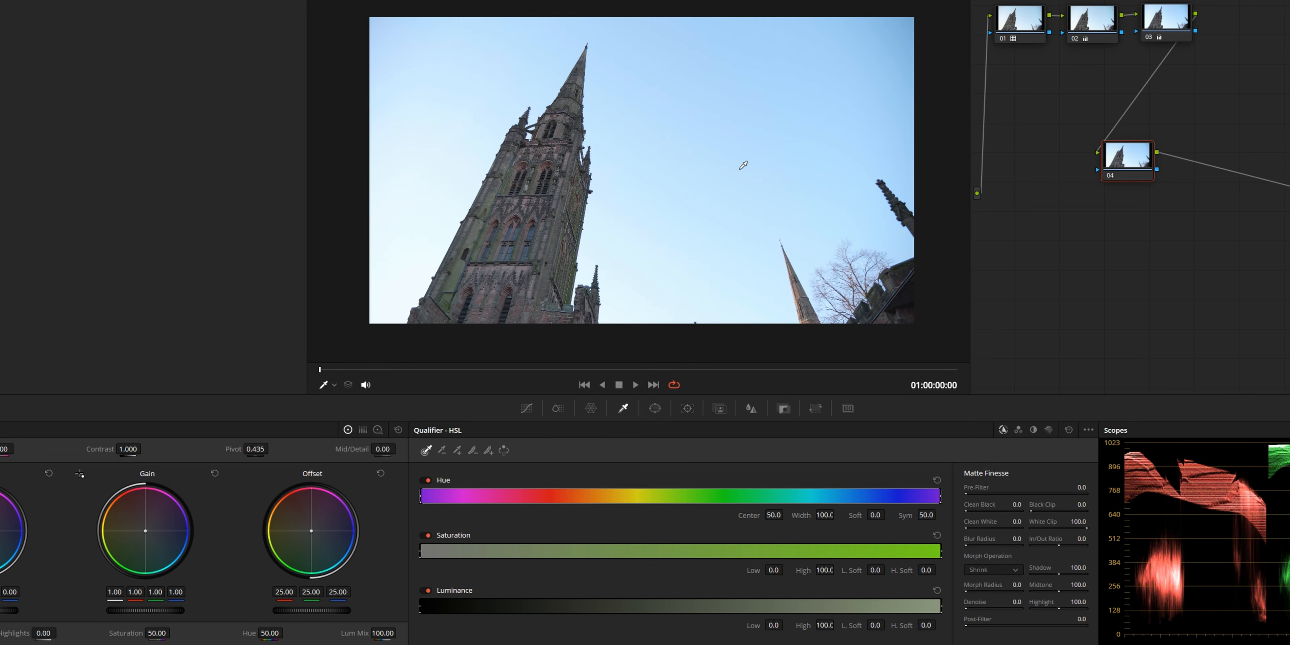
Key the sky on node 04 with the HSL qualifier, add the missed sky areas, and widen the hue range to 10.7
left_click(745, 112)
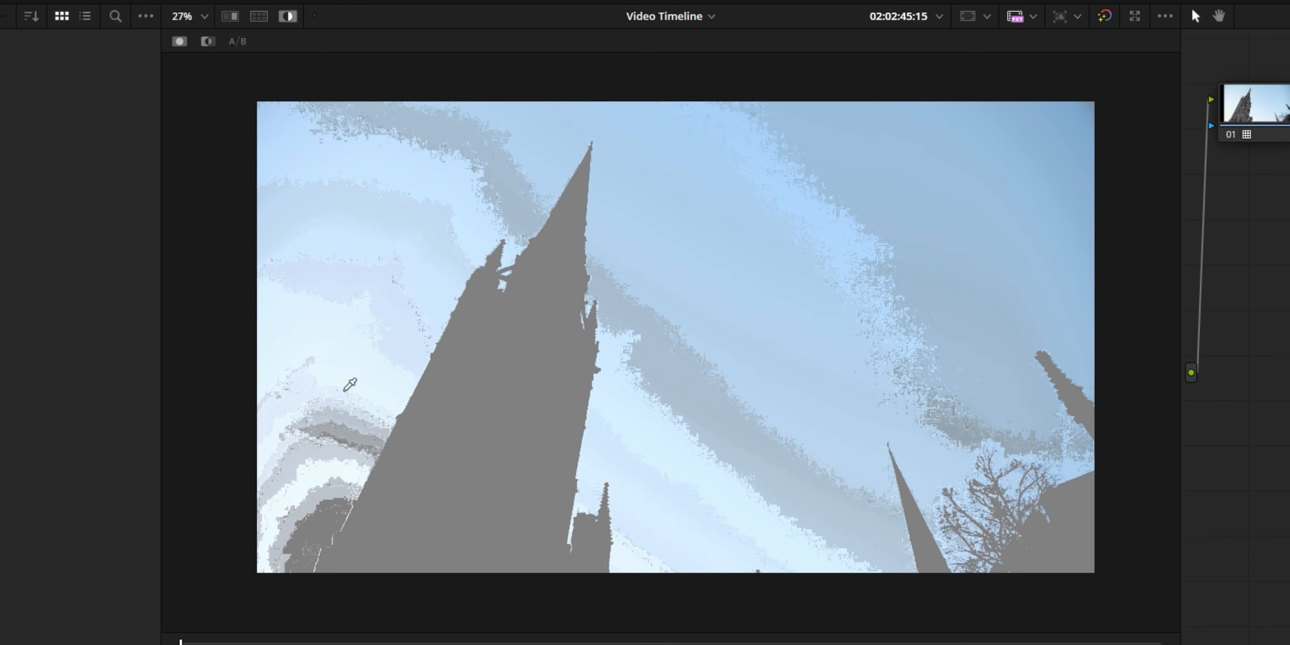
left_click_drag(326, 479, 340, 434)
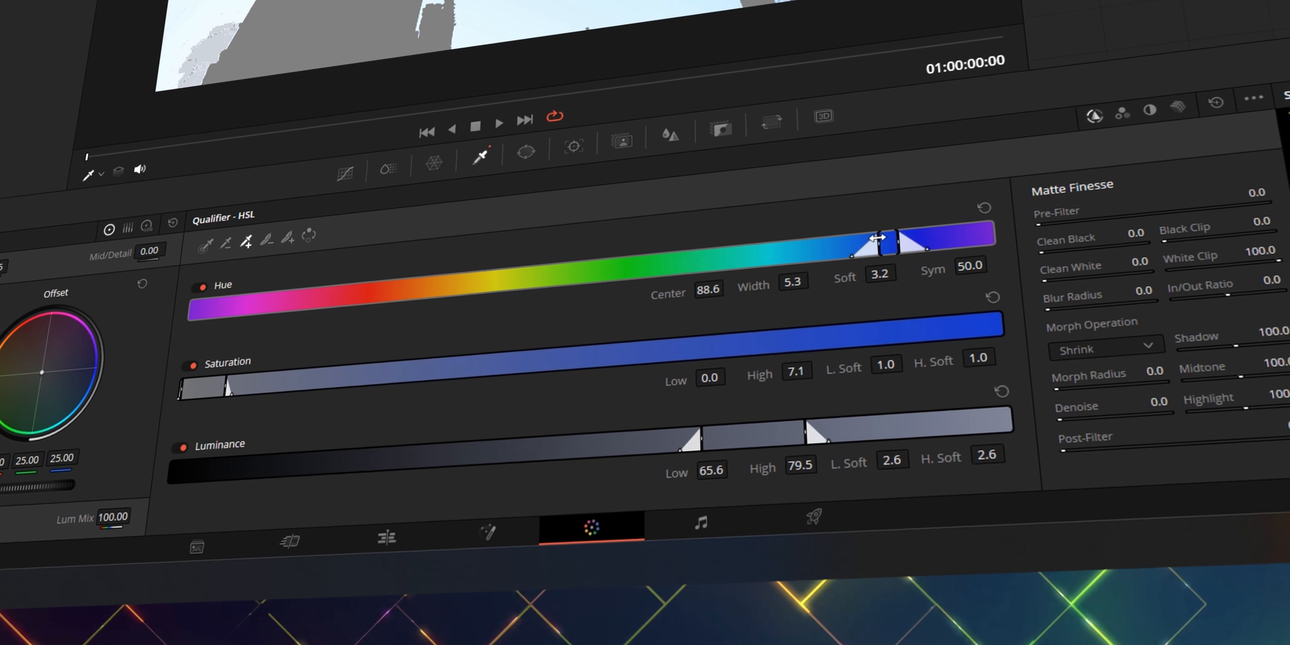
left_click_drag(878, 238, 870, 240)
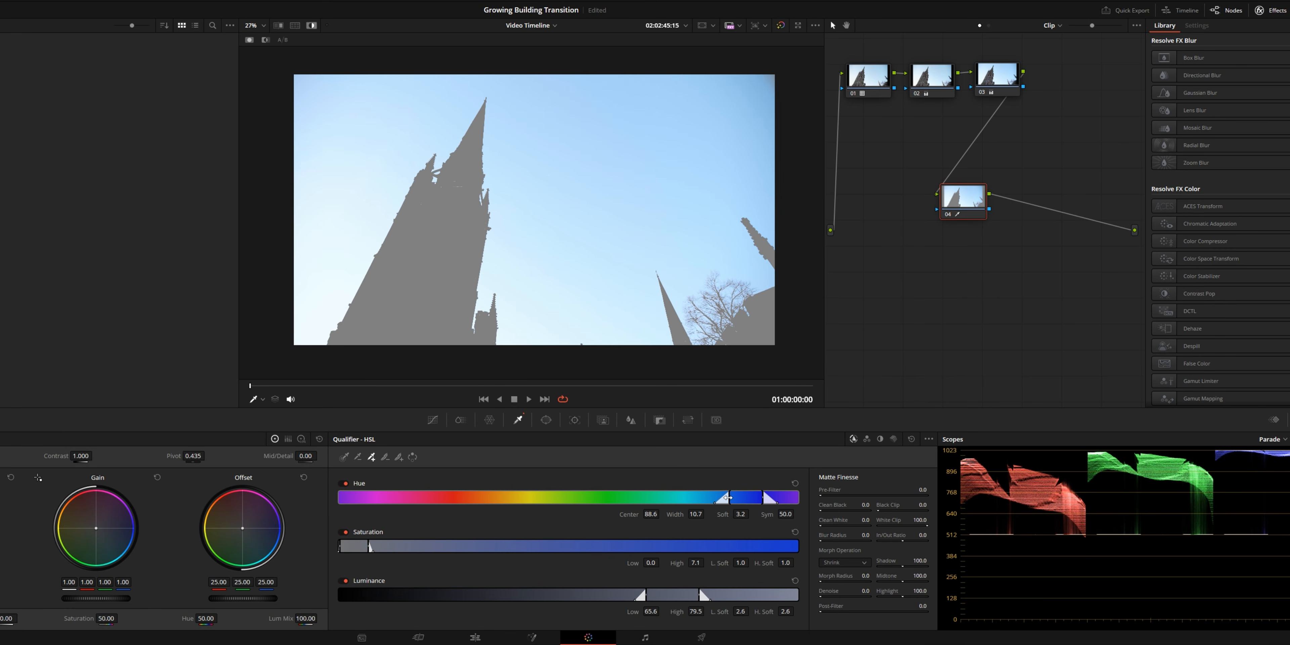
left_click_drag(727, 497, 753, 505)
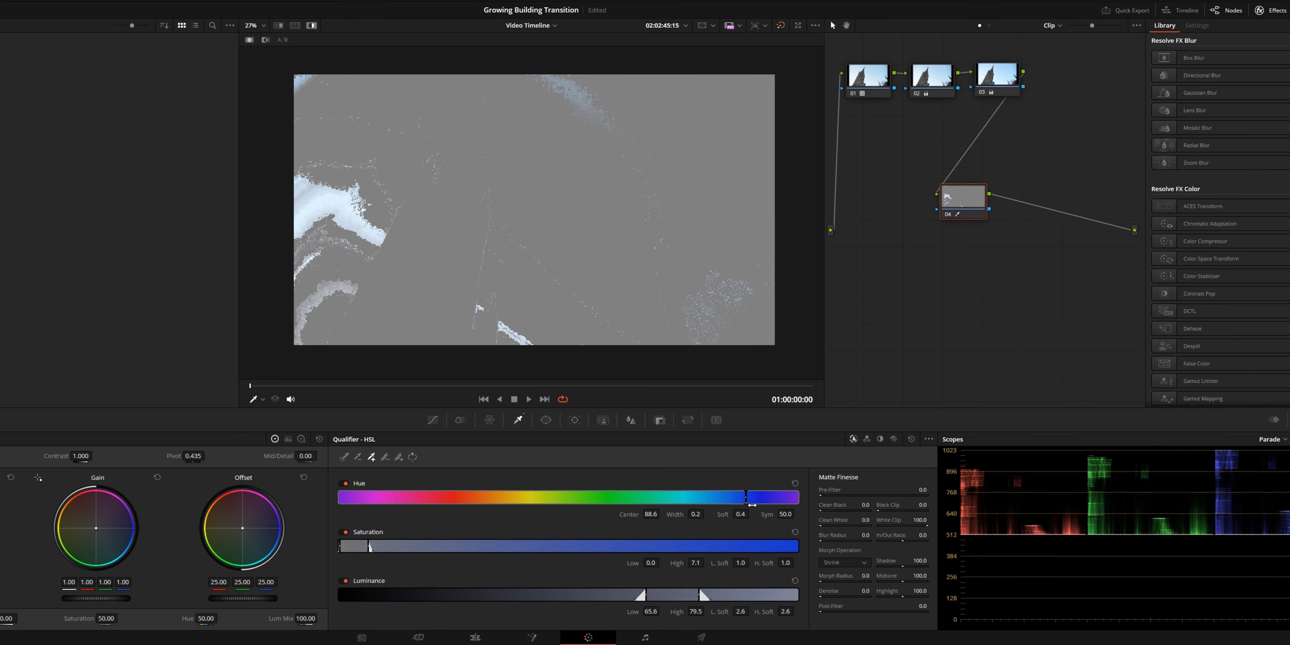
key("ctrl+z")
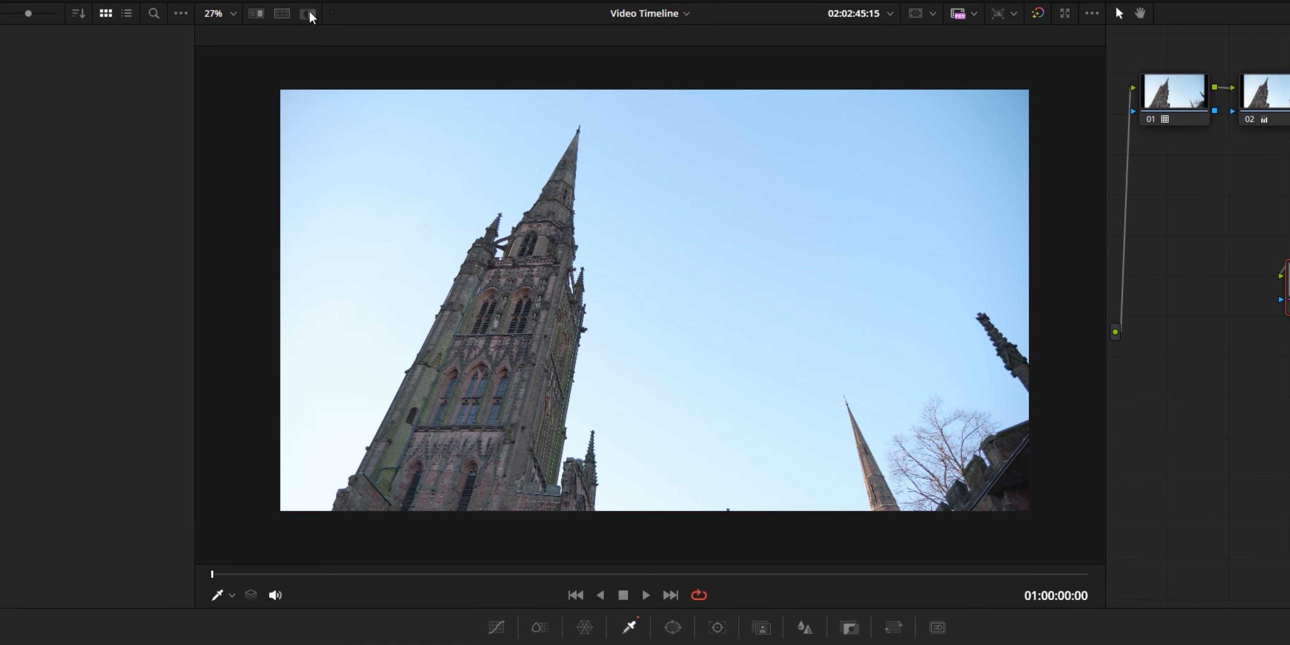
Invert the qualifier selection to isolate the building and check the key at 01:00:04:18
scroll(951, 444, "up", 5)
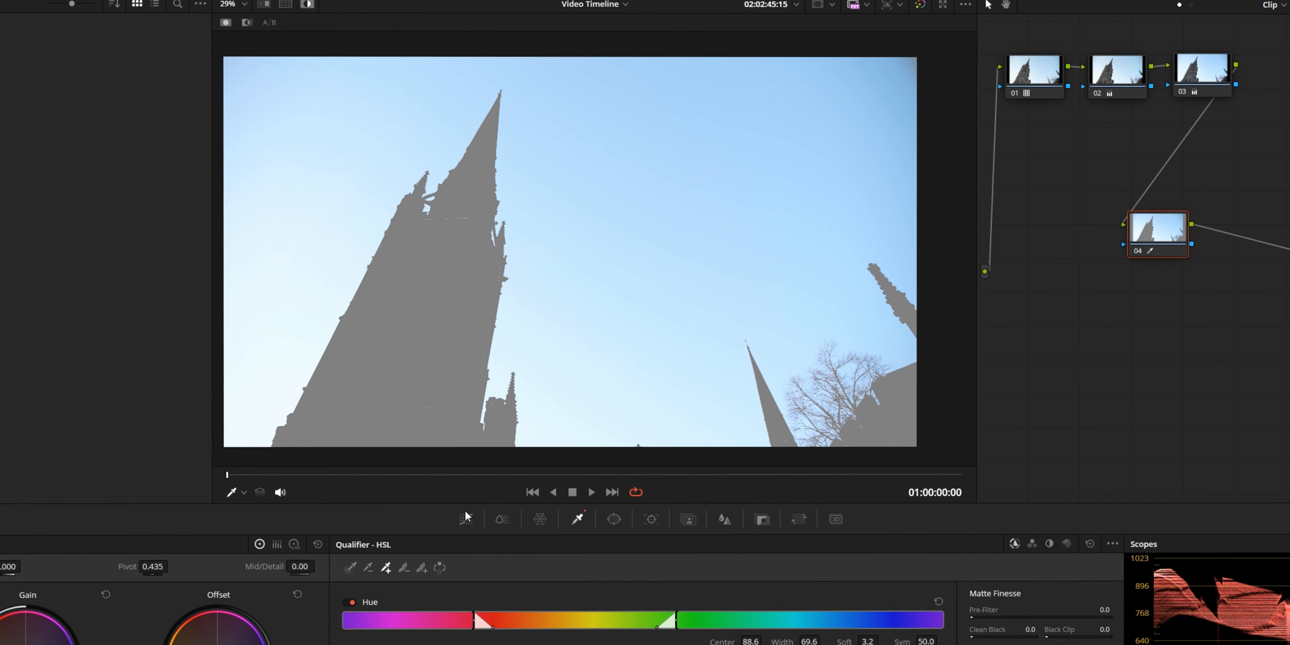
left_click(437, 568)
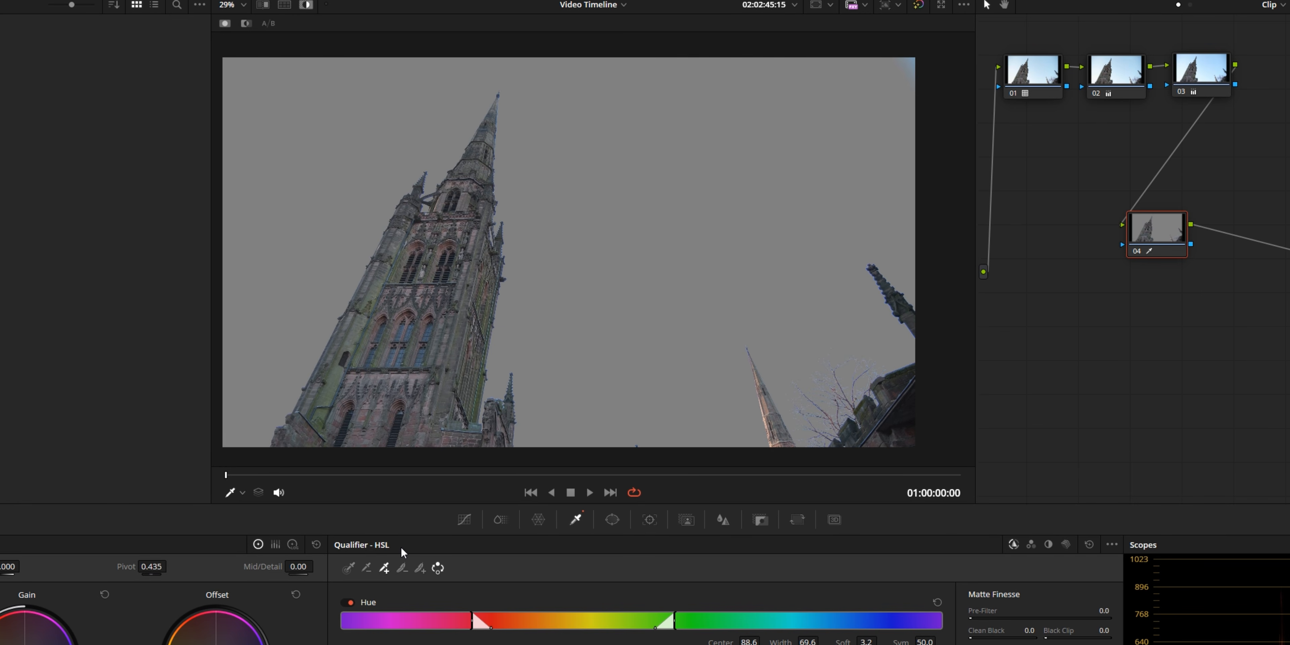
left_click_drag(244, 476, 447, 478)
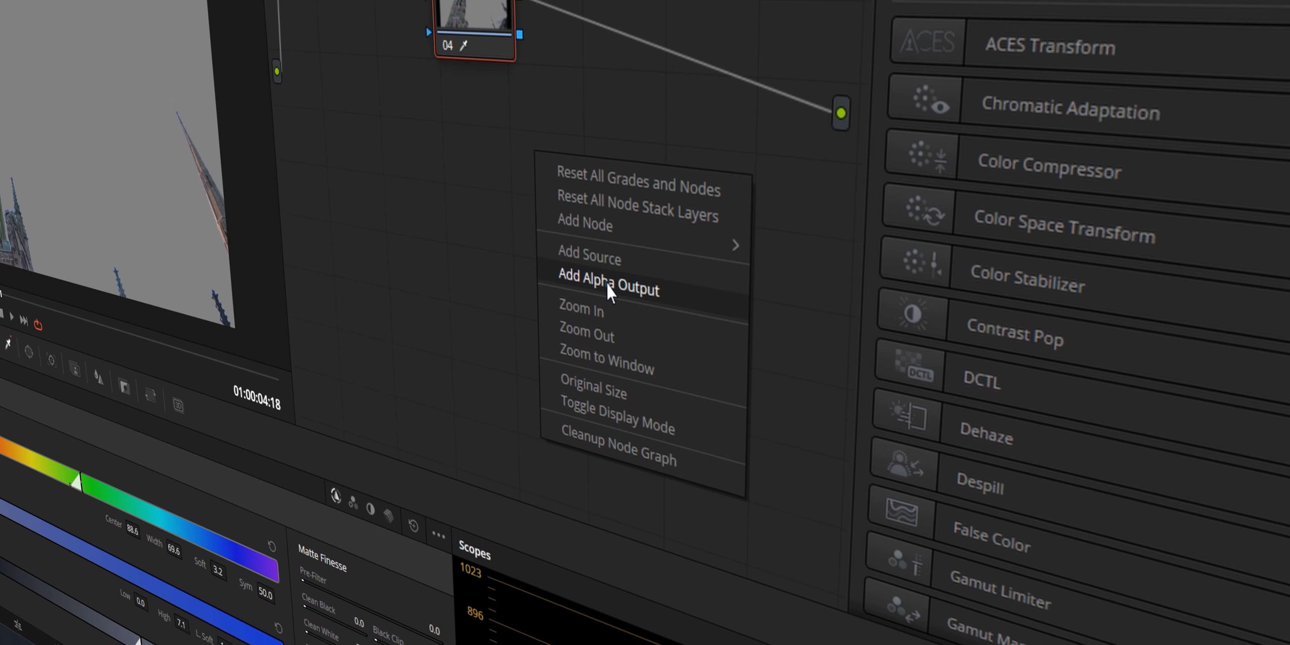
Add an alpha output to the node graph and connect node 04's key output to it
left_click(720, 512)
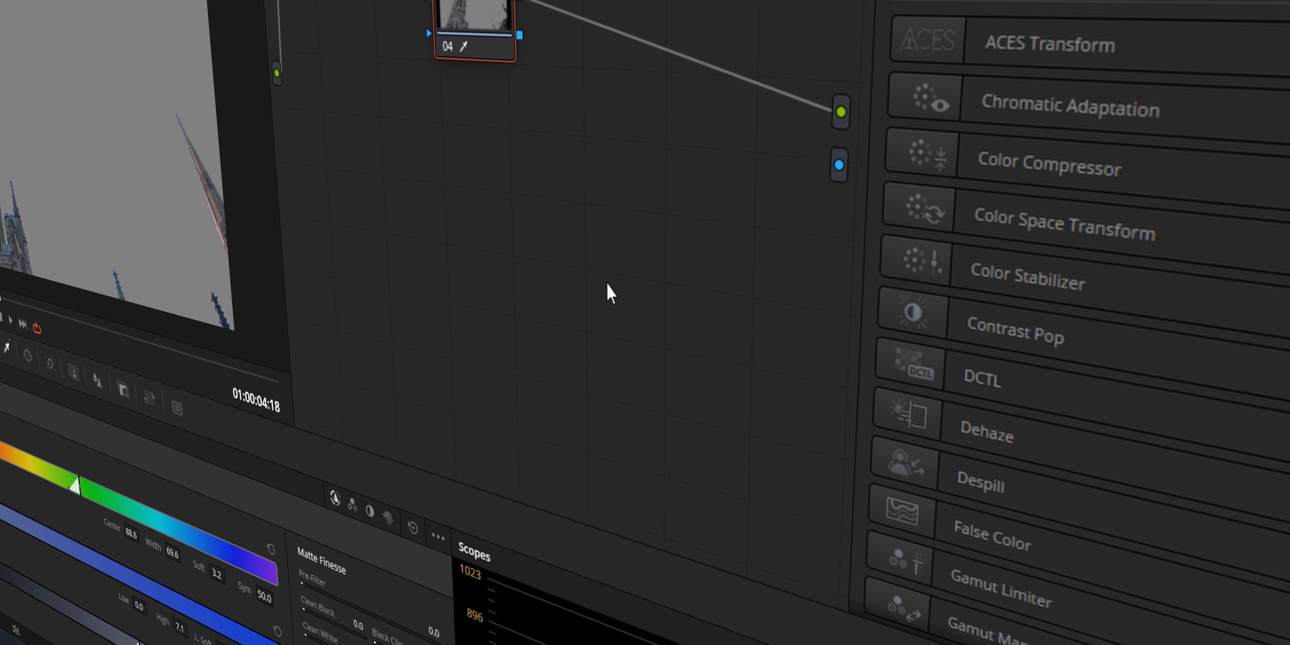
left_click_drag(520, 35, 586, 160)
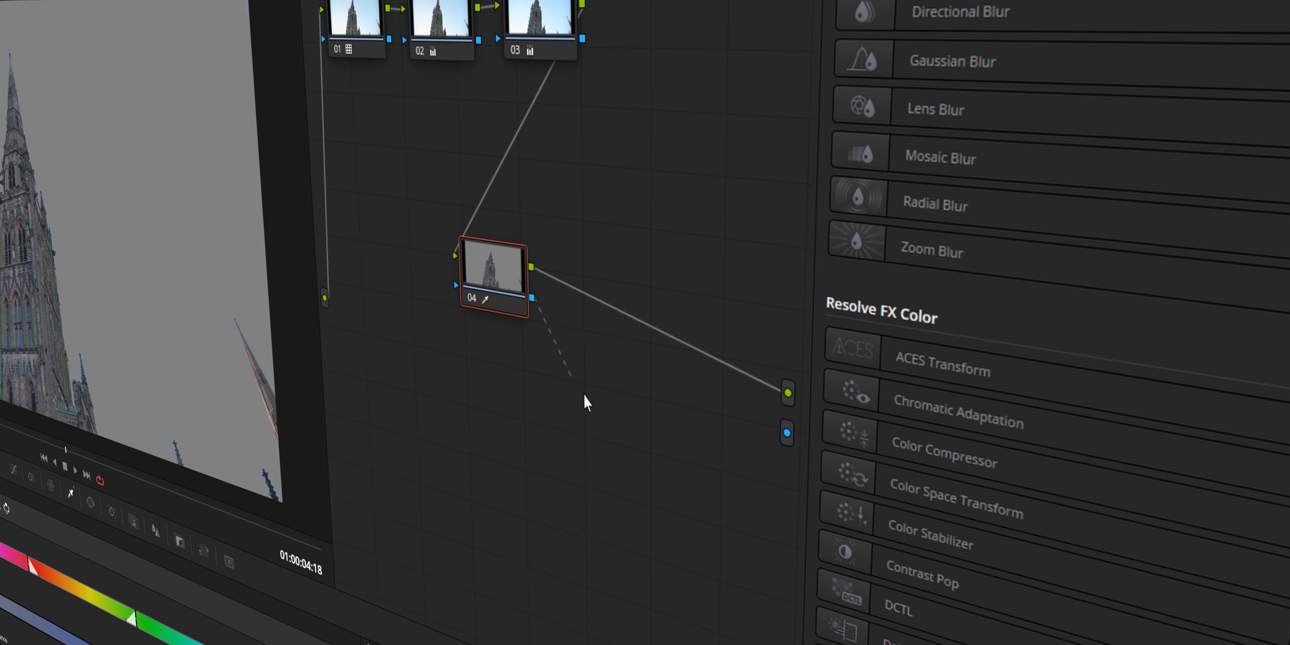
left_click_drag(586, 401, 787, 432)
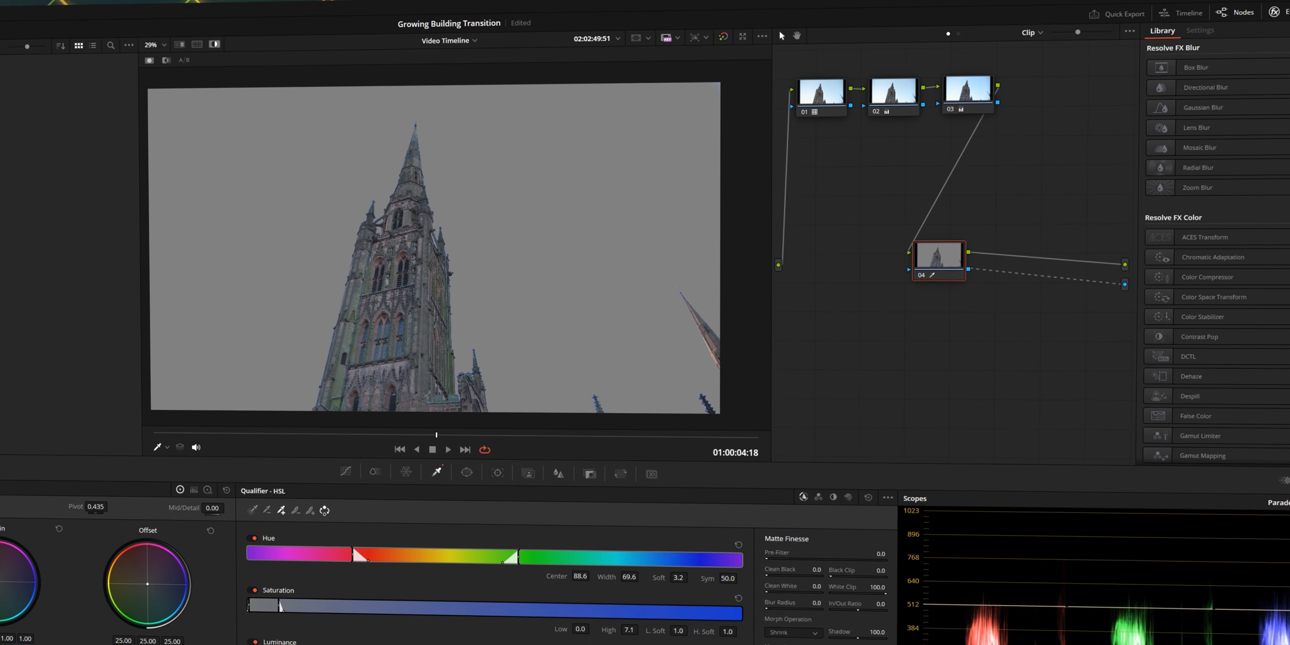
Convert the P1000214.MOV clip on Video 1 of the edit timeline into a Fusion clip and open it in Fusion
key("shift+4")
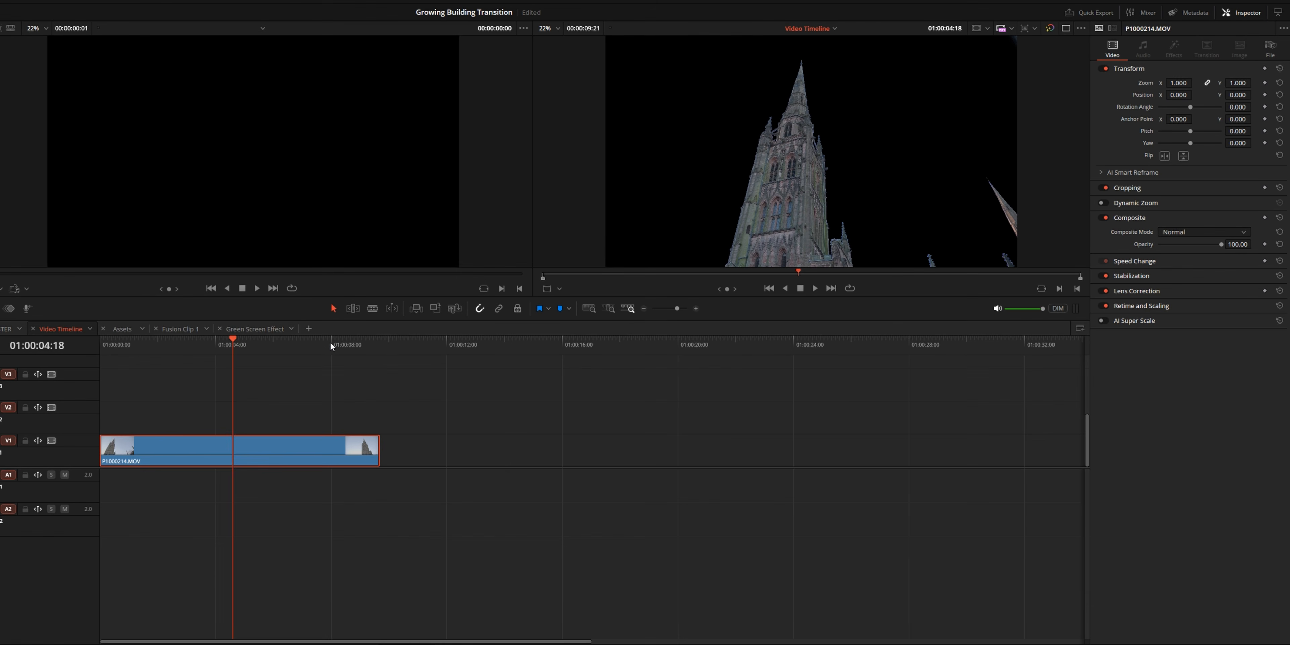
left_click(304, 427)
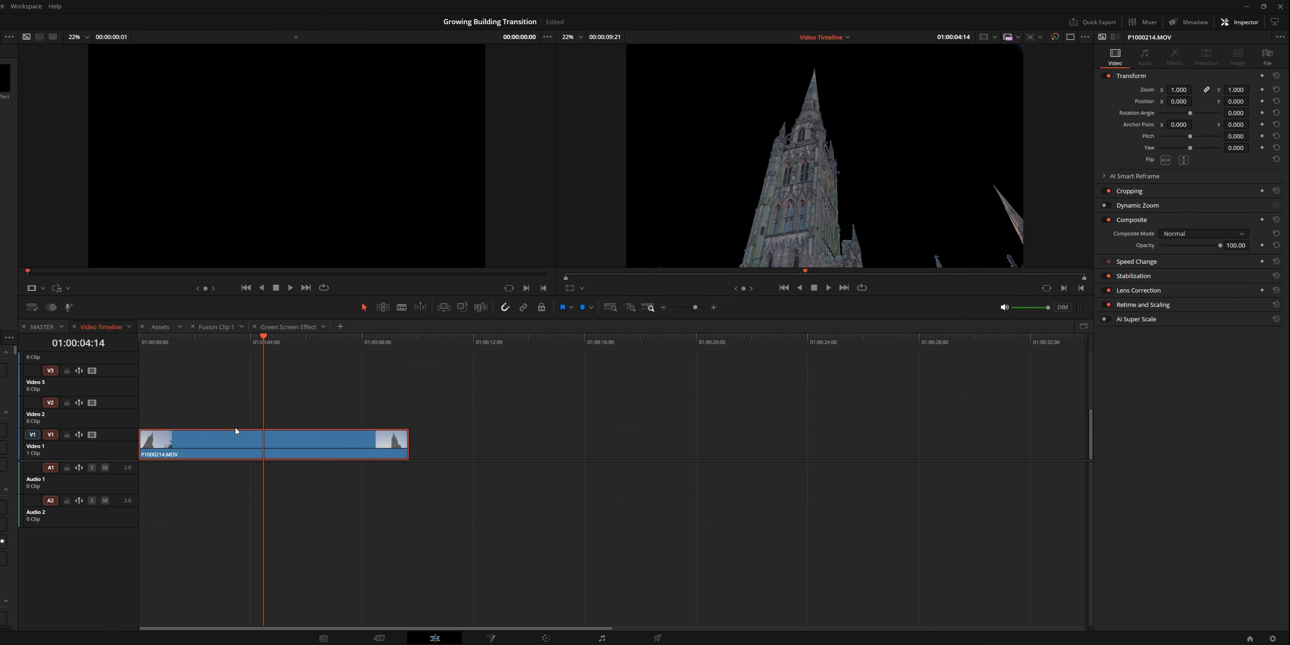
left_click(234, 432)
right_click(234, 445)
left_click(271, 130)
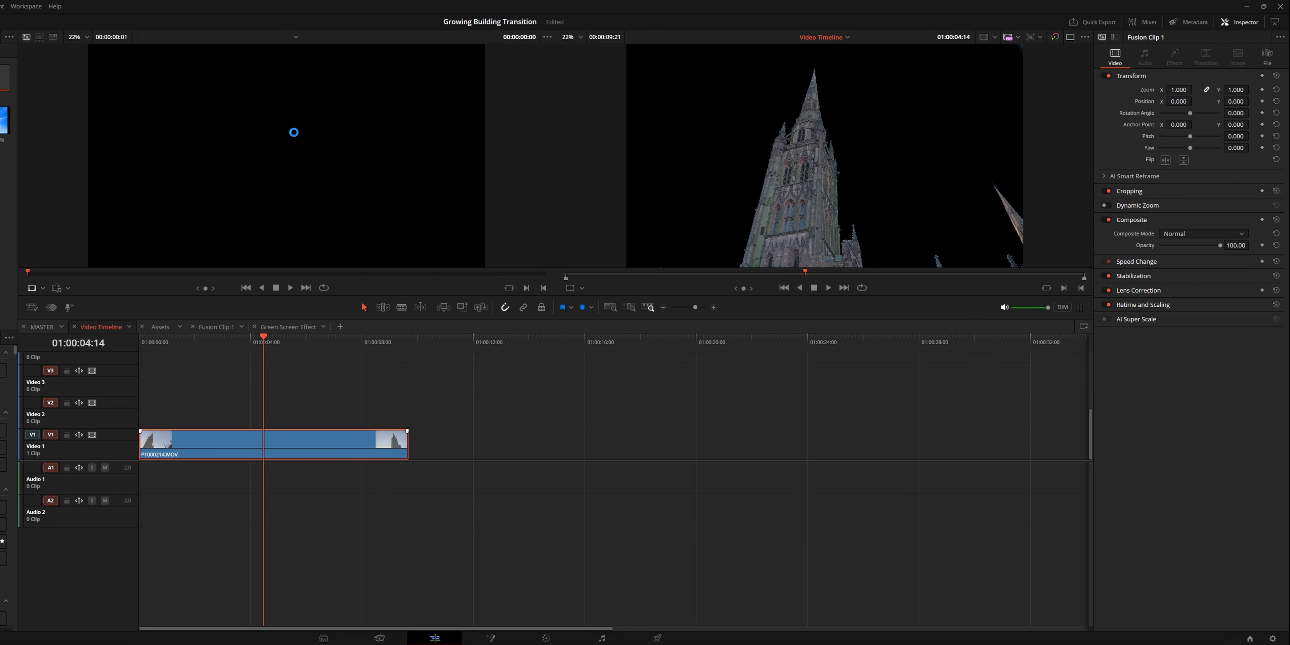
left_click(359, 405)
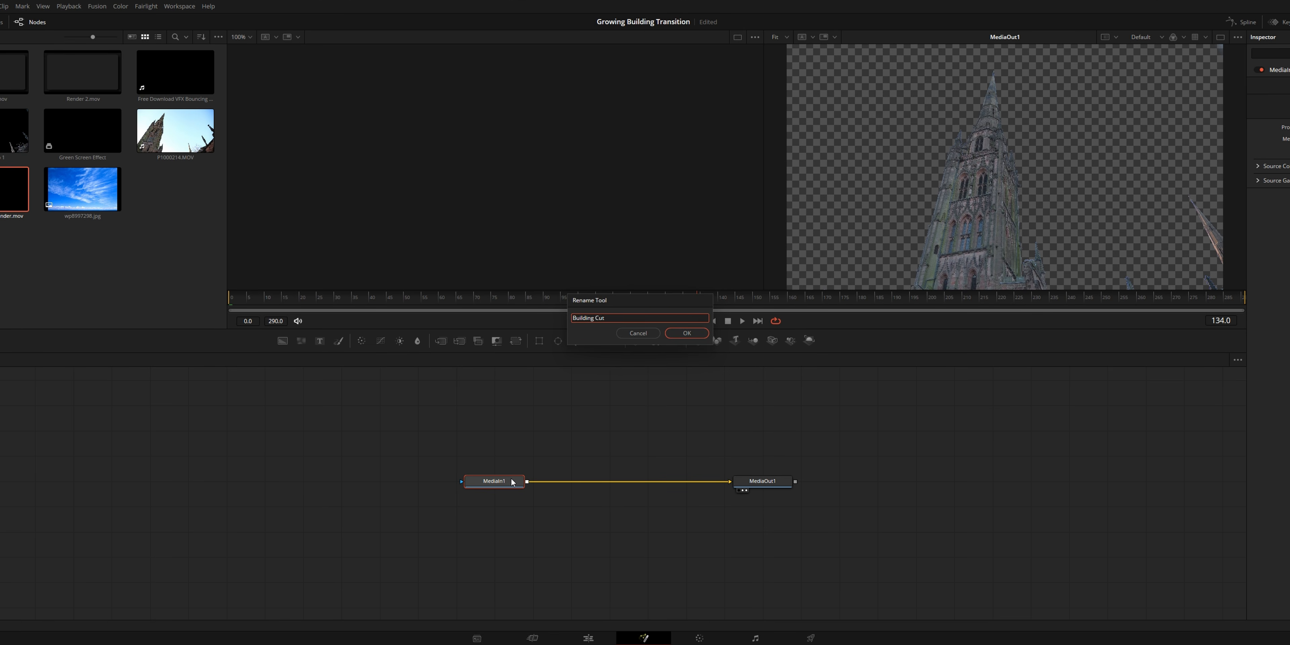
Rename the MediaIn1 node as BuildingCutOut and merge a new Background node behind it
left_click_drag(351, 481, 657, 430)
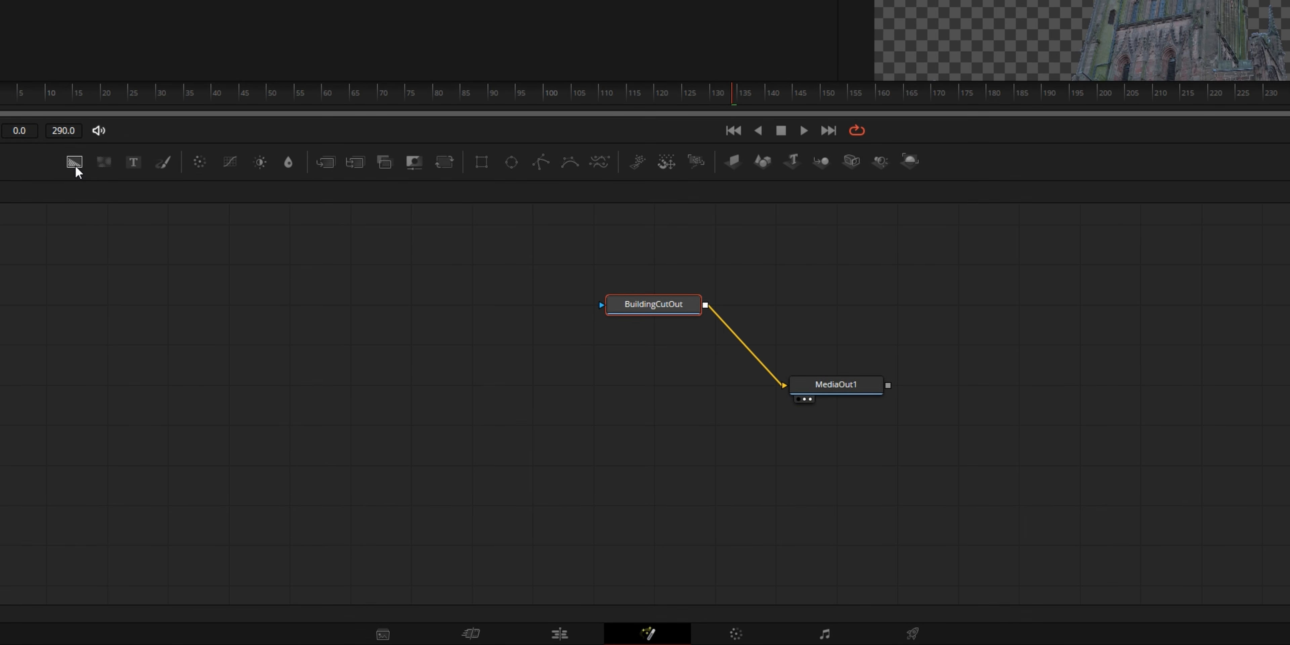
left_click(74, 164)
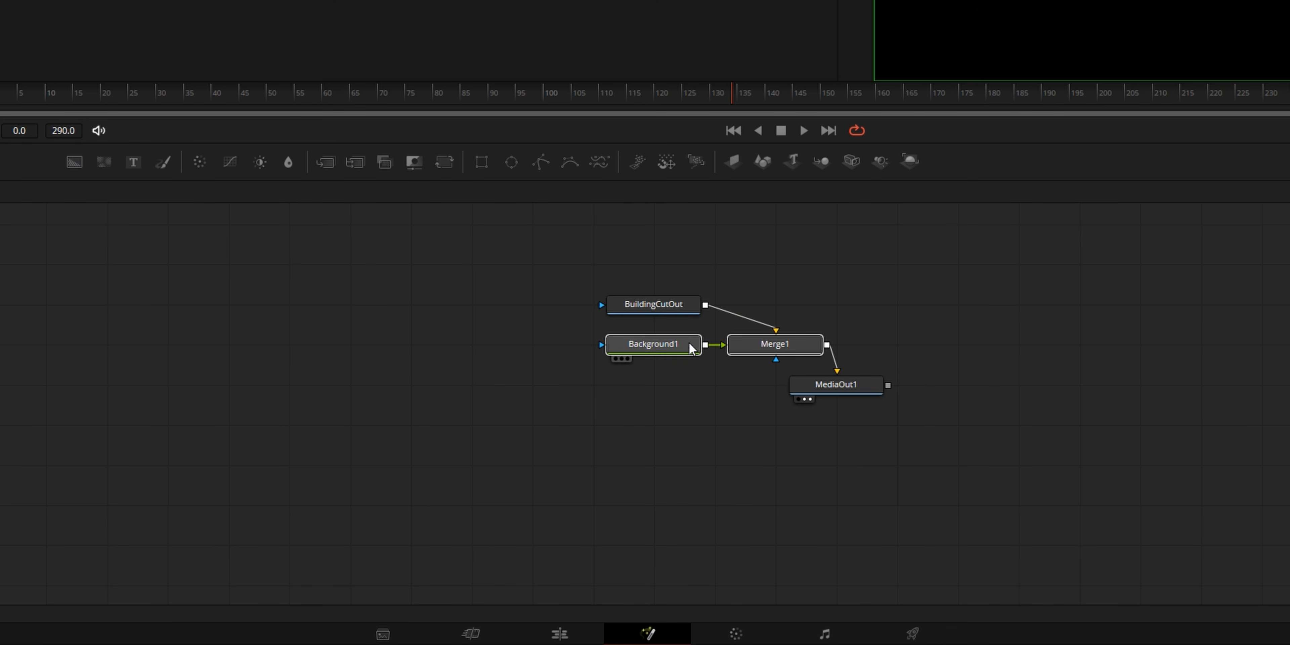
left_click_drag(694, 345, 573, 383)
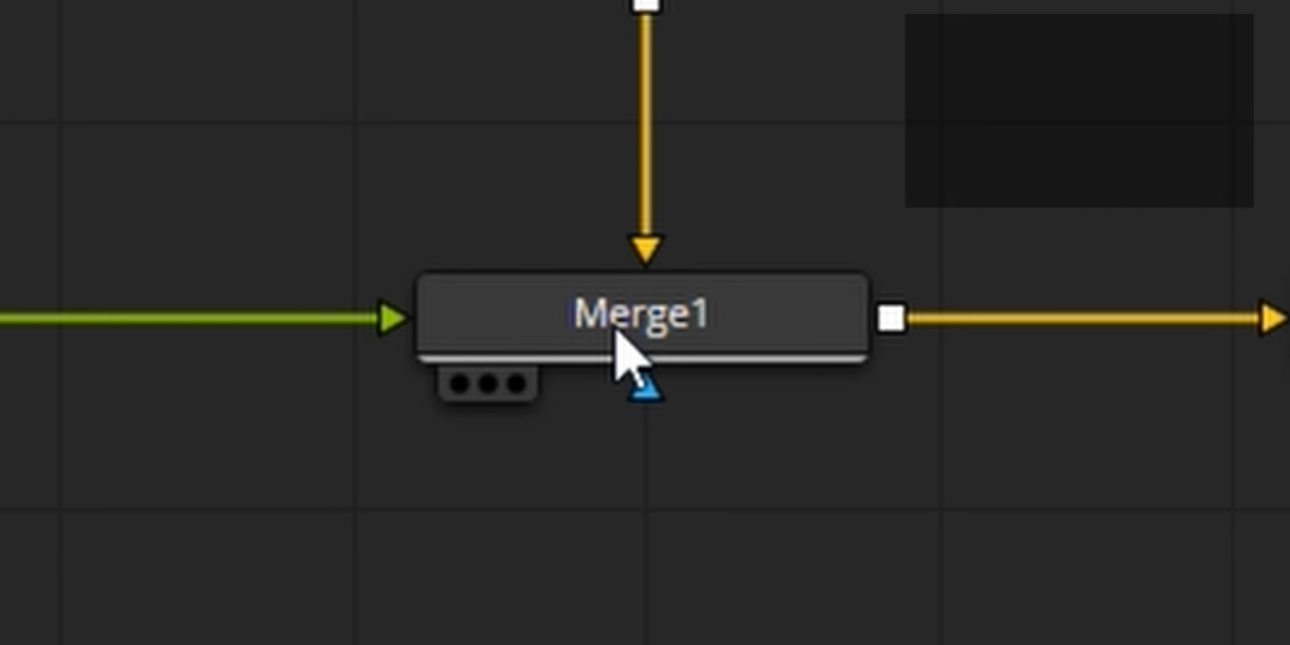
left_click(650, 391)
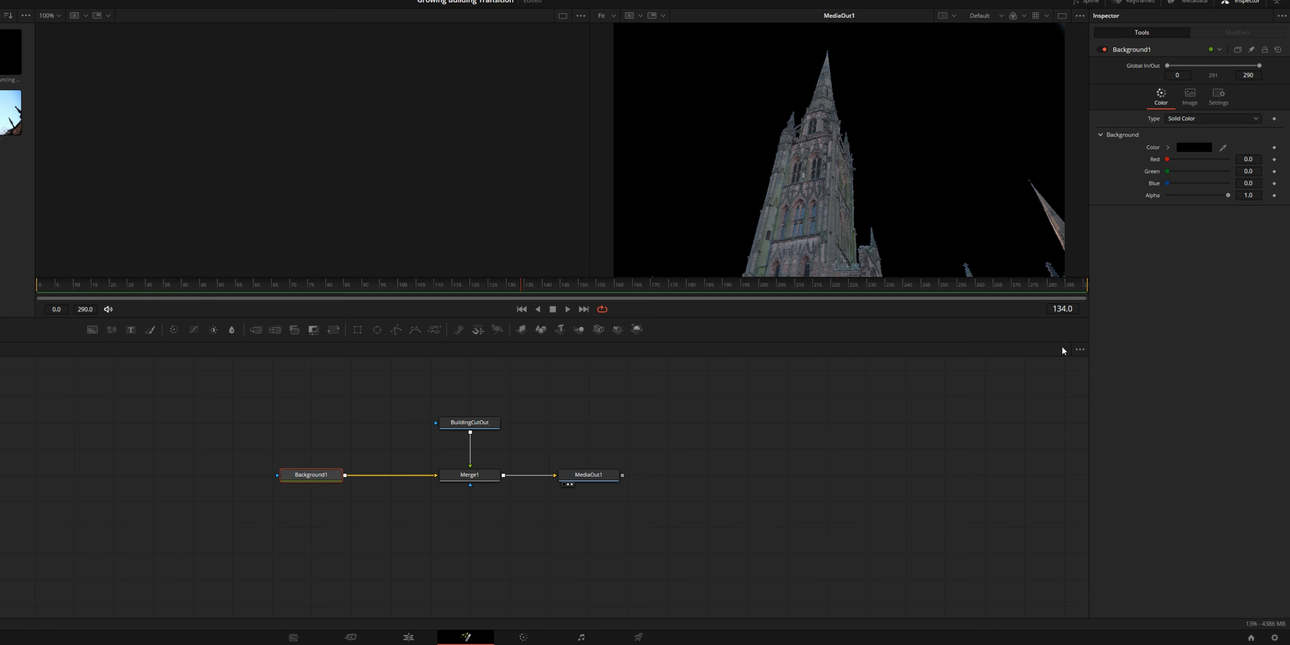
Change the Background node's type to Gradient and colour it from light cyan at the start to pale blue (#c4cdff) at the end
left_click(1193, 119)
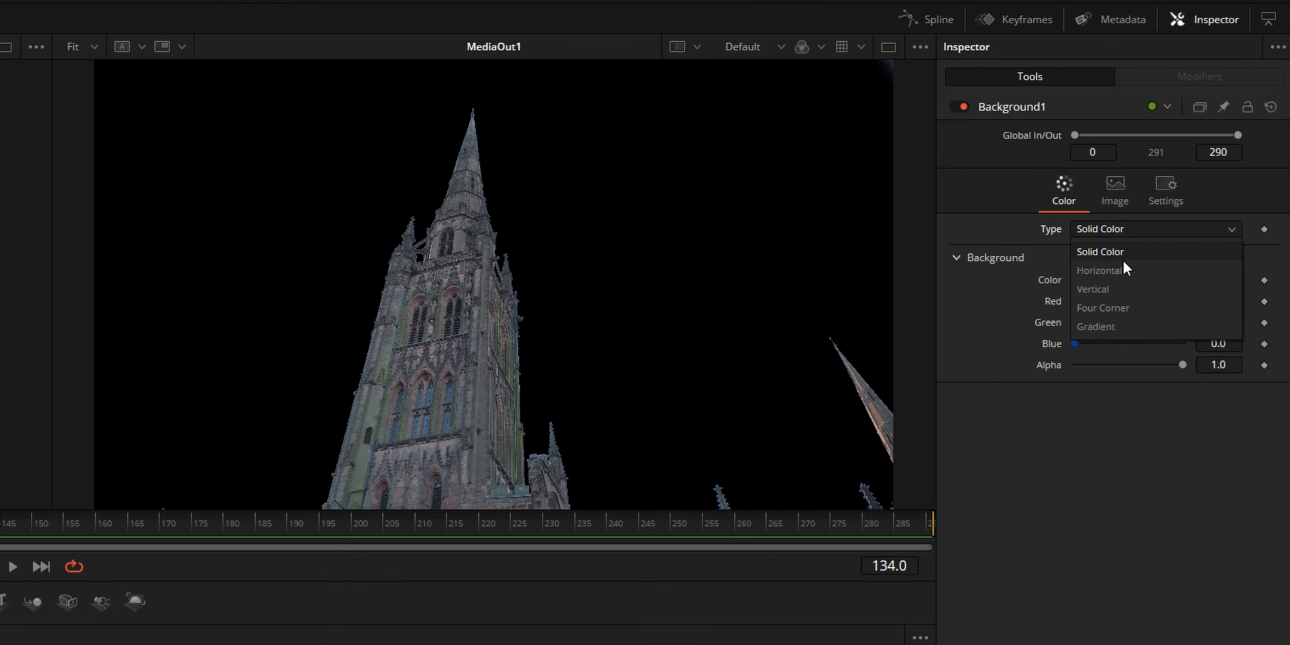
left_click(1097, 327)
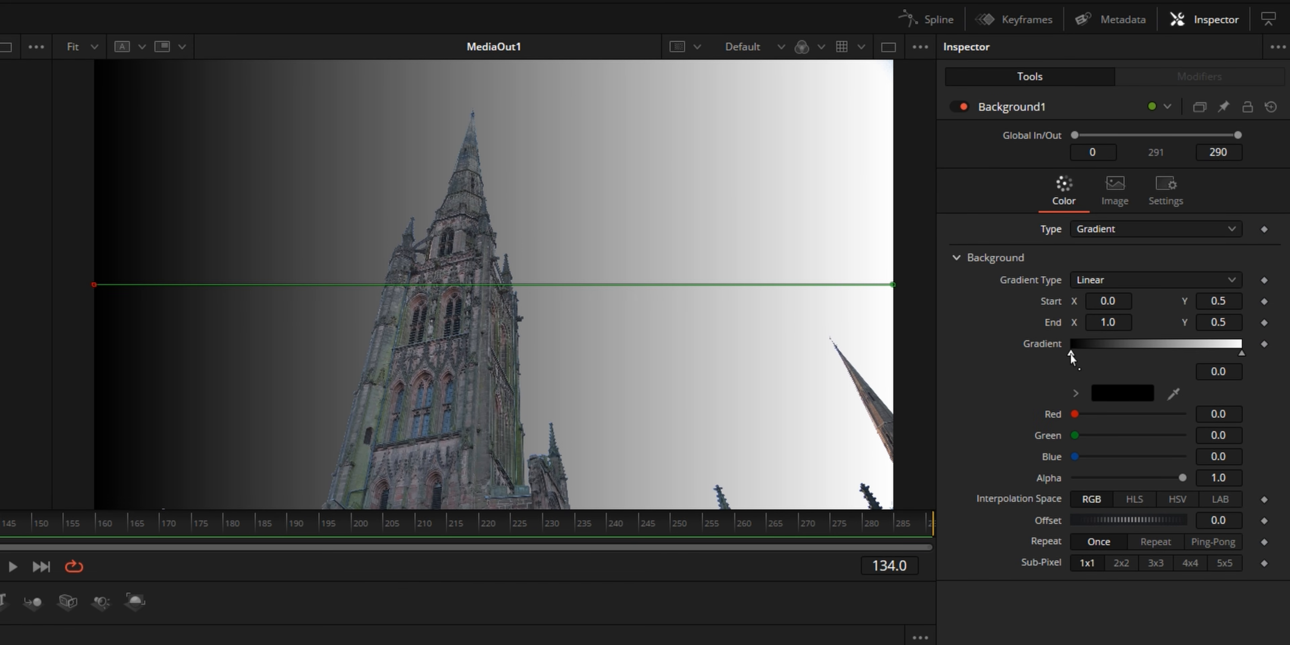
left_click(1123, 394)
left_click_drag(469, 343, 470, 374)
left_click_drag(597, 270, 600, 250)
left_click(576, 551)
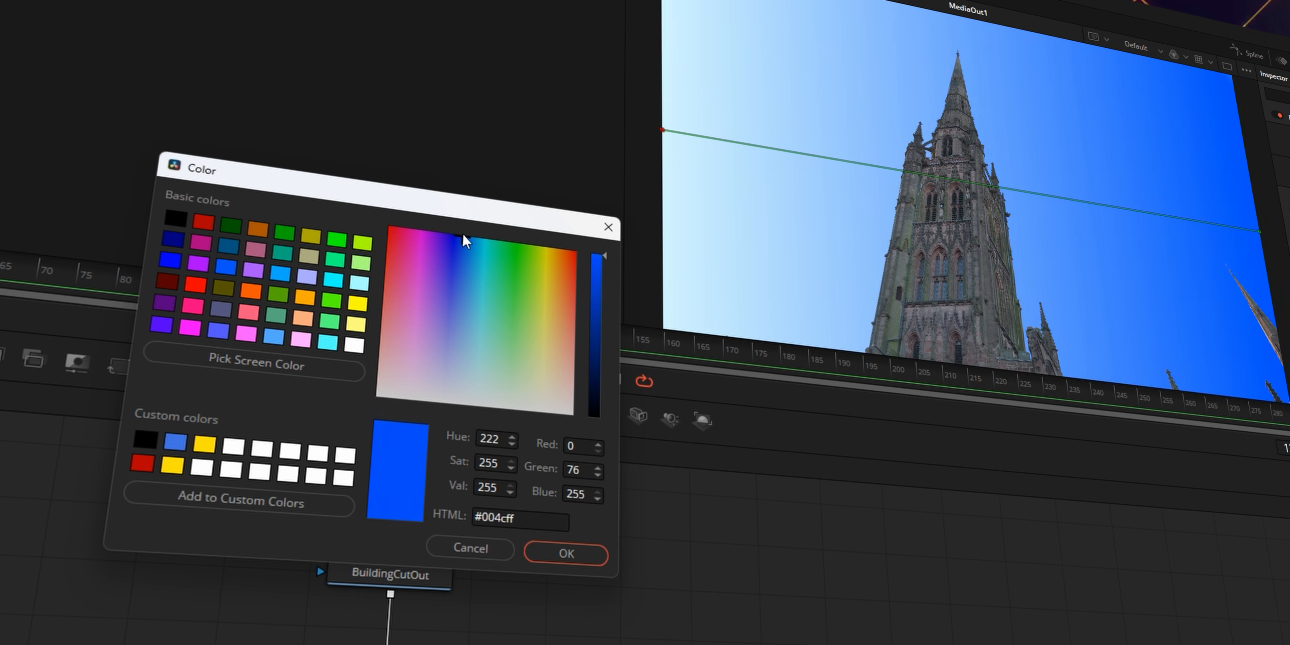
left_click_drag(463, 234, 460, 234)
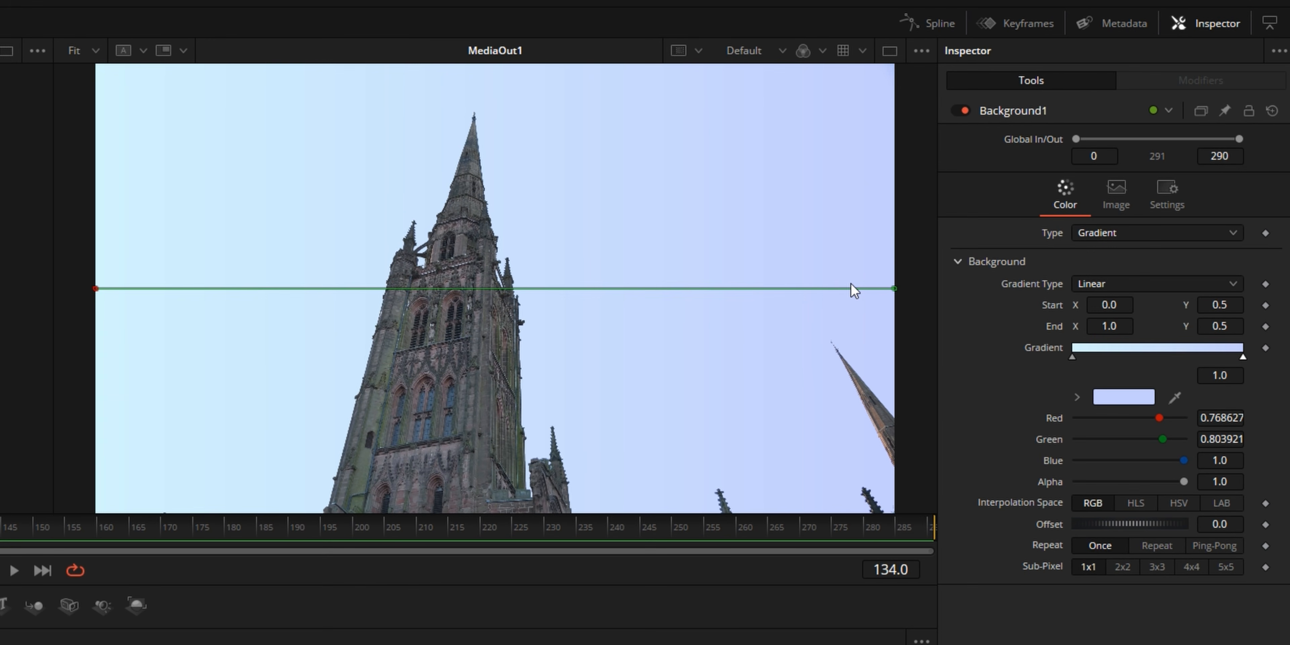
Reorient the linear gradient vertically so it runs from the image's bottom edge to its top edge
left_click_drag(894, 289, 514, 65)
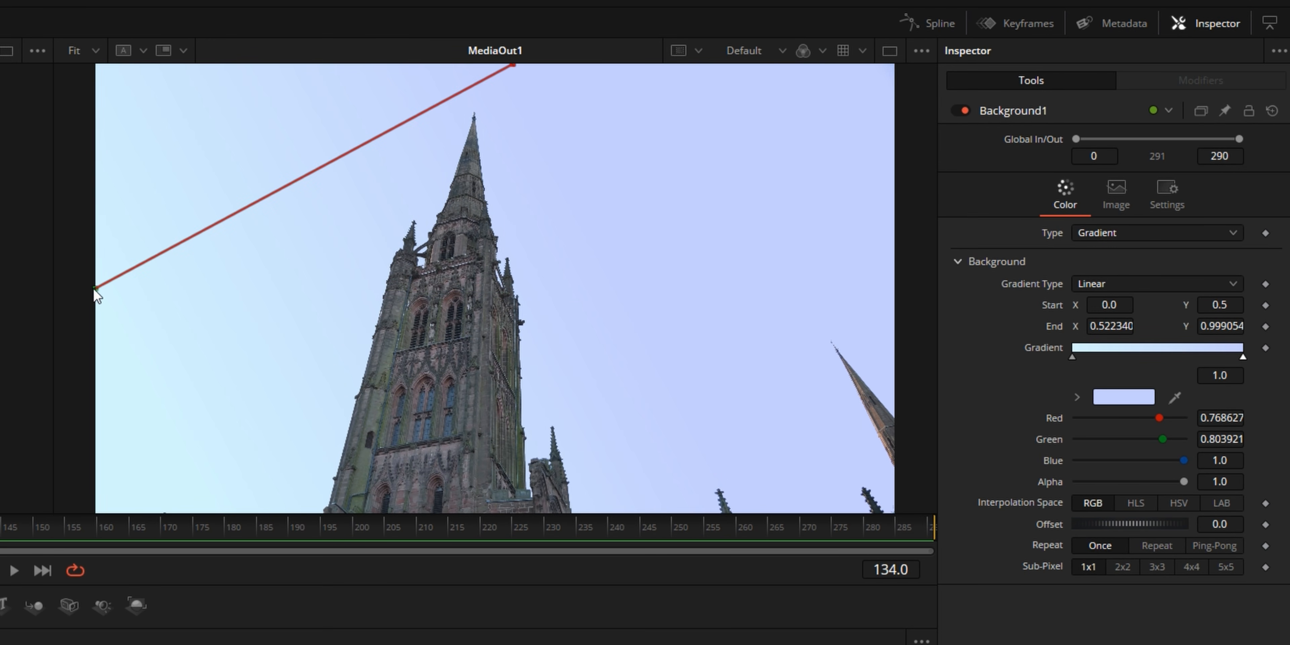
left_click_drag(92, 290, 513, 514)
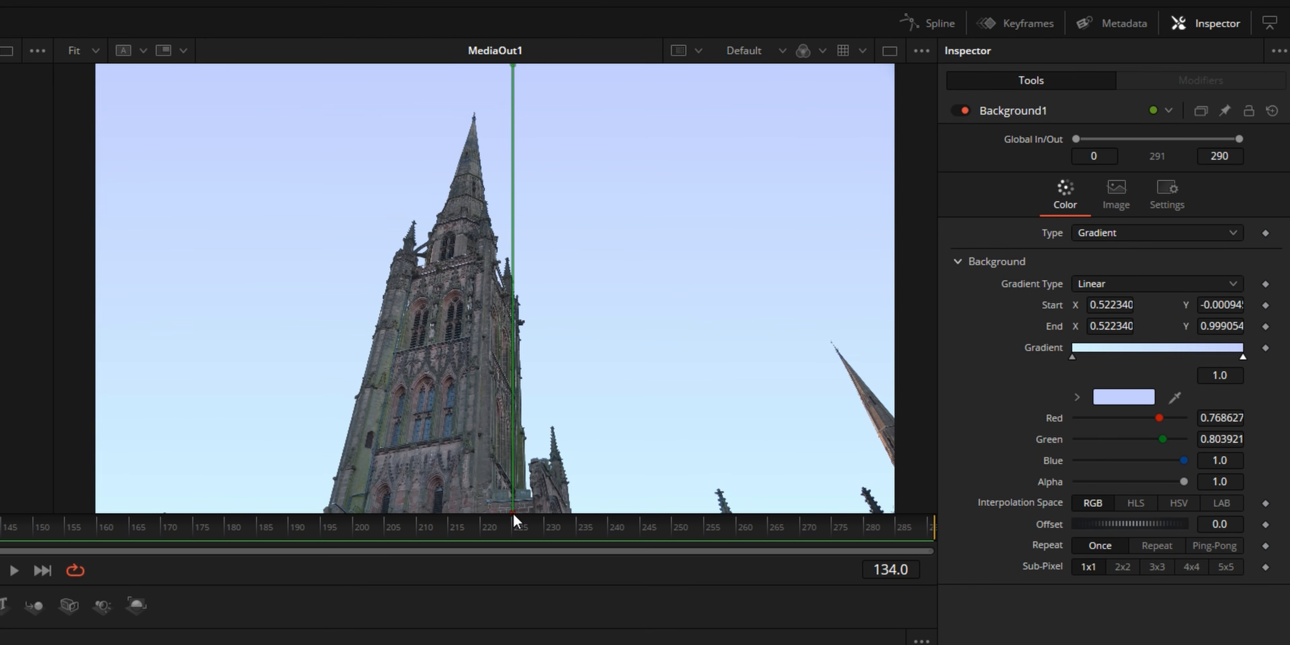
Make the gradient's end colour a slightly more saturated blue in the colour picker
scroll(532, 375, "down", 1)
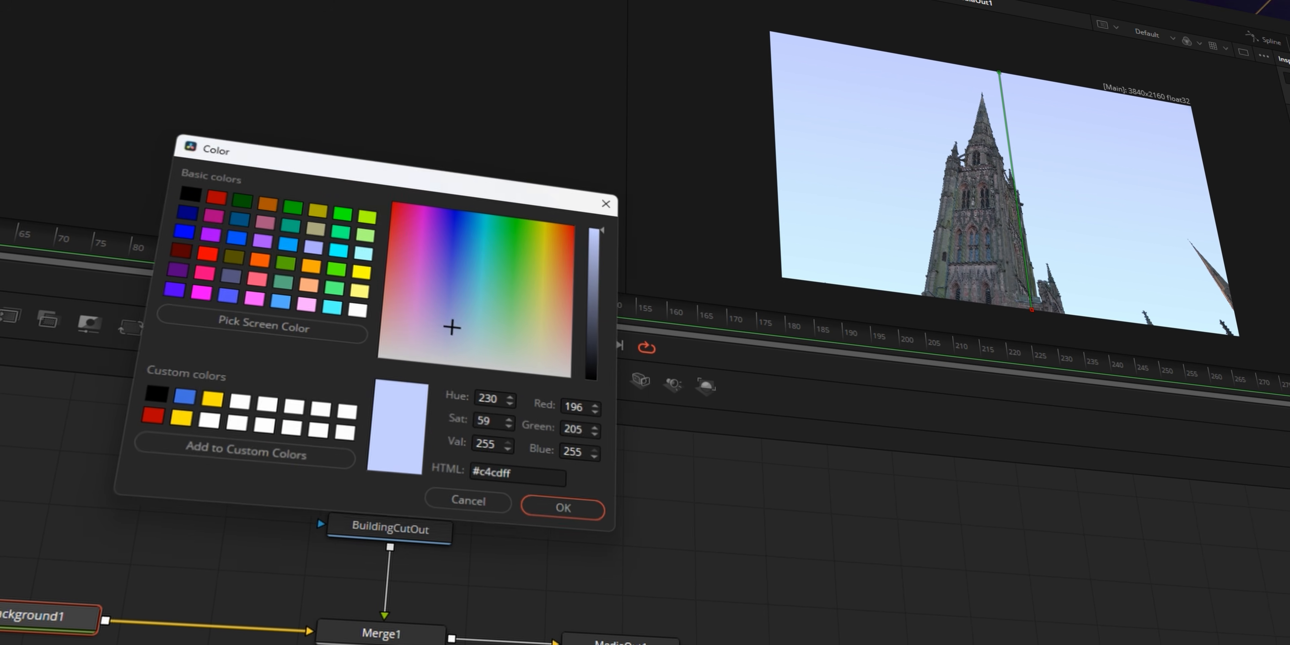
left_click_drag(452, 327, 455, 303)
left_click(562, 508)
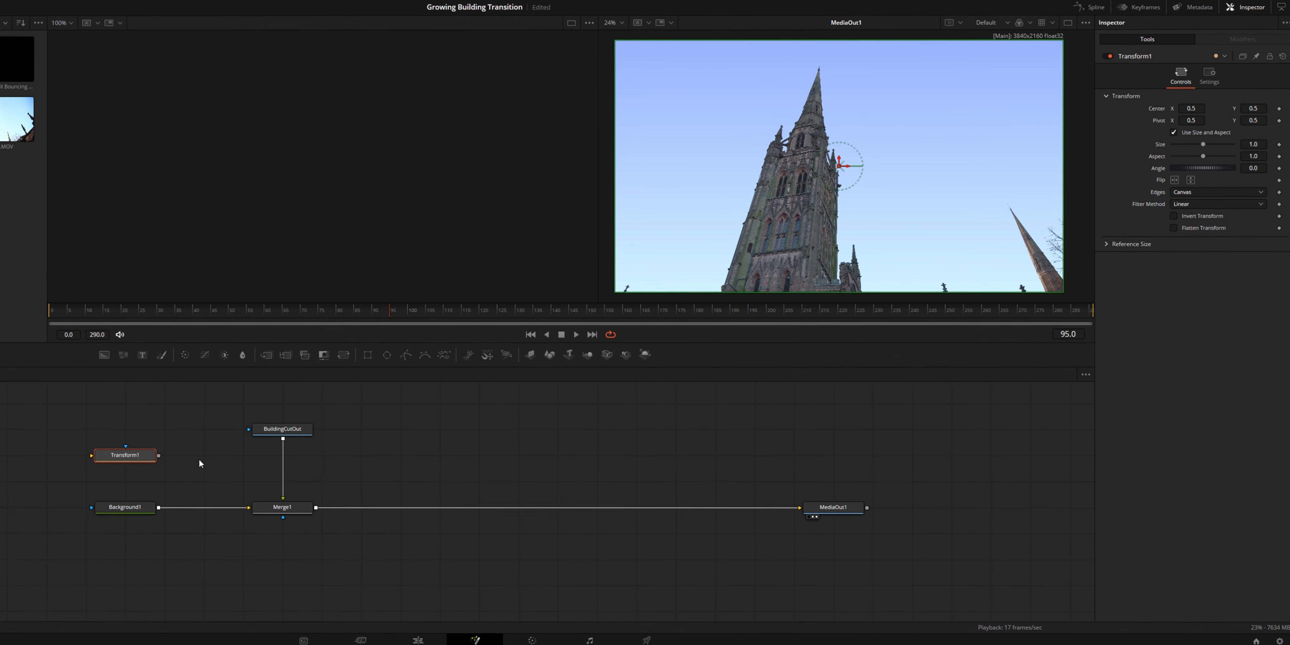
Delete the unconnected Transform node and insert a Tracker node between BuildingCutOut and the merge
key("Delete")
left_click(221, 474)
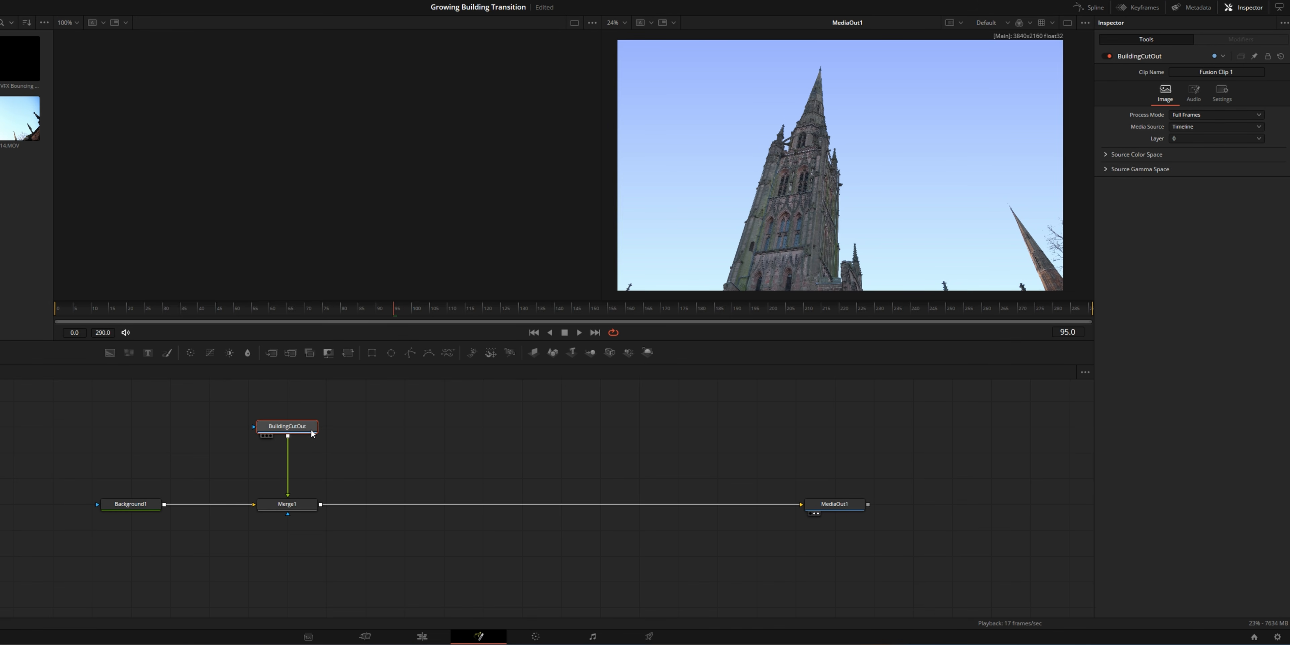
key("shift+space")
type("tra")
key("Return")
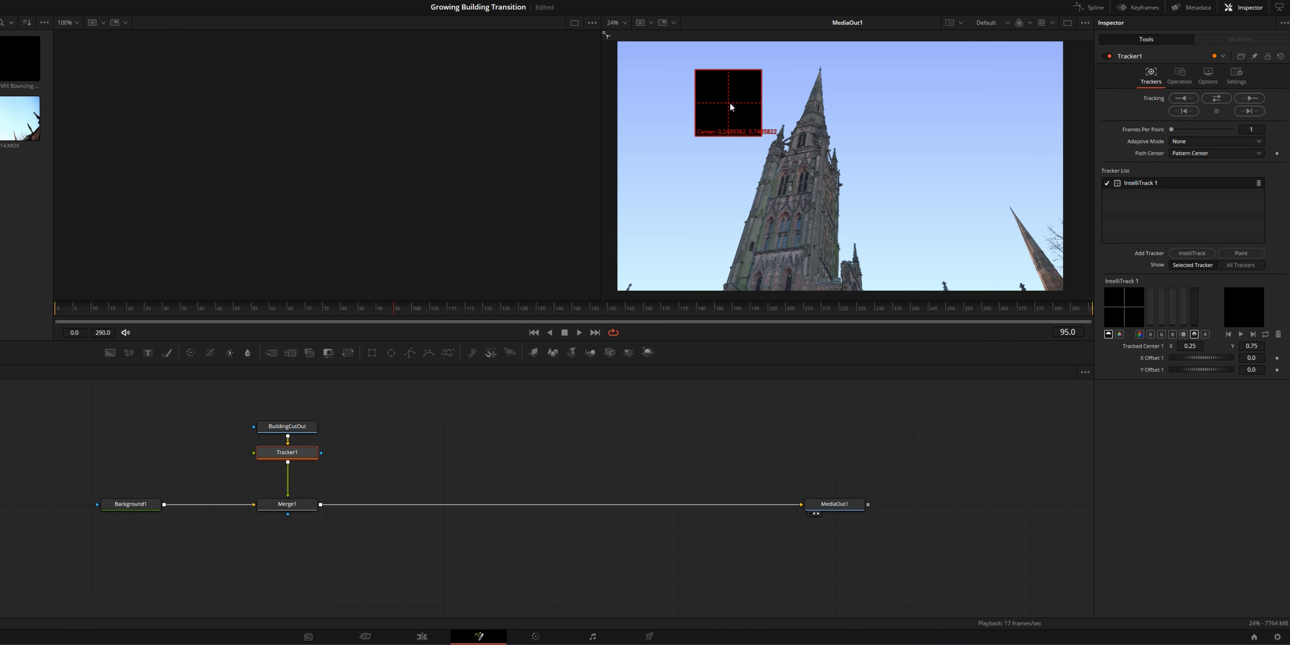
Centre the IntelliTrack tracker on the light statue detail on the tower's face and track it in both directions
left_click_drag(731, 107, 798, 197)
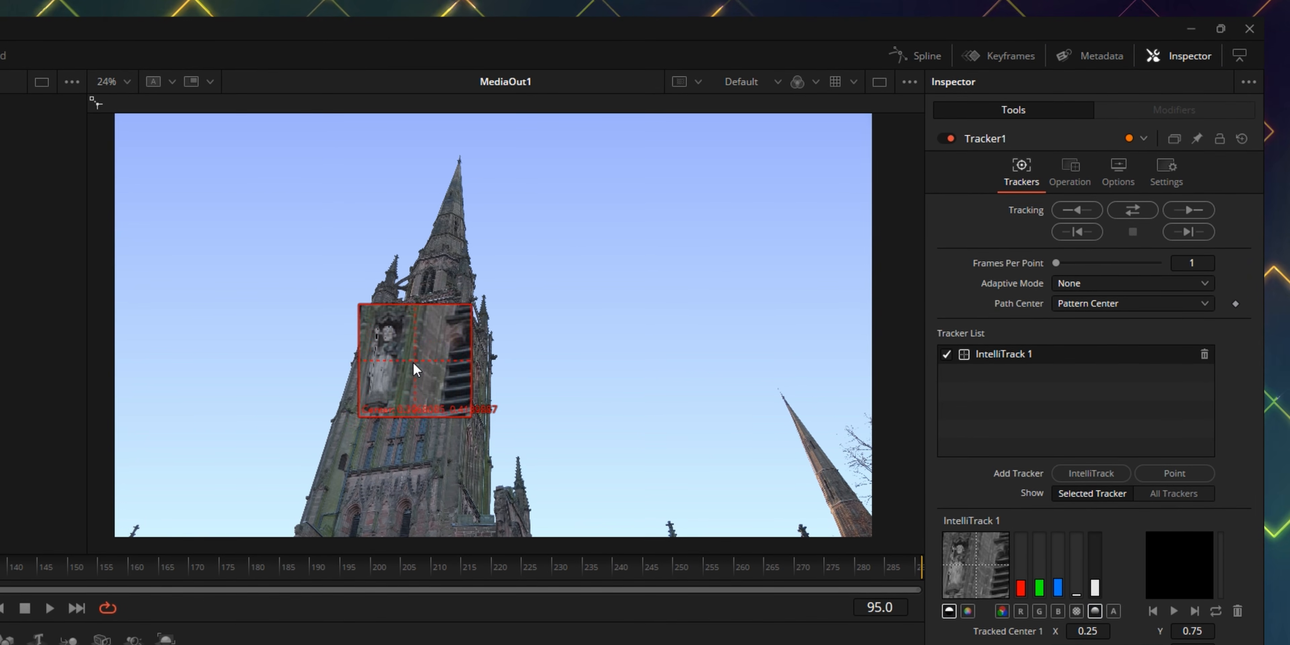
left_click_drag(414, 362, 409, 356)
scroll(414, 358, "up", 8)
left_click_drag(328, 301, 329, 301)
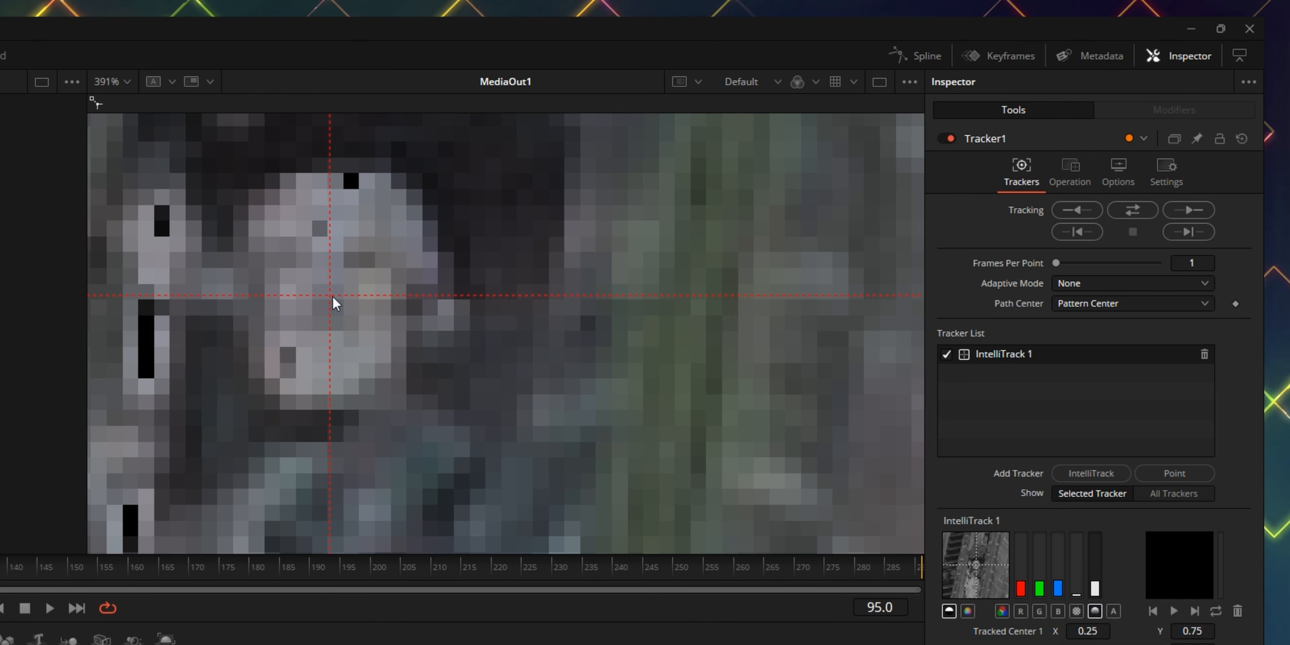
scroll(333, 296, "down", 5)
left_click(1133, 215)
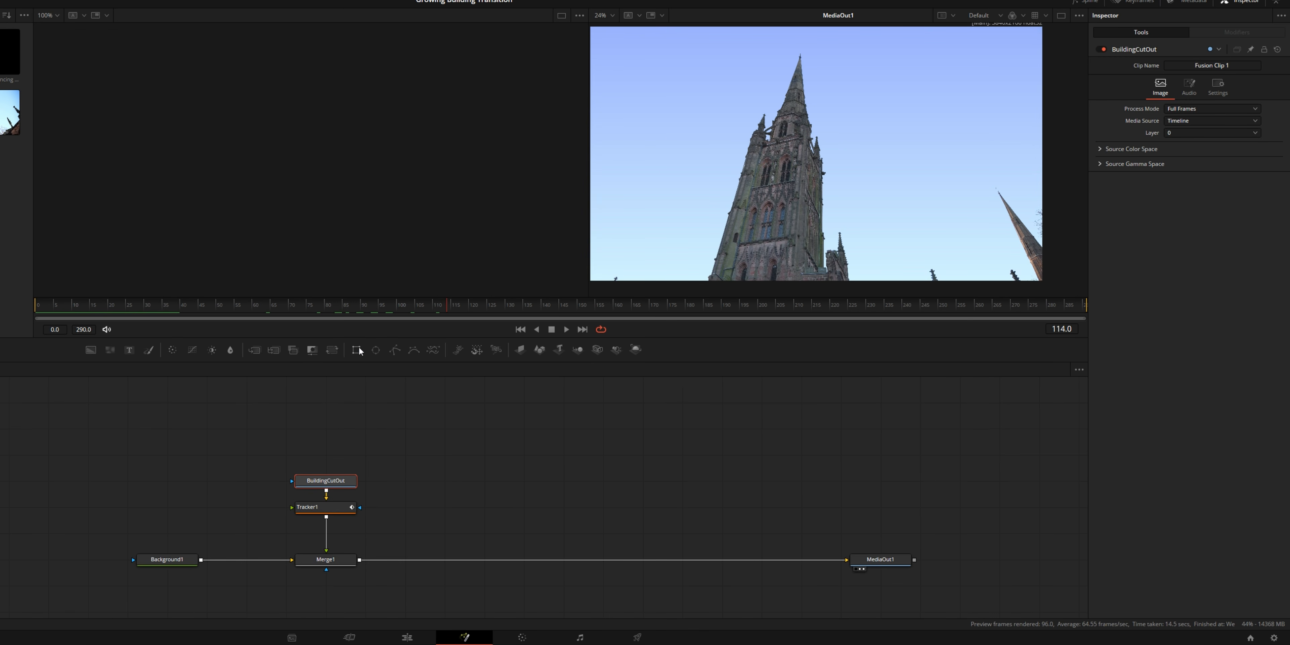
Mask BuildingCutOut with a Rectangle about 0.438 wide and 1.105 high that encloses the main tower
left_click_drag(349, 379, 352, 439)
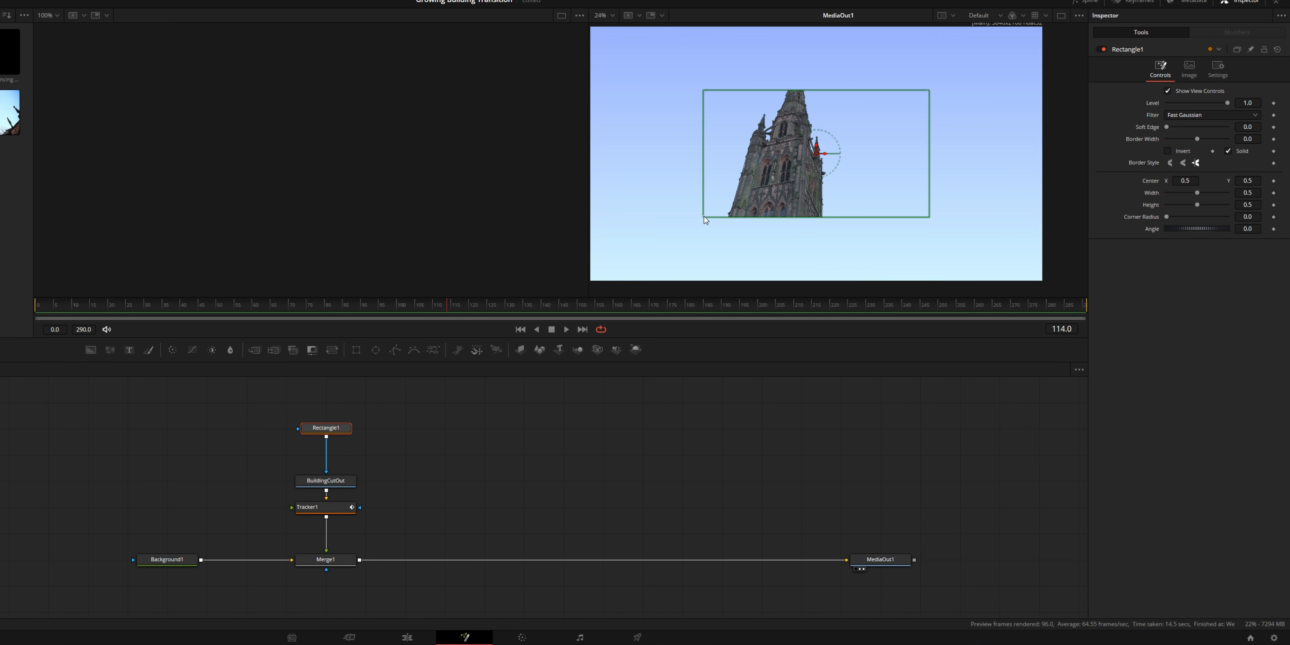
left_click_drag(703, 216, 709, 299)
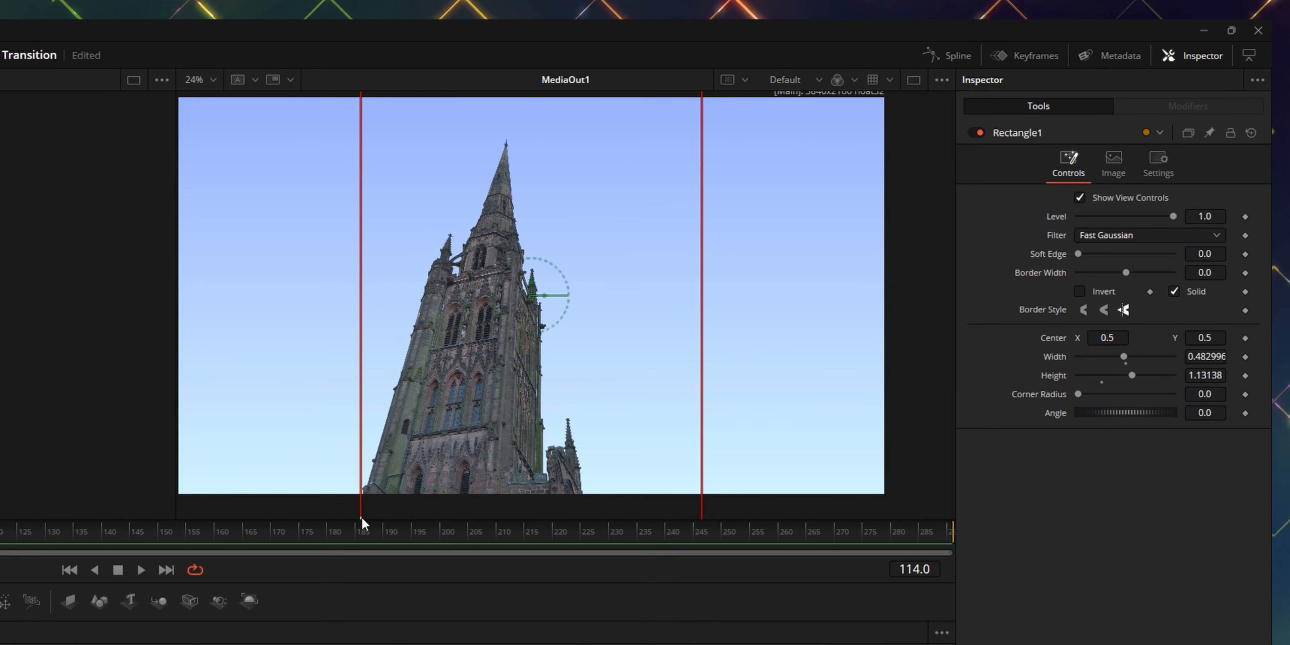
left_click_drag(361, 518, 377, 514)
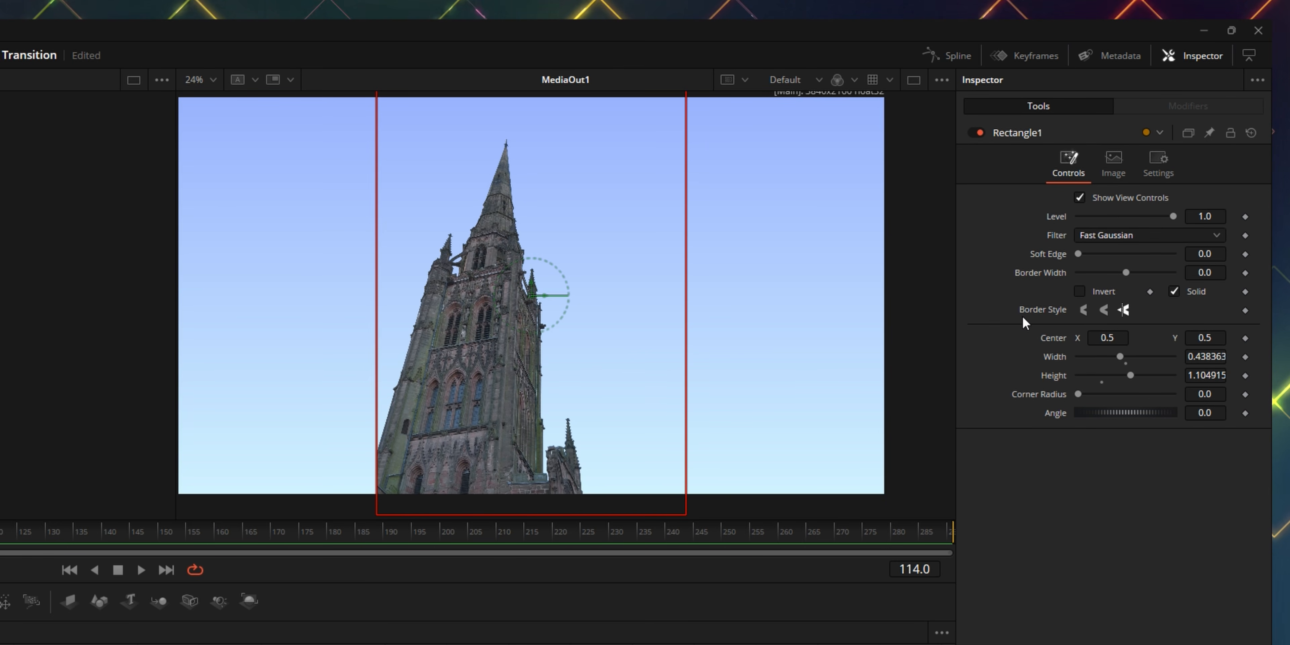
Connect the rectangle mask's Center to the tracker's tracked position and widen the mask to about 0.51 to contain the tower
right_click(1054, 340)
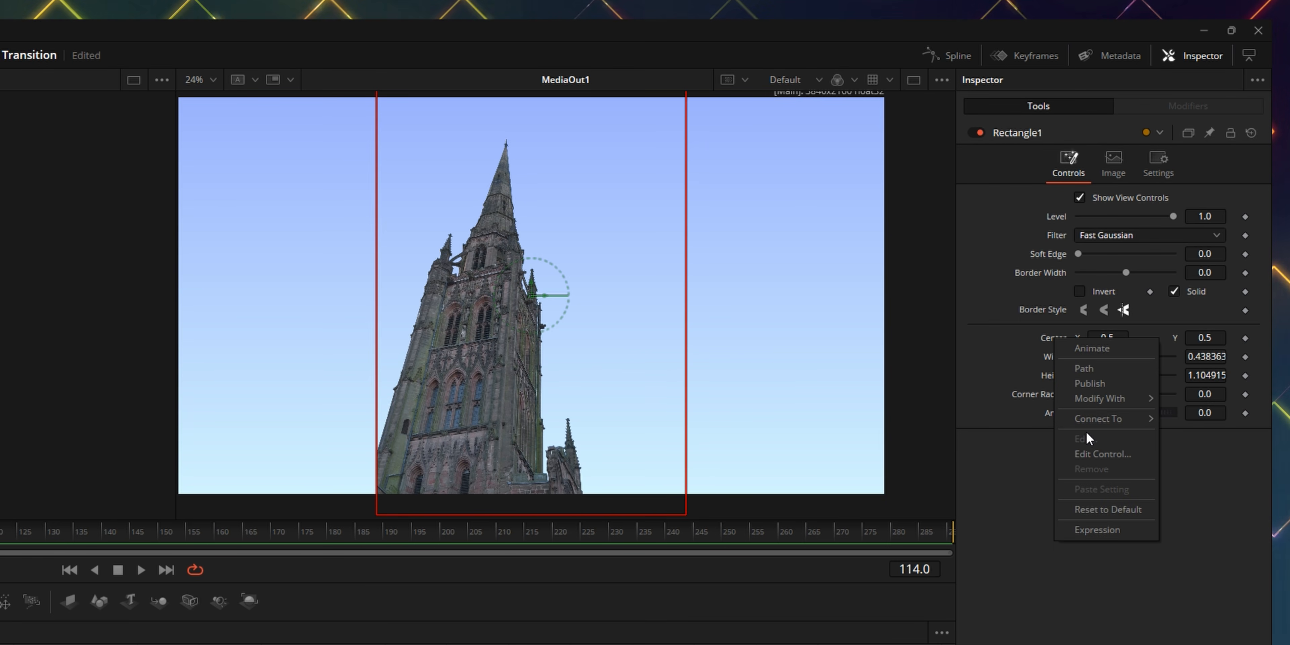
left_click(1039, 423)
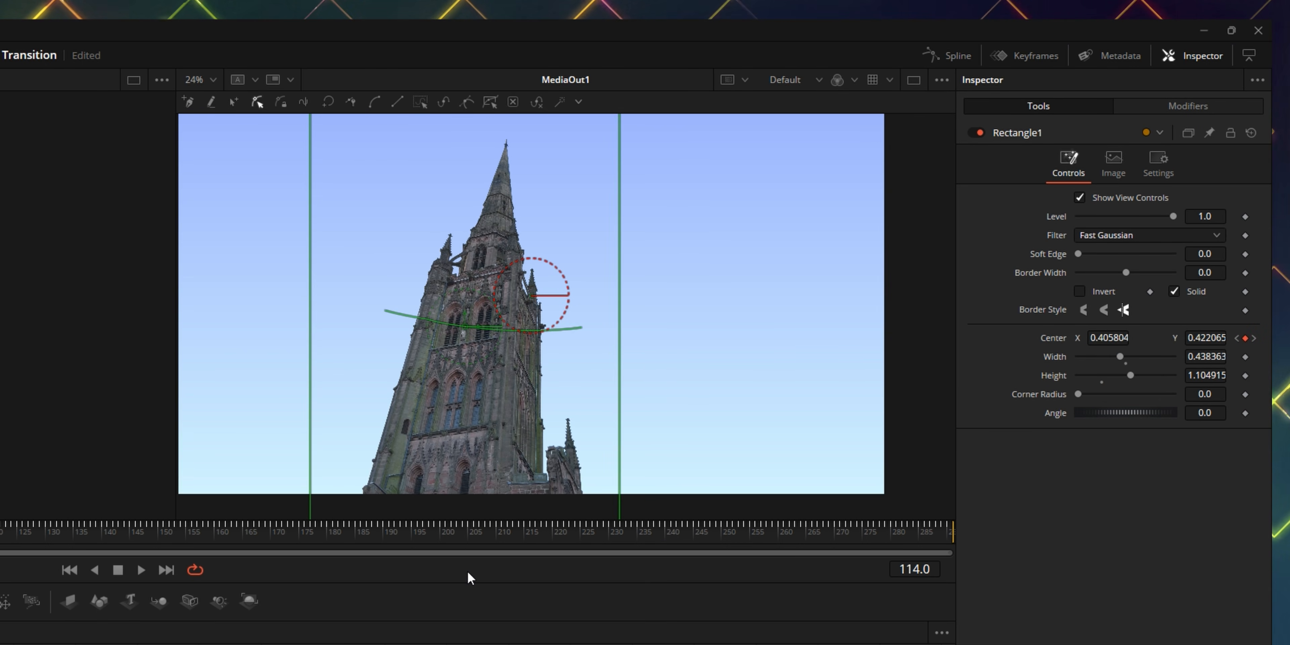
left_click_drag(65, 532, 113, 535)
left_click_drag(637, 421, 662, 420)
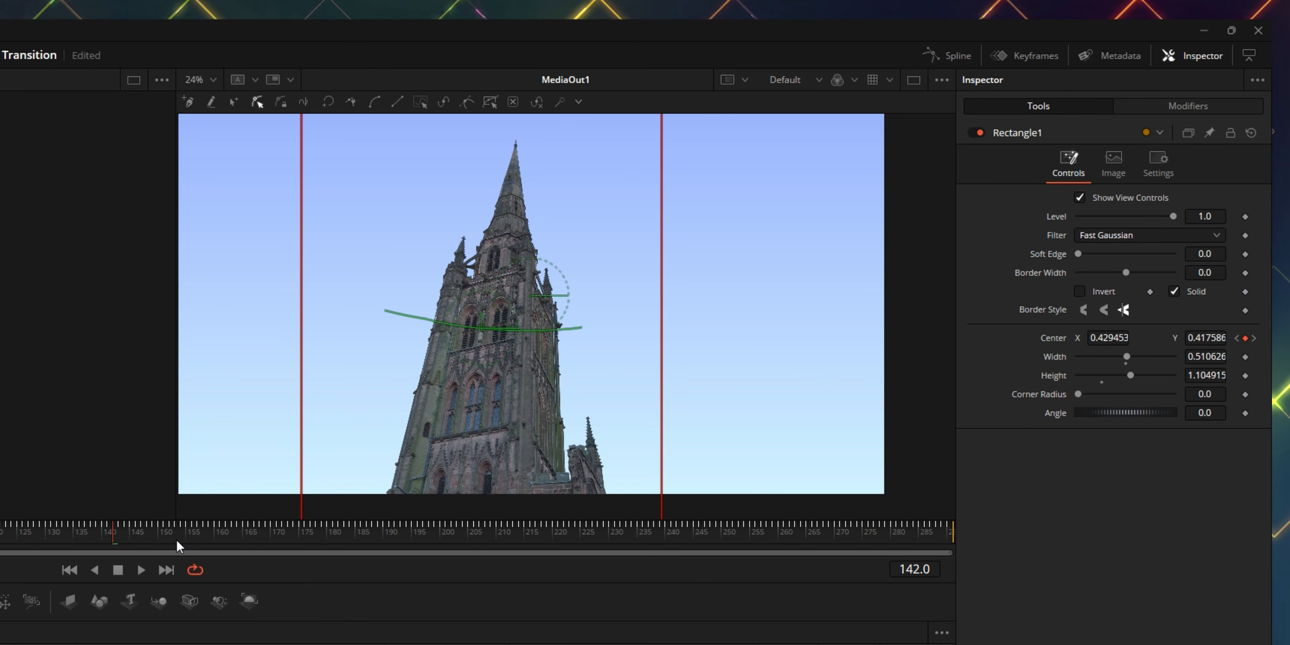
left_click_drag(231, 541, 0, 552)
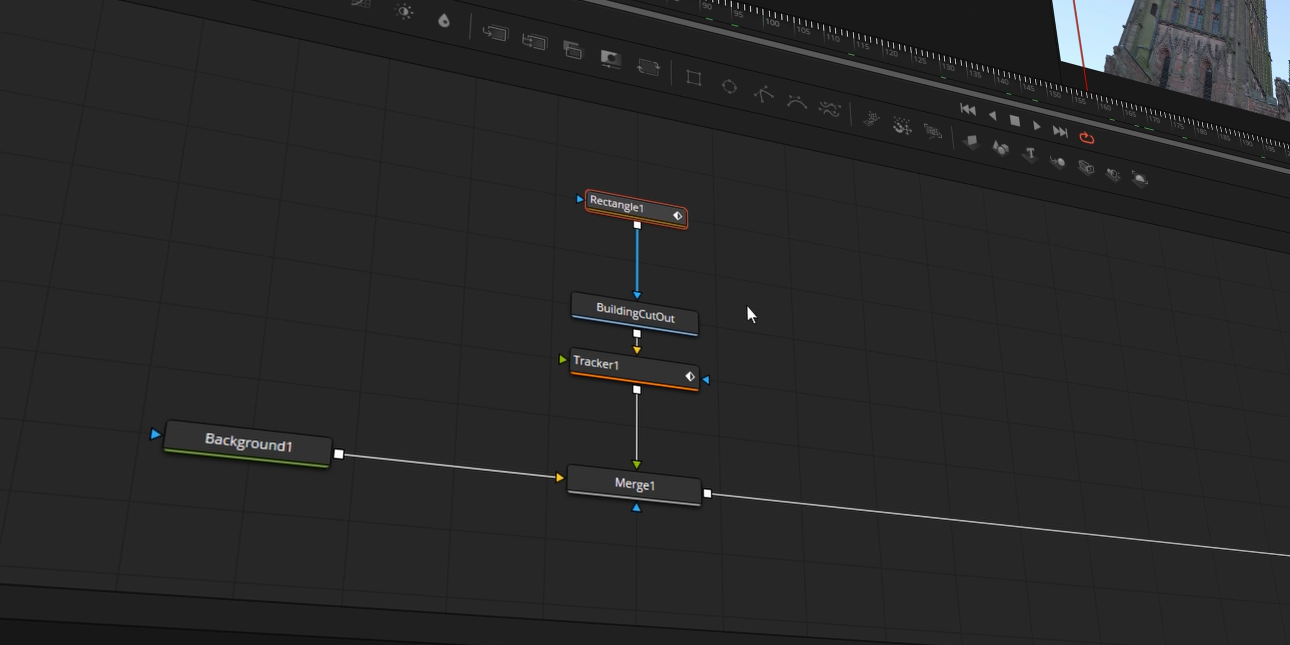
Duplicate Rectangle1 and BuildingCutOut as a linked pair and merge the copy over the output of Merge1
left_click_drag(781, 181, 603, 342)
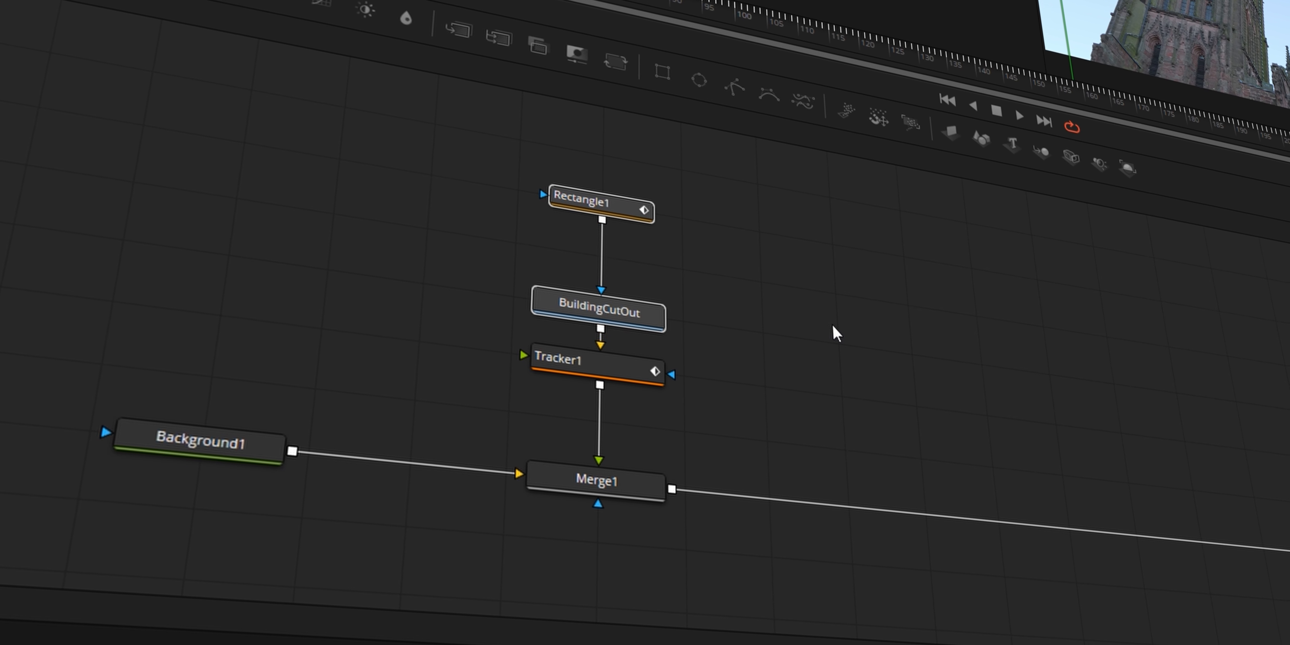
left_click(851, 337)
key("ctrl+v")
left_click_drag(858, 435, 903, 390)
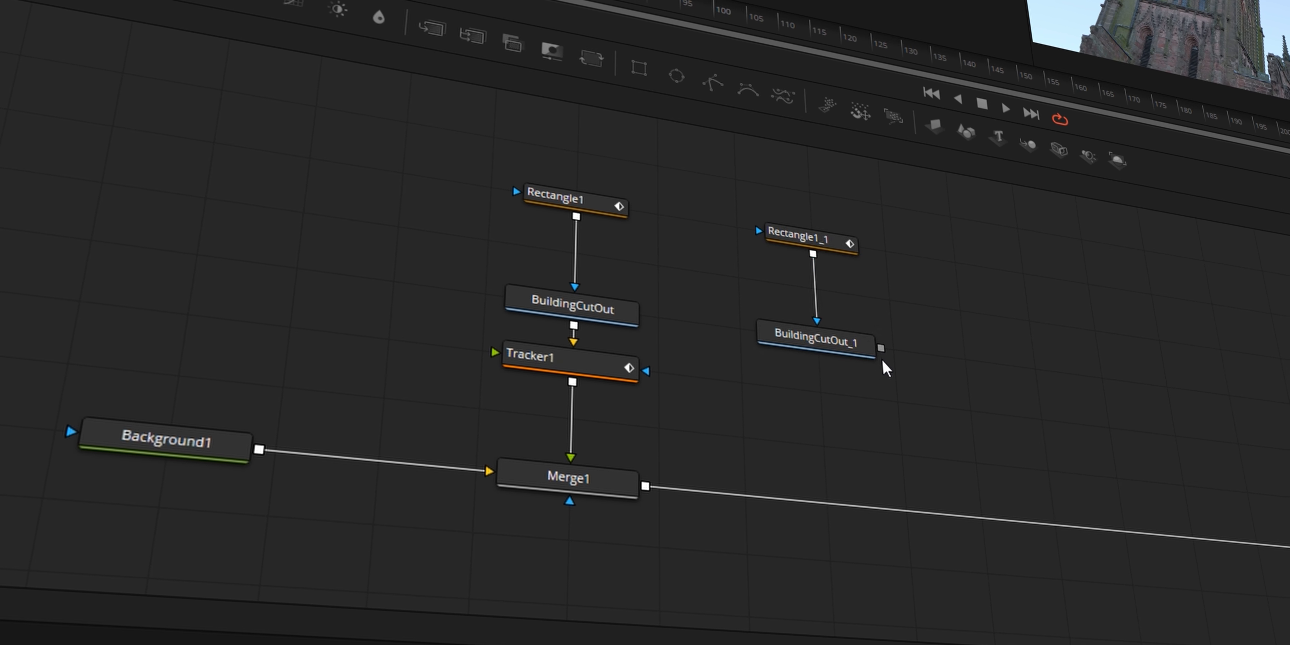
left_click_drag(881, 349, 612, 482)
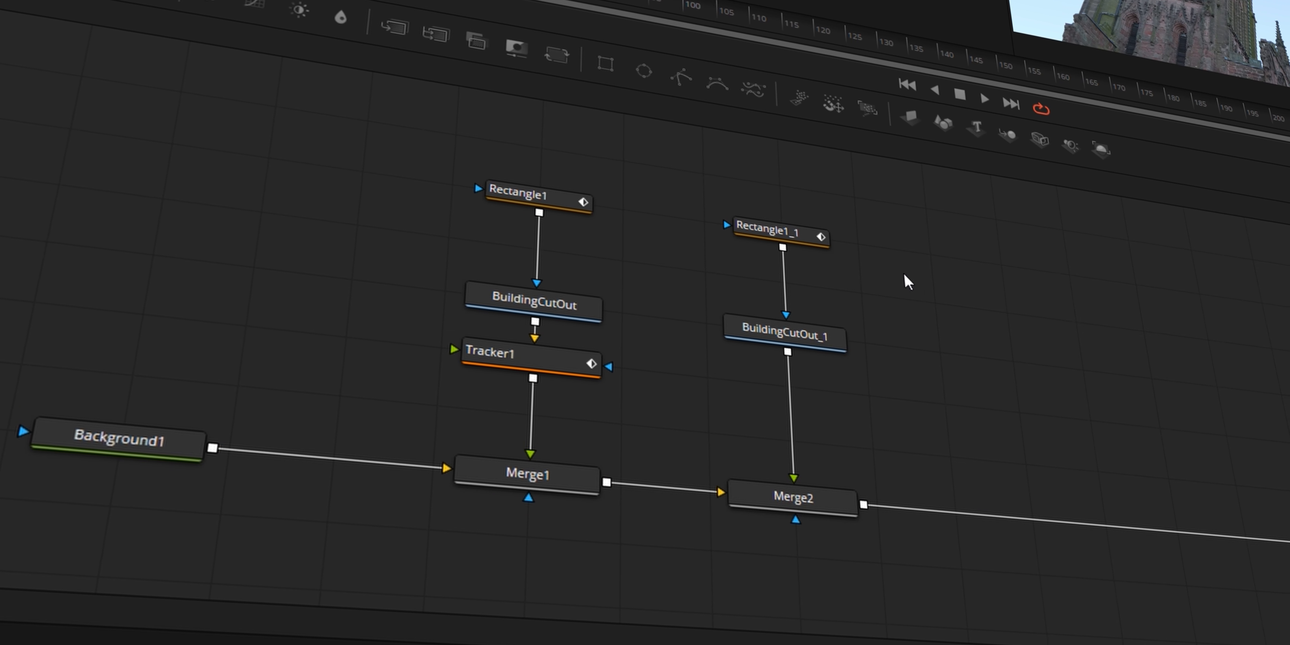
Invert the Rectangle1_1 mask and view BuildingCutOut_1 and BuildingCutOut one after the other in the spare viewer
left_click(795, 234)
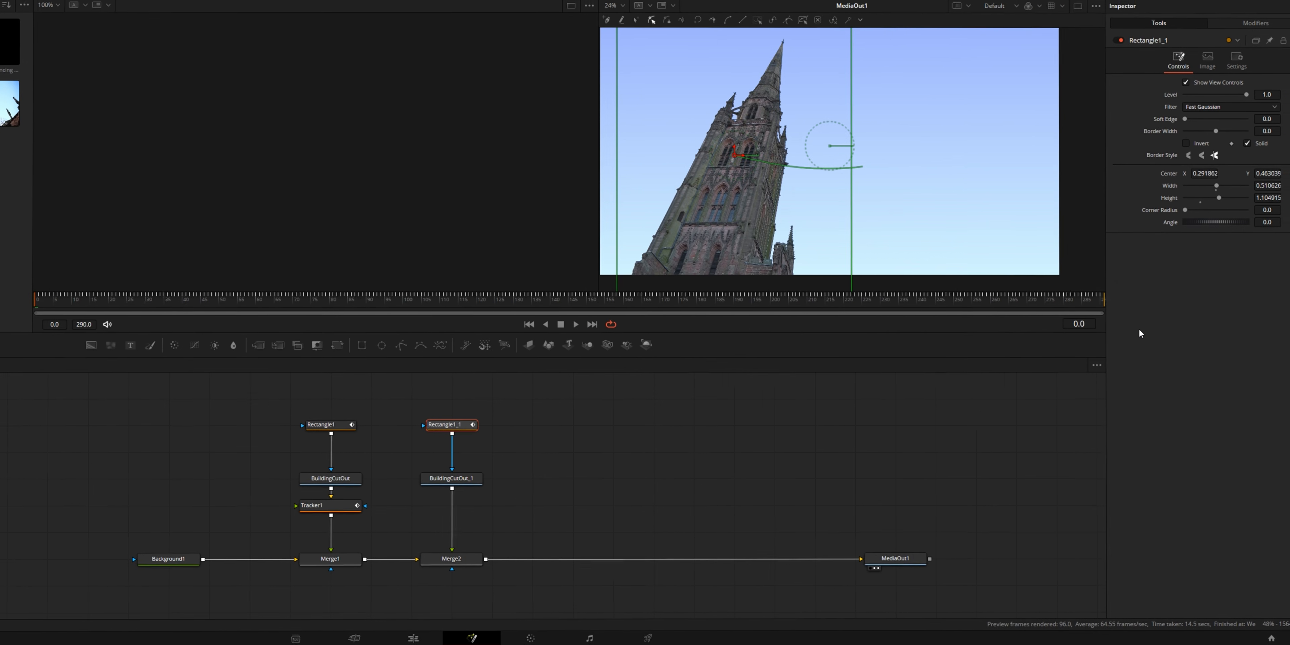
left_click(1185, 144)
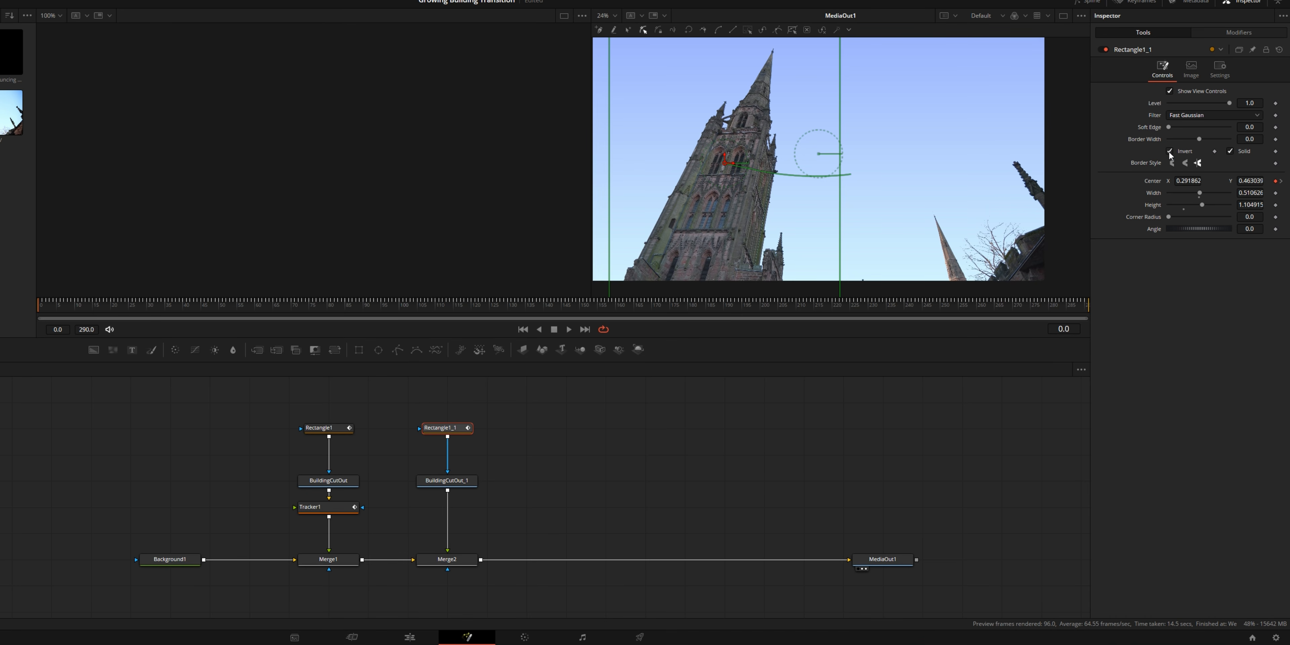
left_click(449, 561)
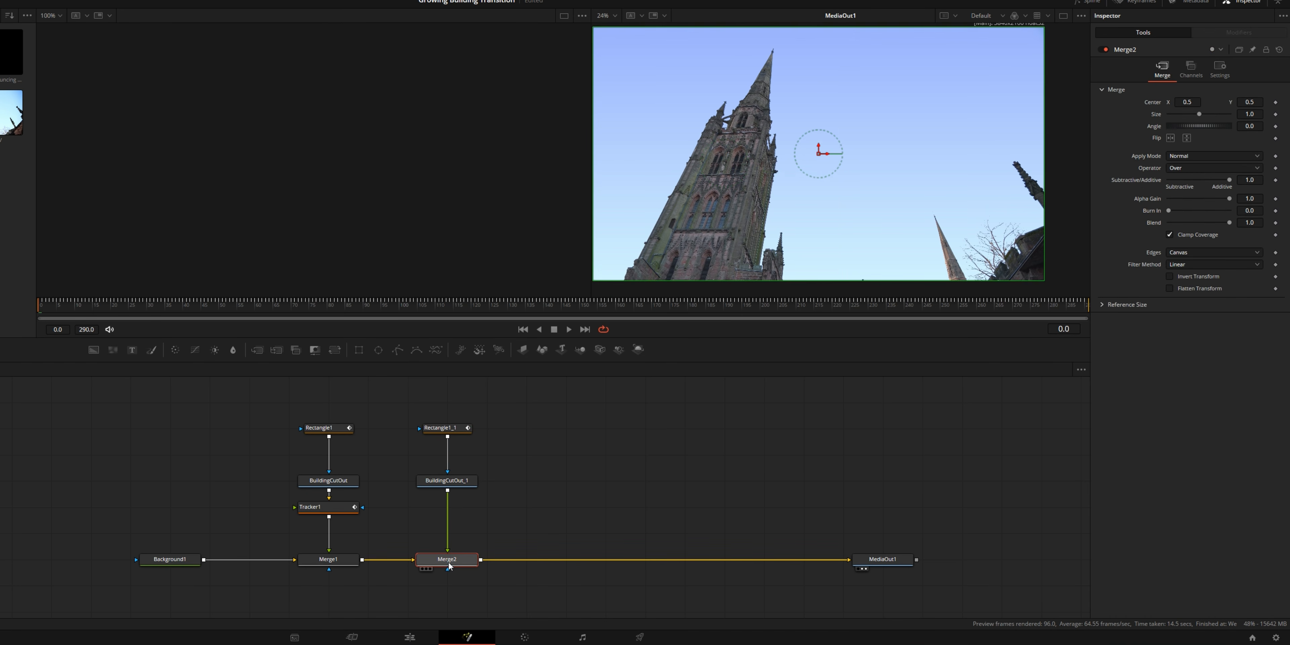
left_click(462, 486)
key("1")
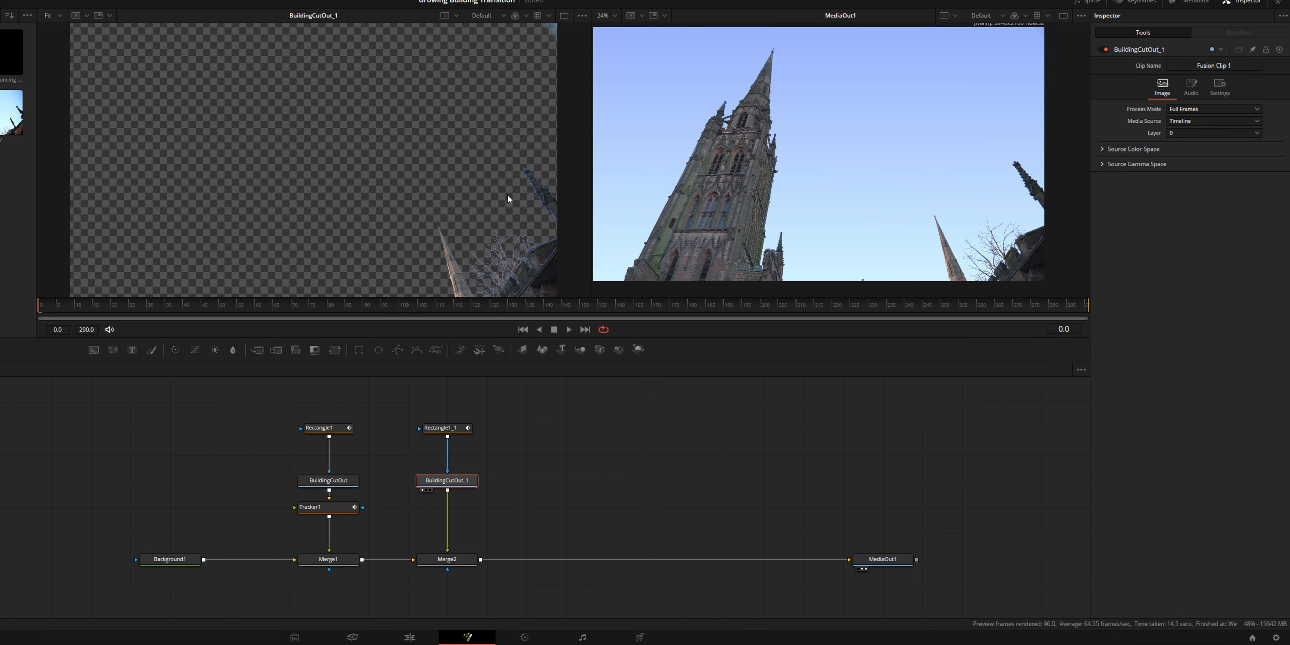
scroll(880, 186, "down", 2)
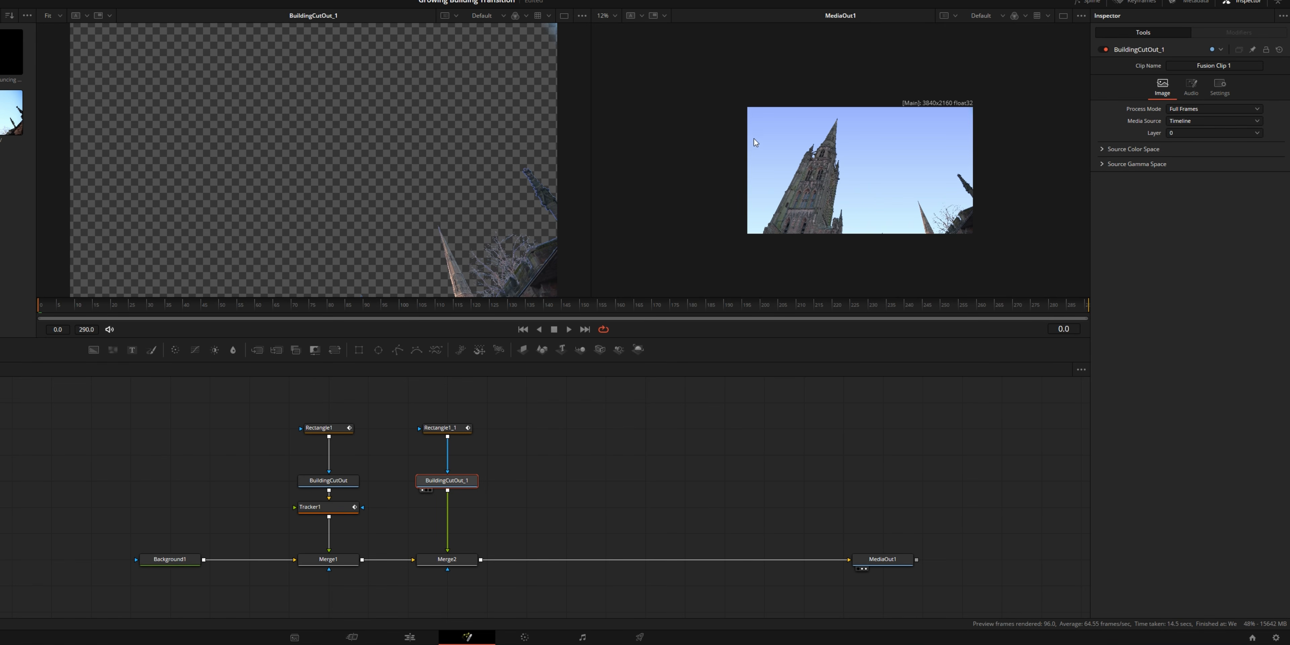
left_click_drag(331, 480, 339, 144)
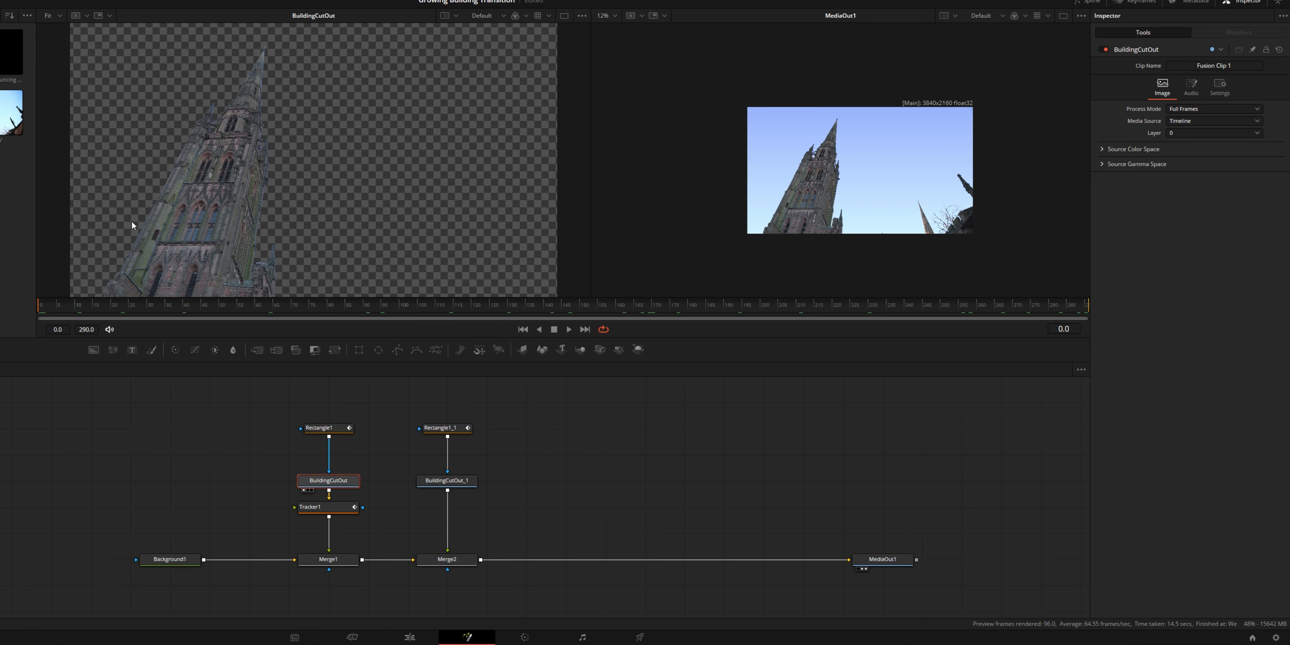
Insert a Transform node between Tracker1 and Merge1
left_click_drag(366, 496, 445, 498)
left_click(419, 512)
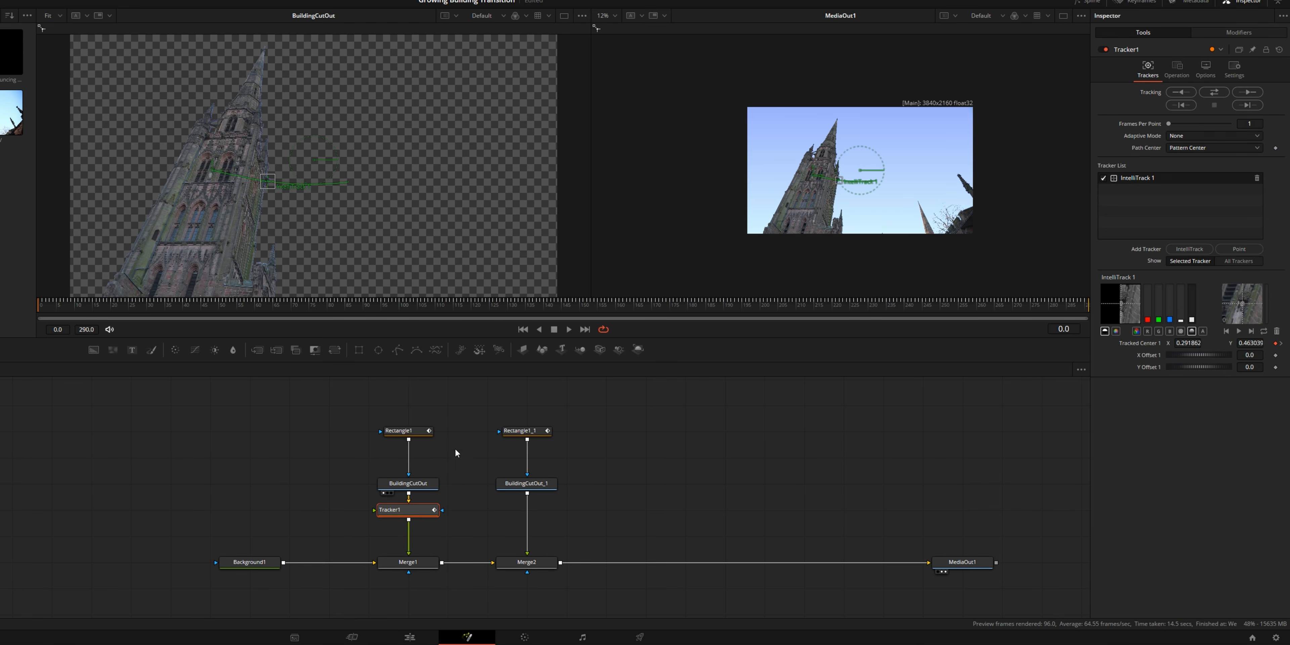
left_click(332, 349)
left_click_drag(340, 430, 423, 545)
left_click_drag(414, 538, 414, 512)
left_click(414, 515)
Try shifting the masked tower vertically with the Transform's Center Y value
left_click_drag(1252, 103, 1256, 103)
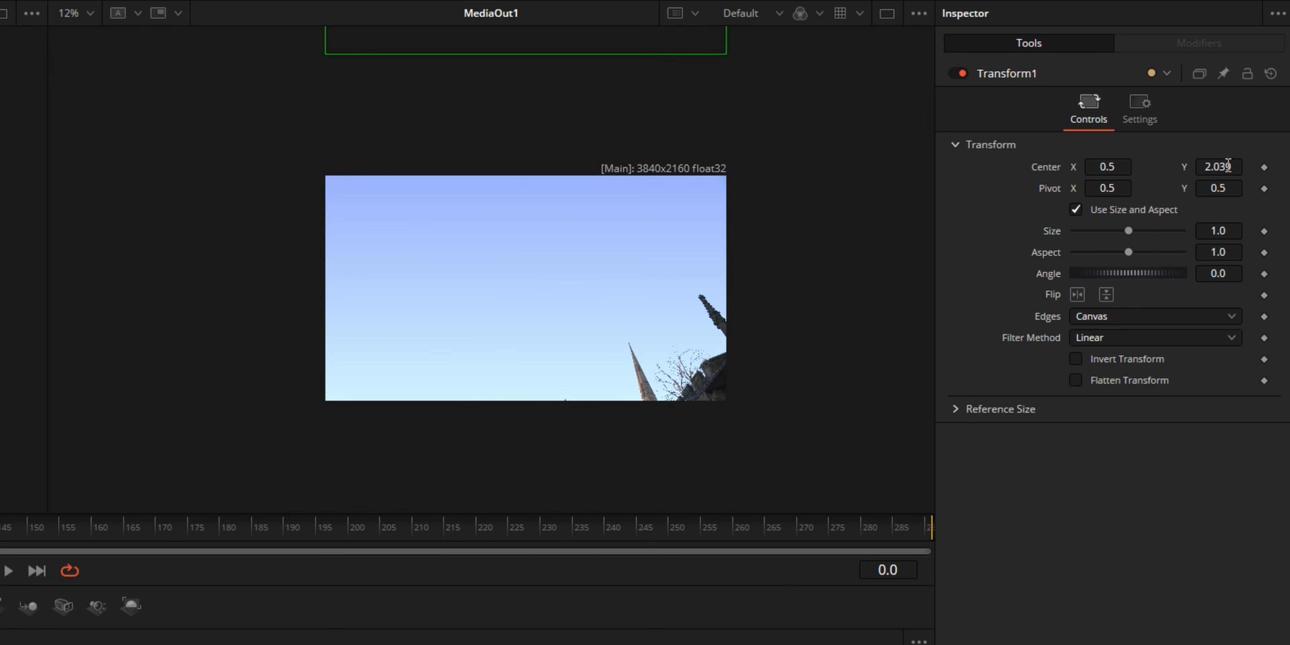
key("ctrl+z")
left_click_drag(1219, 173, 1232, 173)
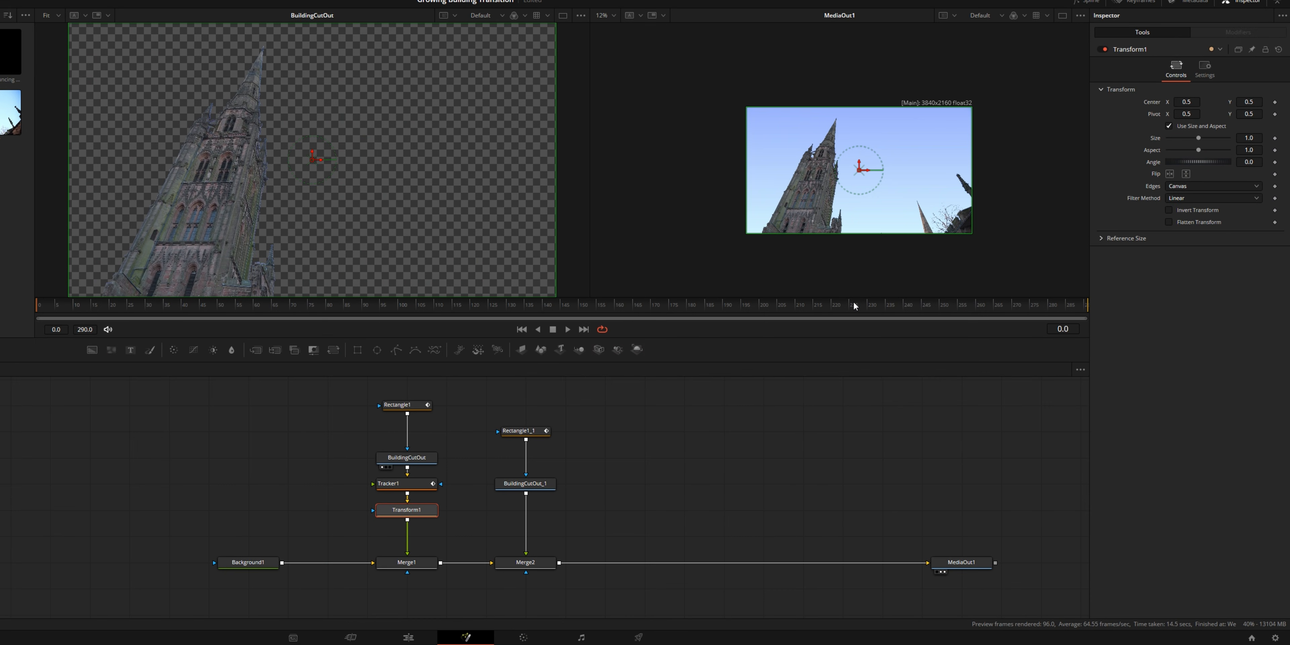
Keyframe the Transform's Center and Size at frame 0 and at about frame 90
left_click_drag(54, 310, 38, 311)
left_click(1275, 102)
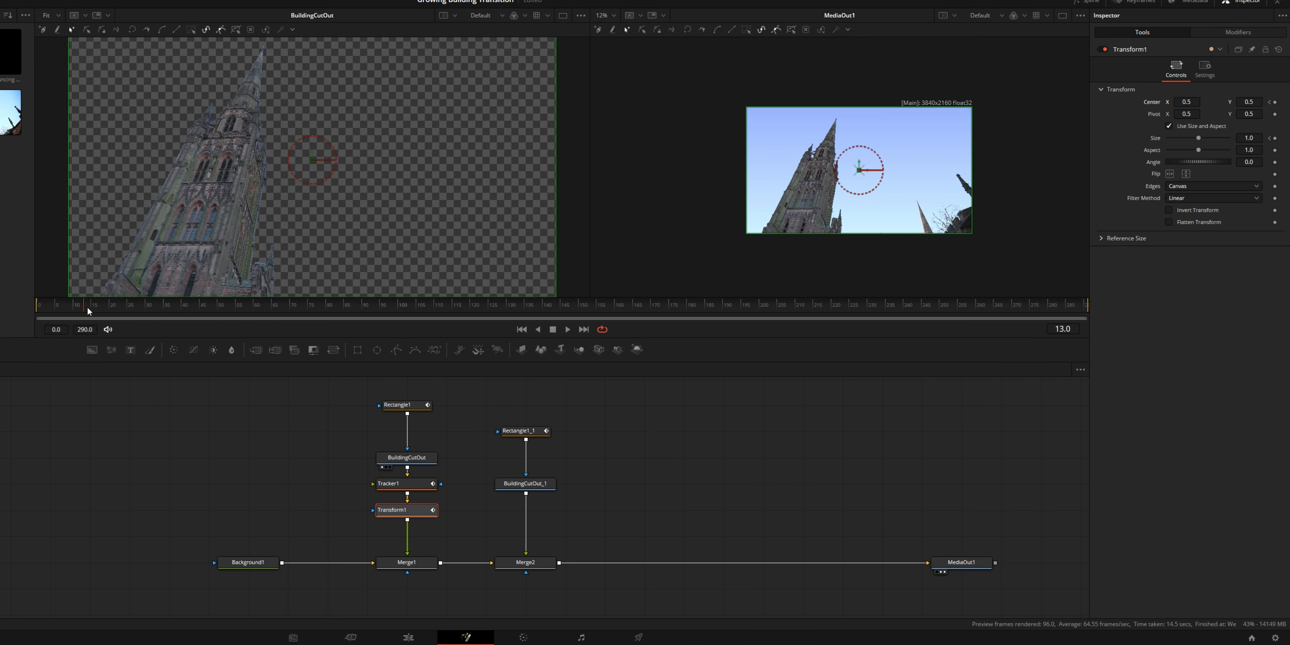
left_click_drag(88, 310, 363, 308)
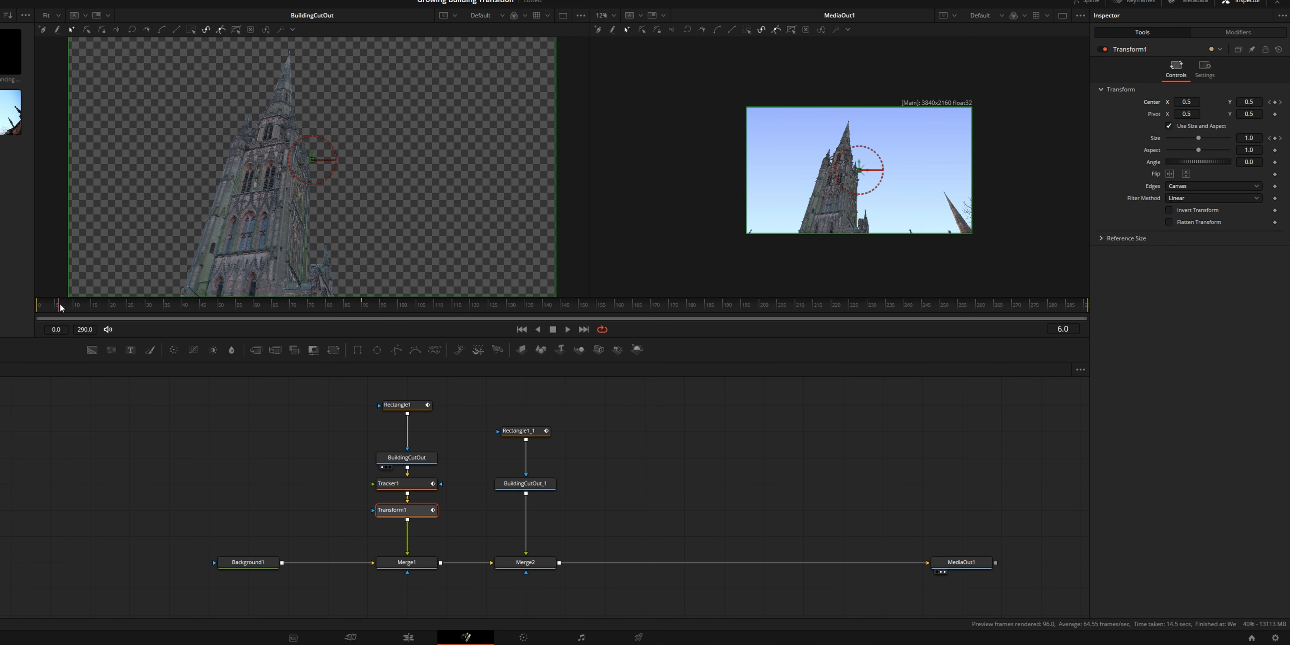
Lower the Transform's Center Y to about -0.446 at frame 0 and shift the motion path's start point slightly left
left_click_drag(60, 304, 37, 304)
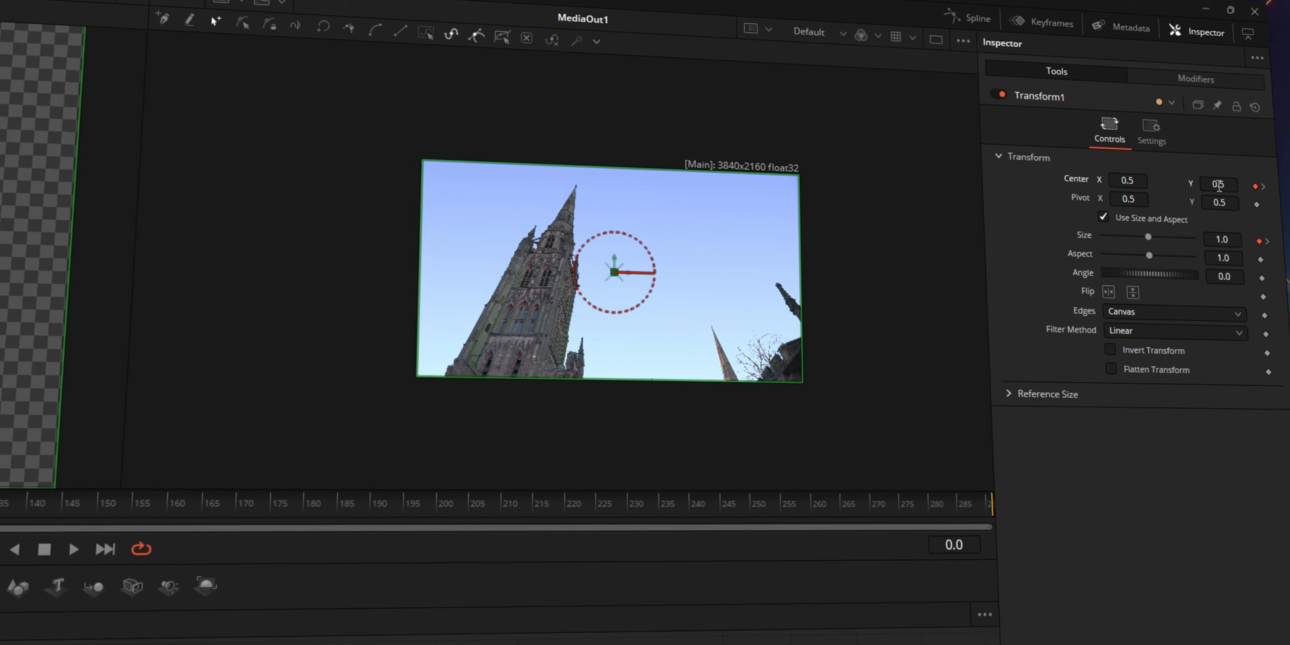
left_click_drag(1248, 102, 1213, 102)
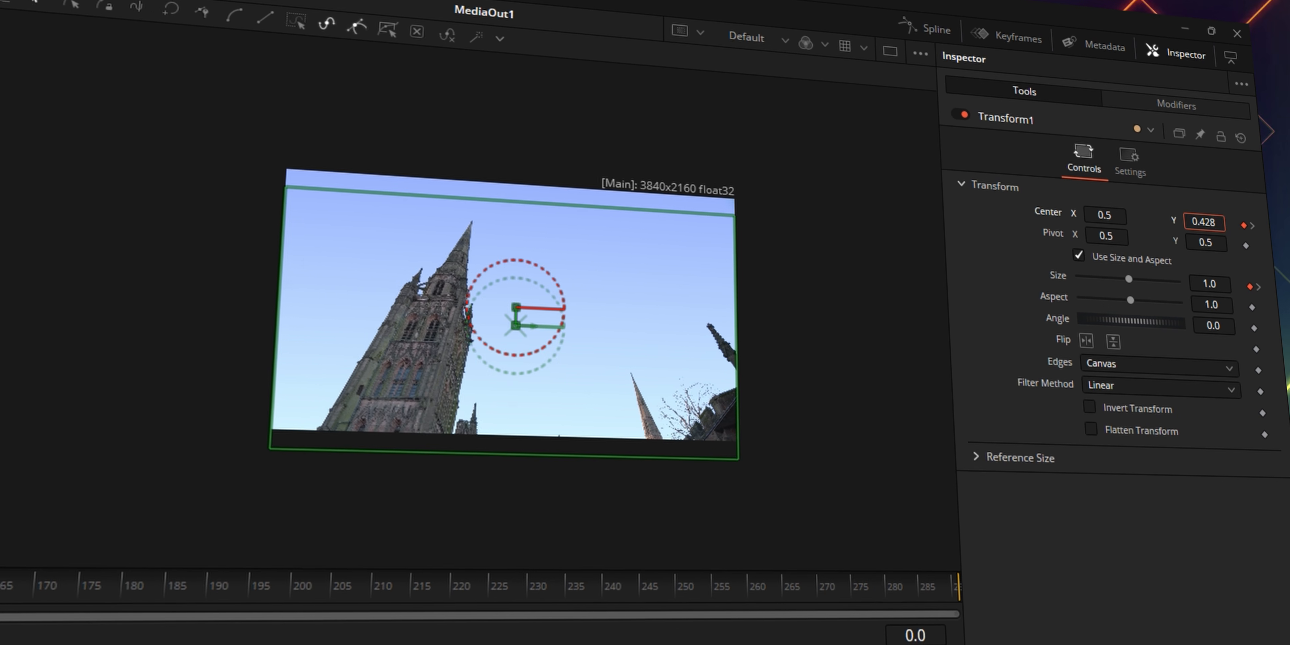
mouse_move(1212, 223)
left_mouse_down()
mouse_move(1184, 225)
mouse_move(1204, 229)
left_mouse_up()
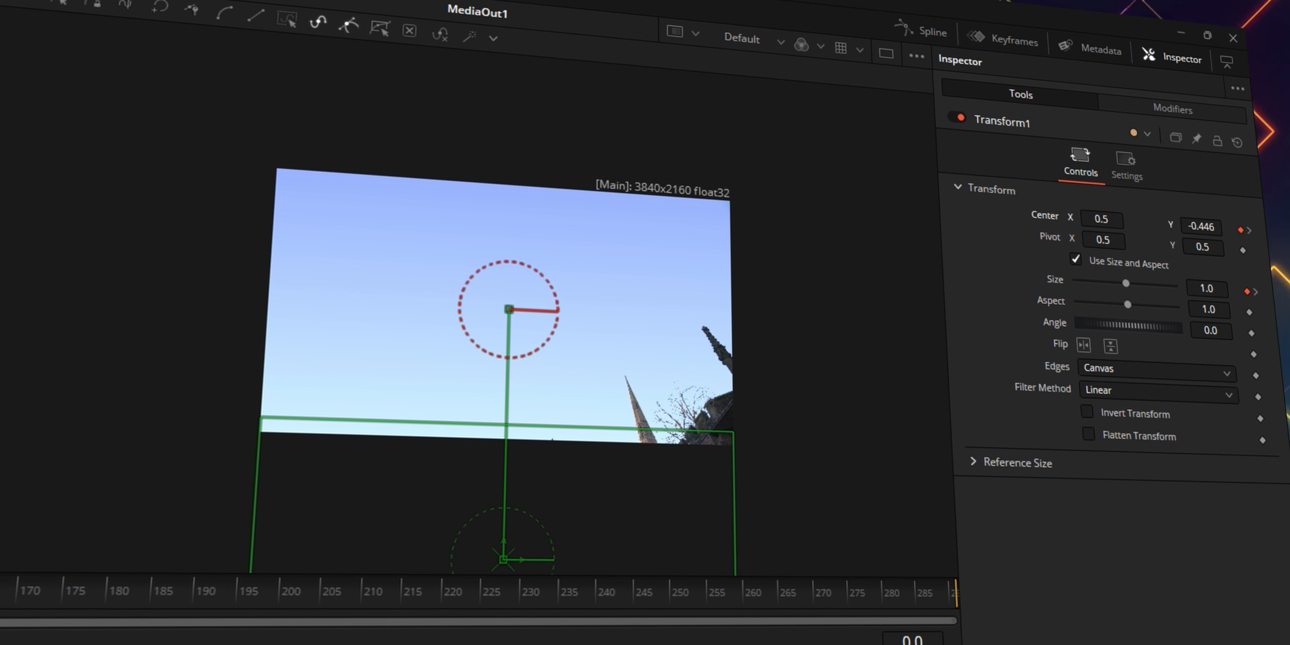
key("space")
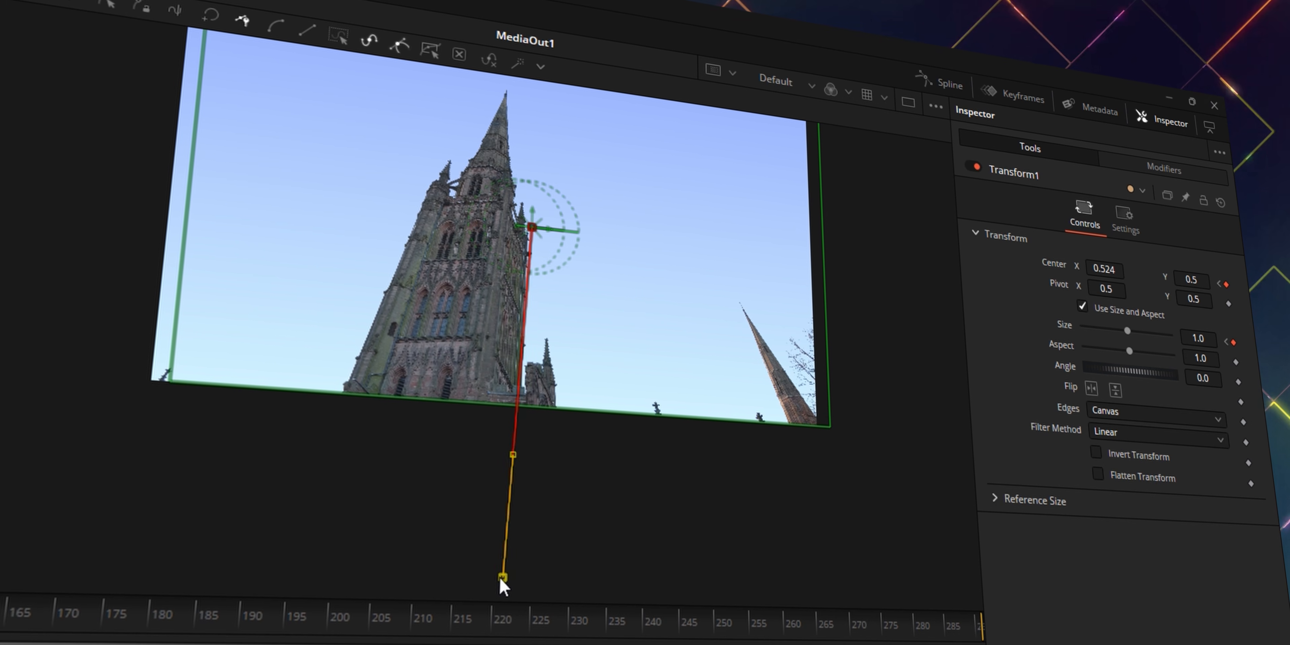
left_click_drag(501, 576, 471, 577)
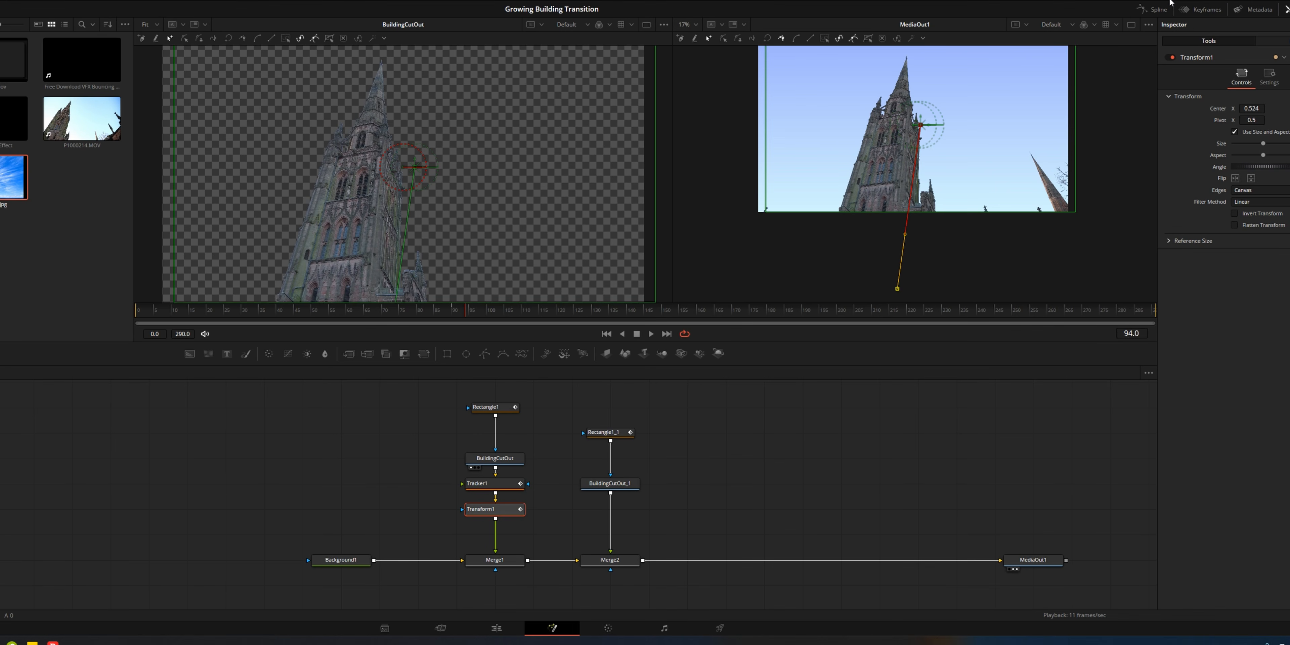
Smooth all of Transform1's displacement and size keyframes in the Spline editor
left_click(1154, 9)
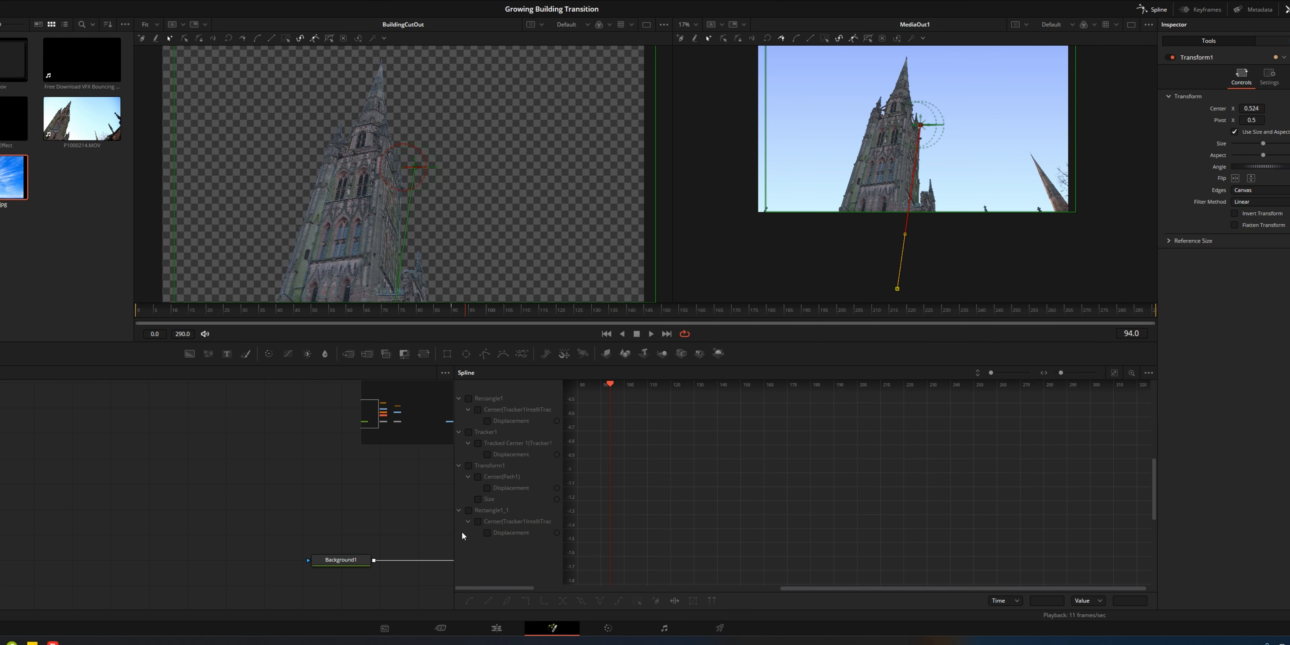
left_click(468, 466)
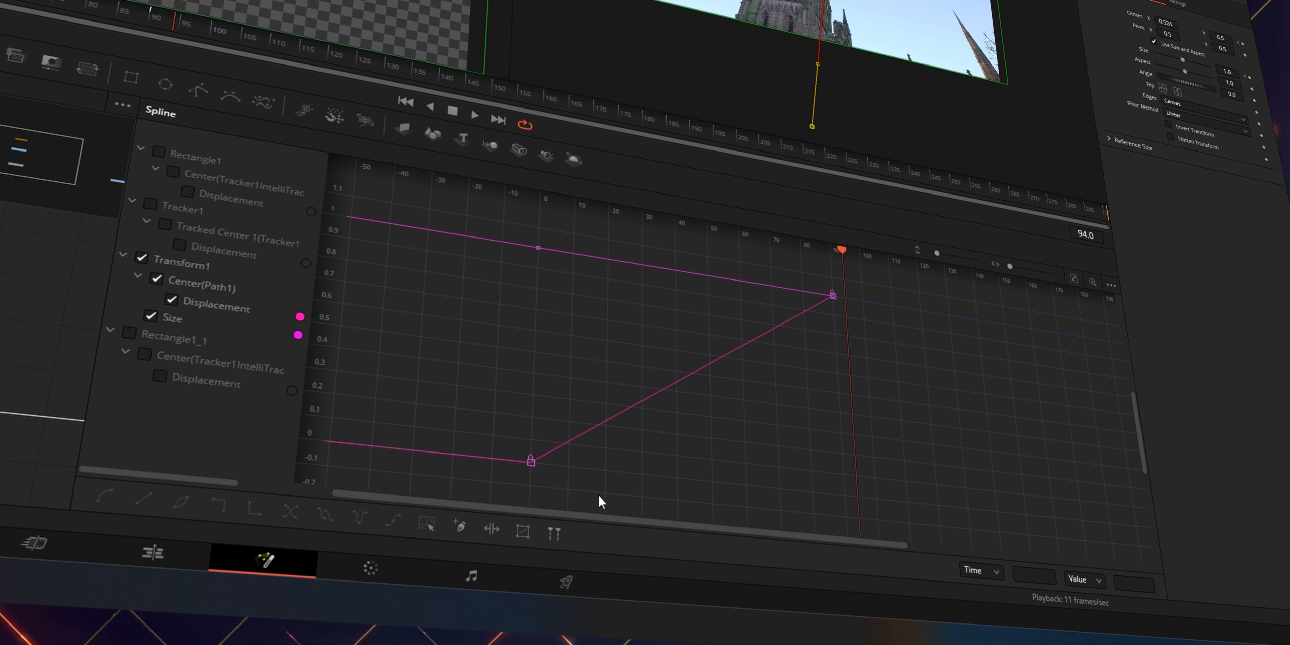
left_click(1076, 277)
scroll(954, 334, "down", 10)
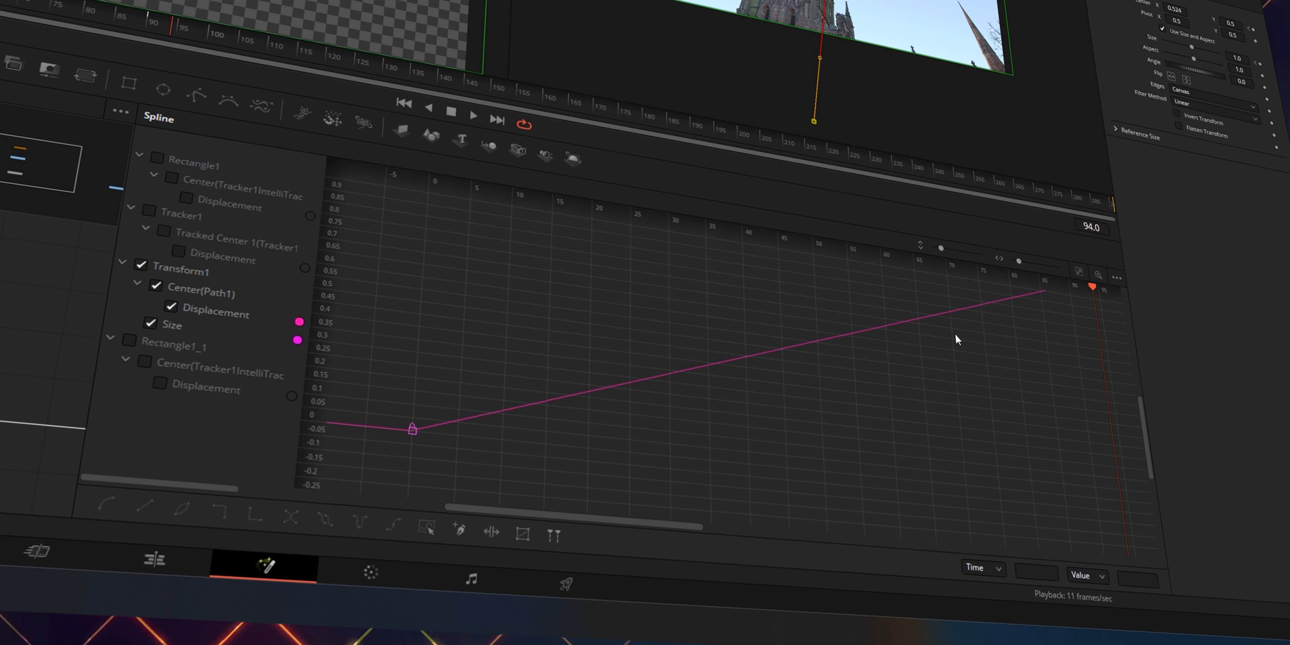
left_click(1081, 271)
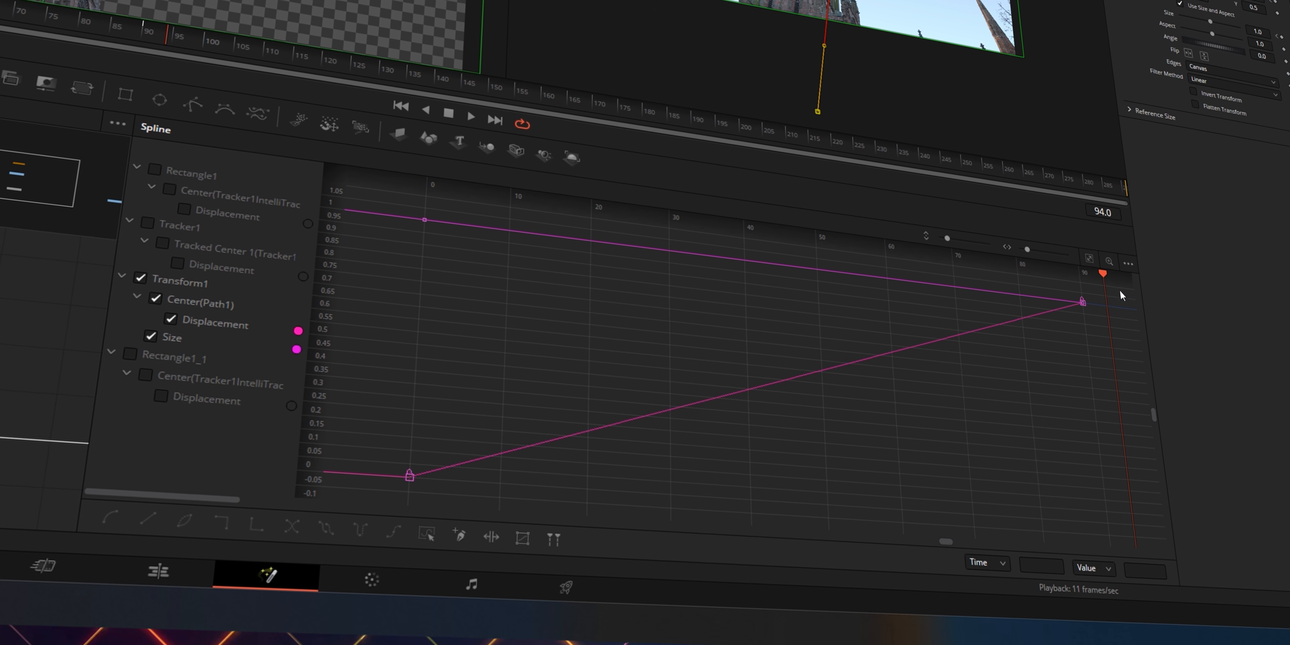
key("ctrl+a")
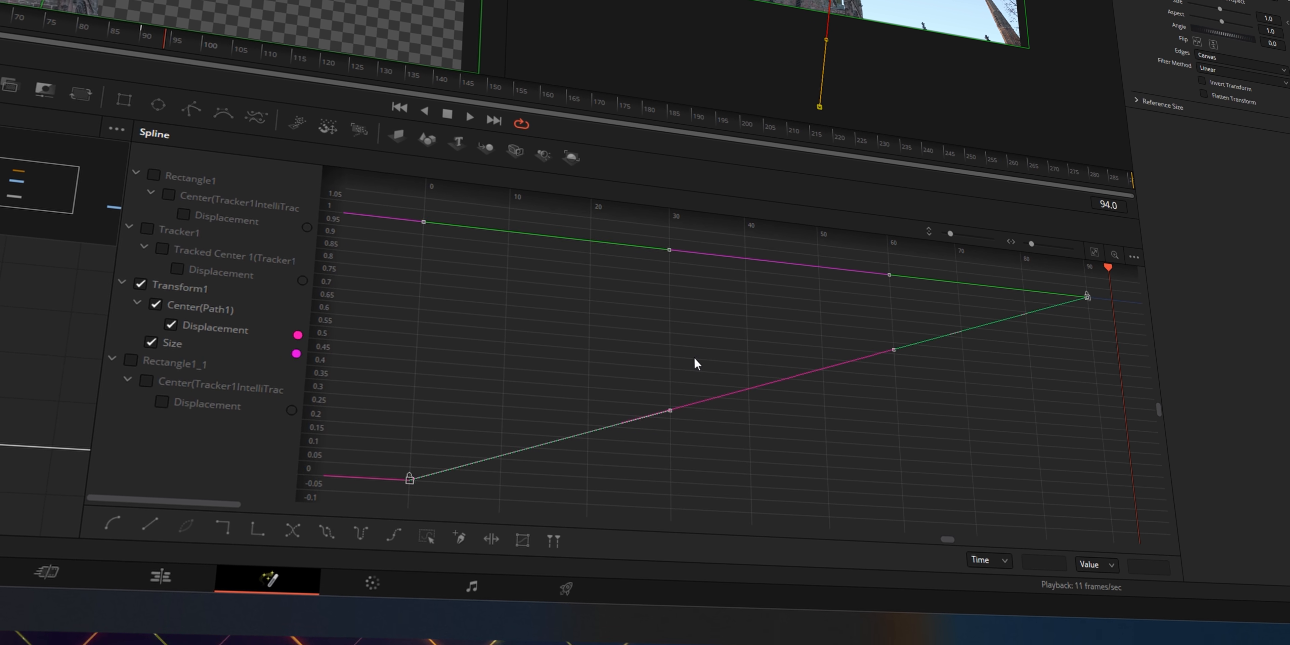
key("s")
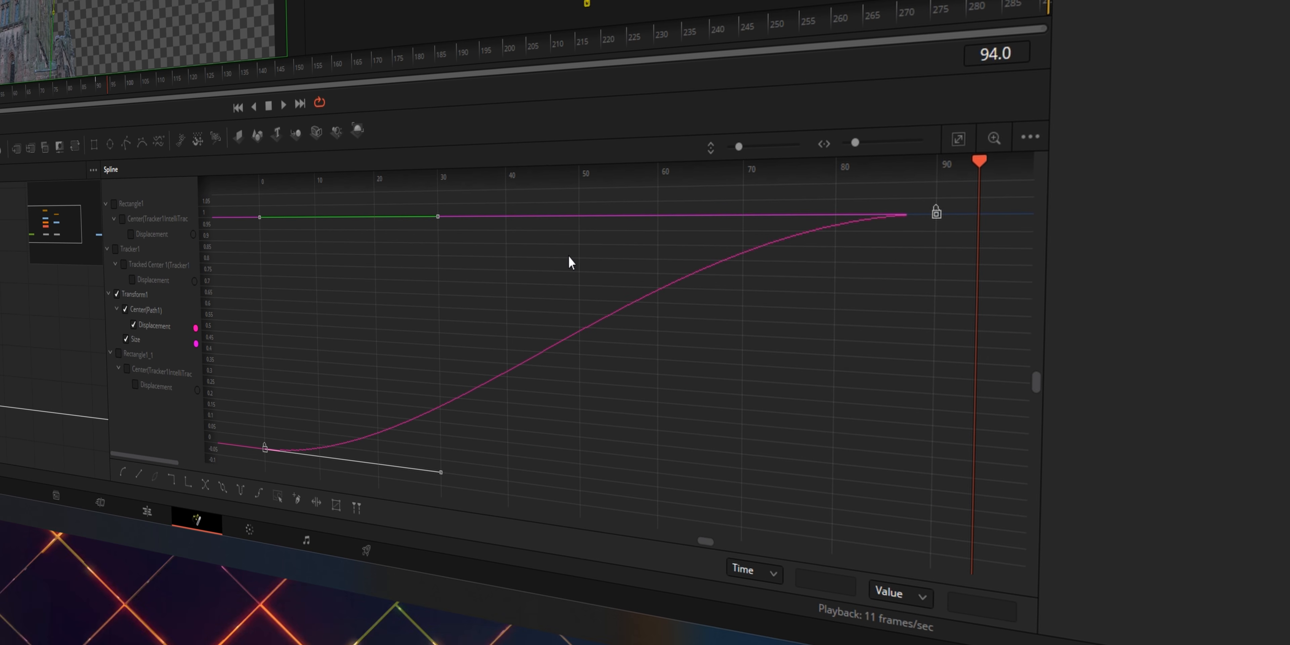
Set the Transform1 curve's Ease In to 84 and enable Motion Blur on Transform1 with raised quality and shutter angle
key("t")
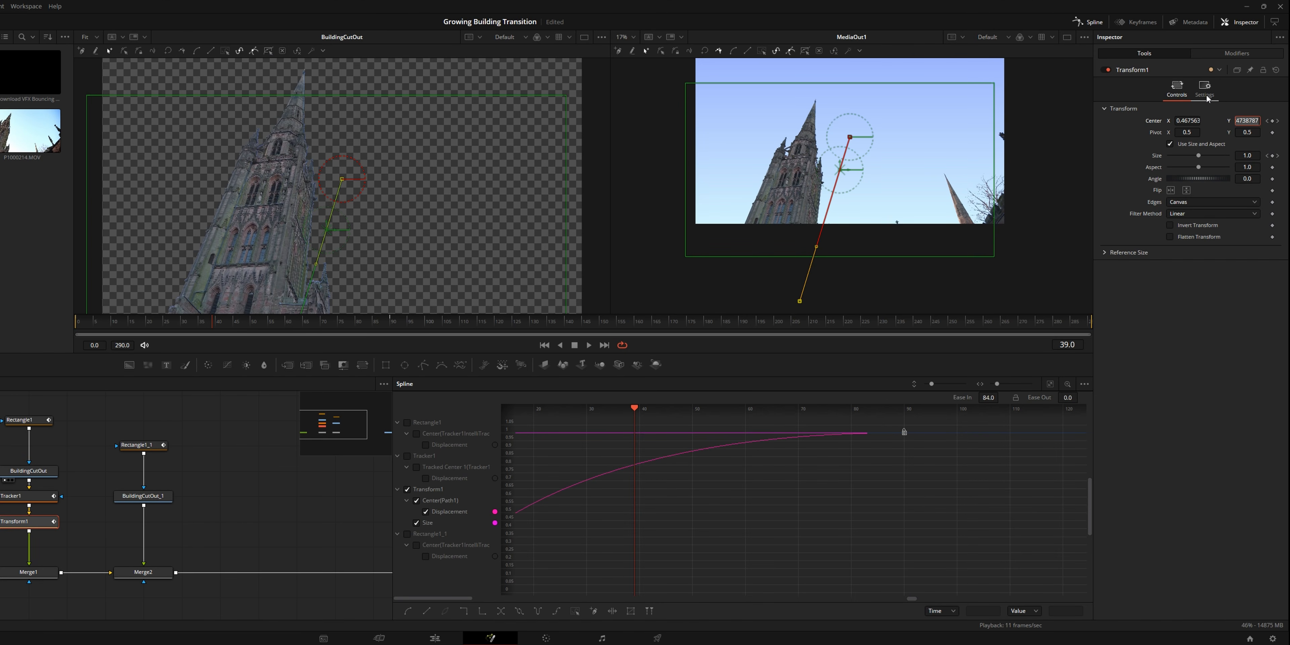
left_click(1205, 91)
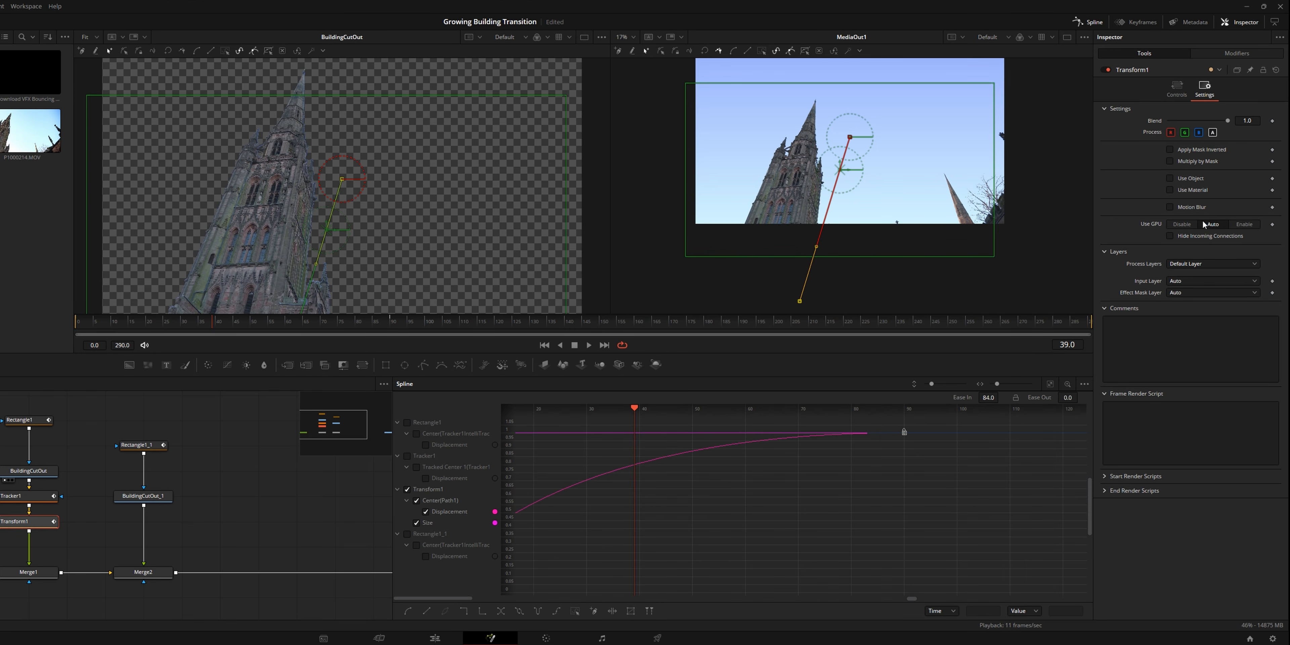
left_click(1171, 207)
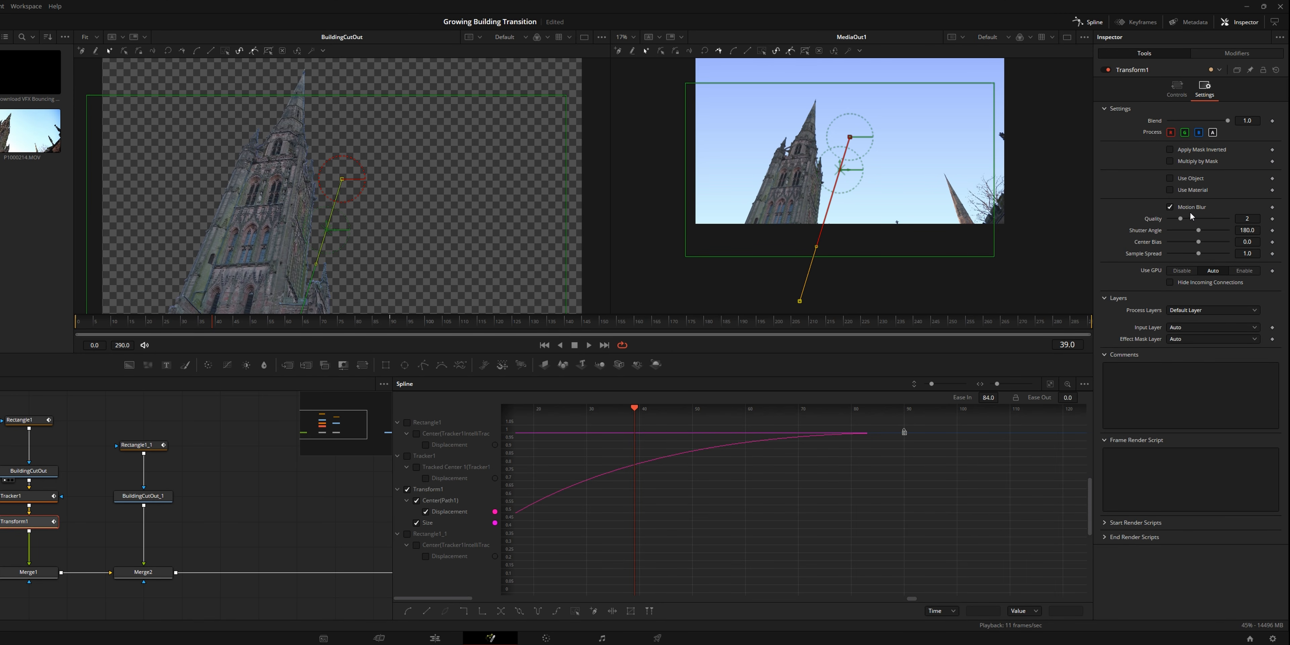
left_click_drag(1182, 218, 1209, 231)
right_click(715, 344)
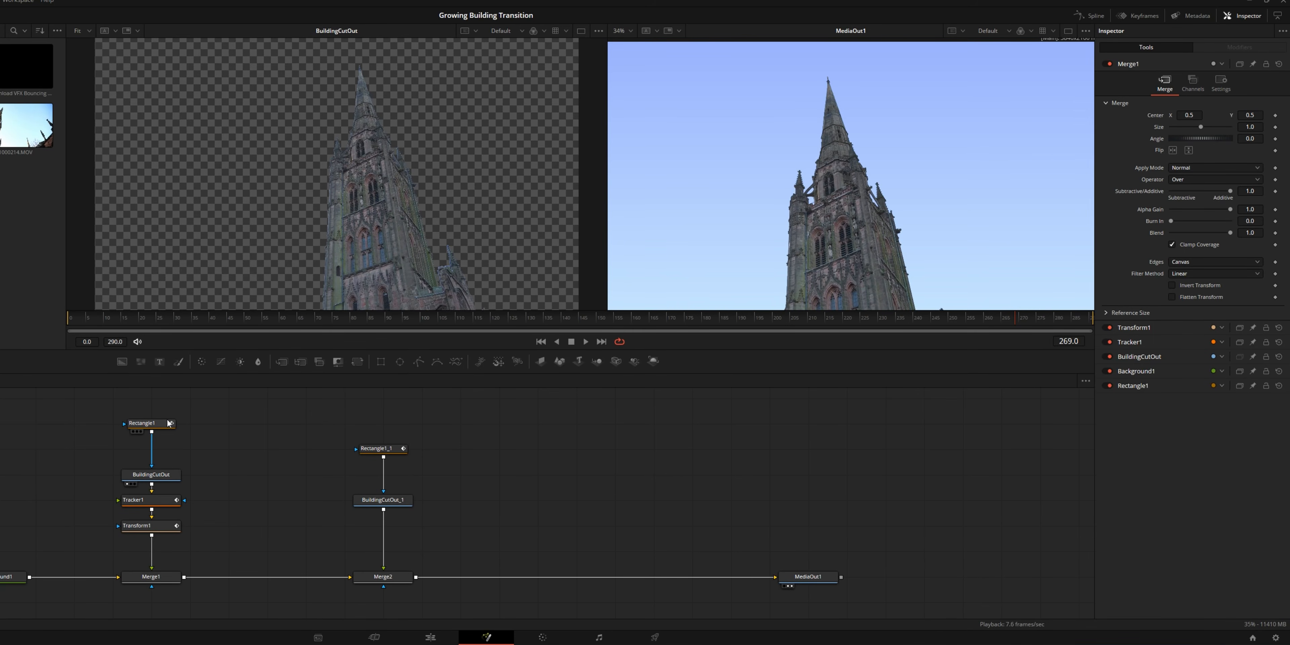
Add a Polygon mask after Rectangle1 and outline the tower section around the arched windows above the parapet as a closed shape at frame 269
left_click(167, 426)
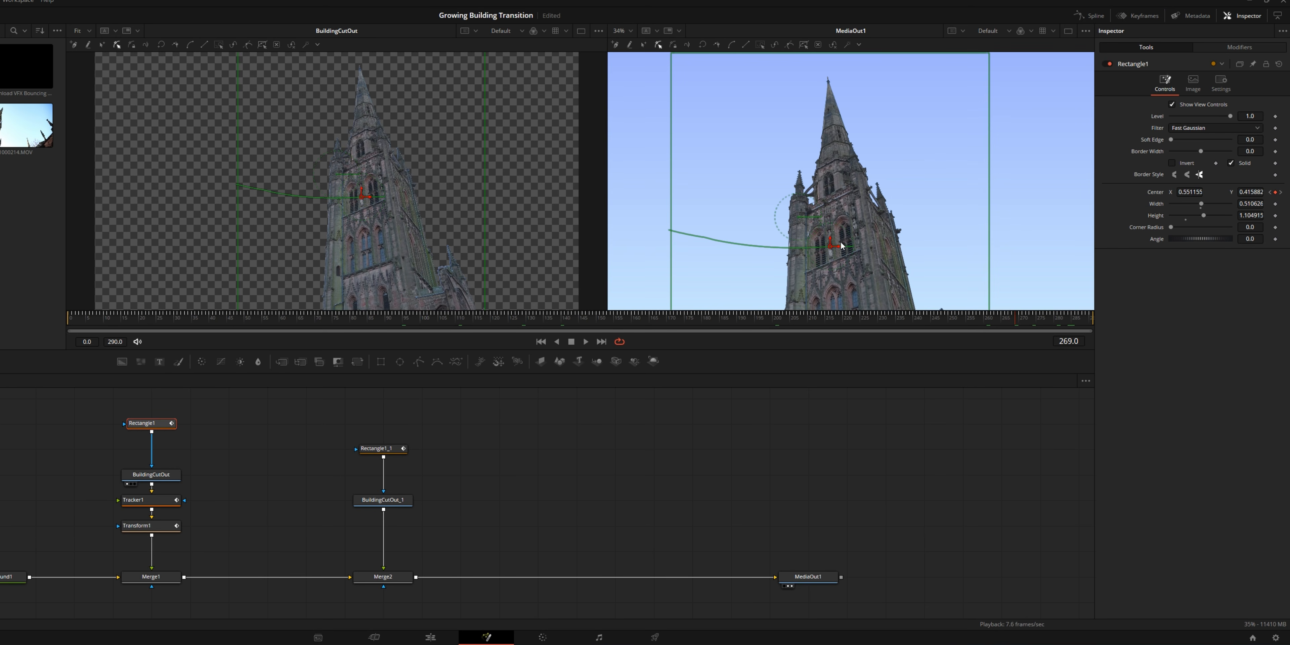
left_click(420, 360)
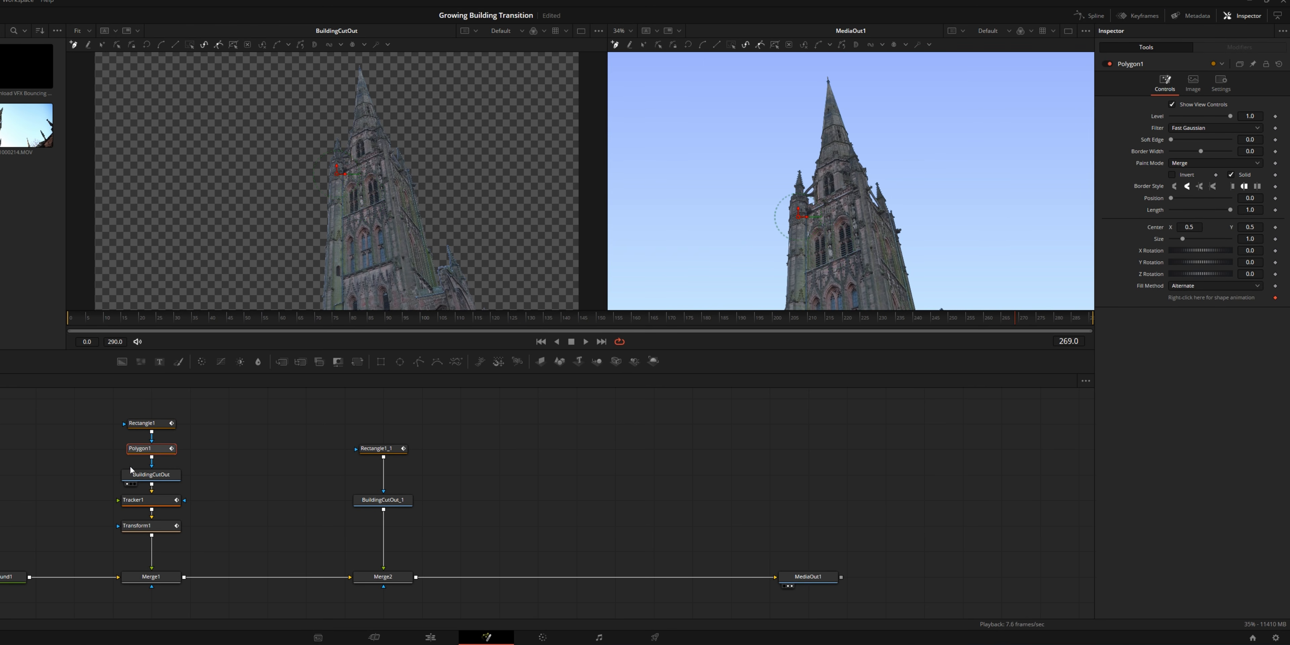
scroll(1004, 172, "up", 6)
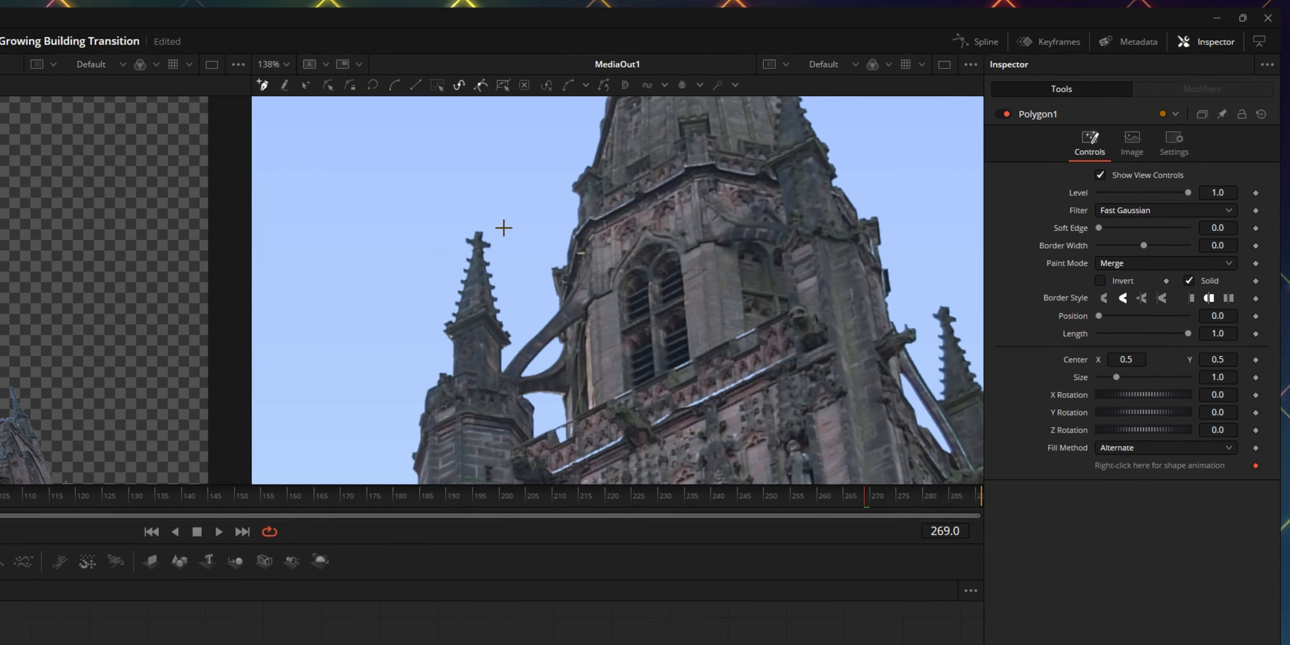
left_click(765, 130)
left_click(402, 306)
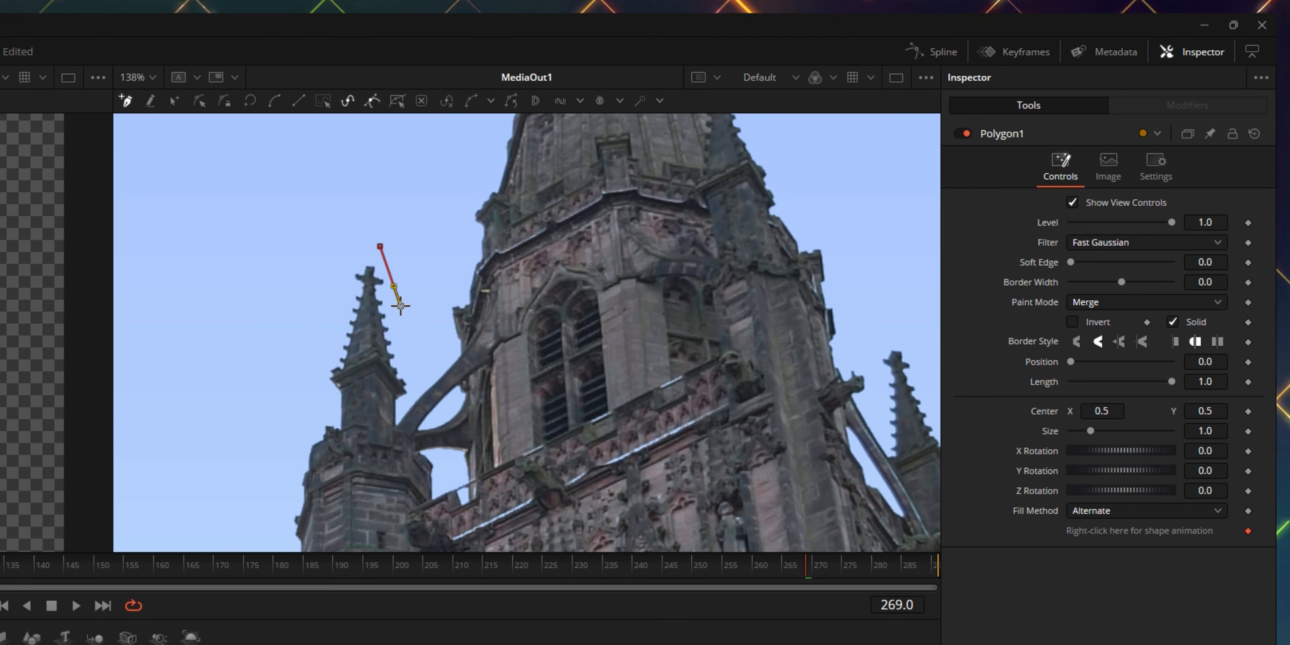
scroll(690, 235, "down", 3)
left_click_drag(689, 235, 583, 307)
left_click_drag(515, 210, 493, 259)
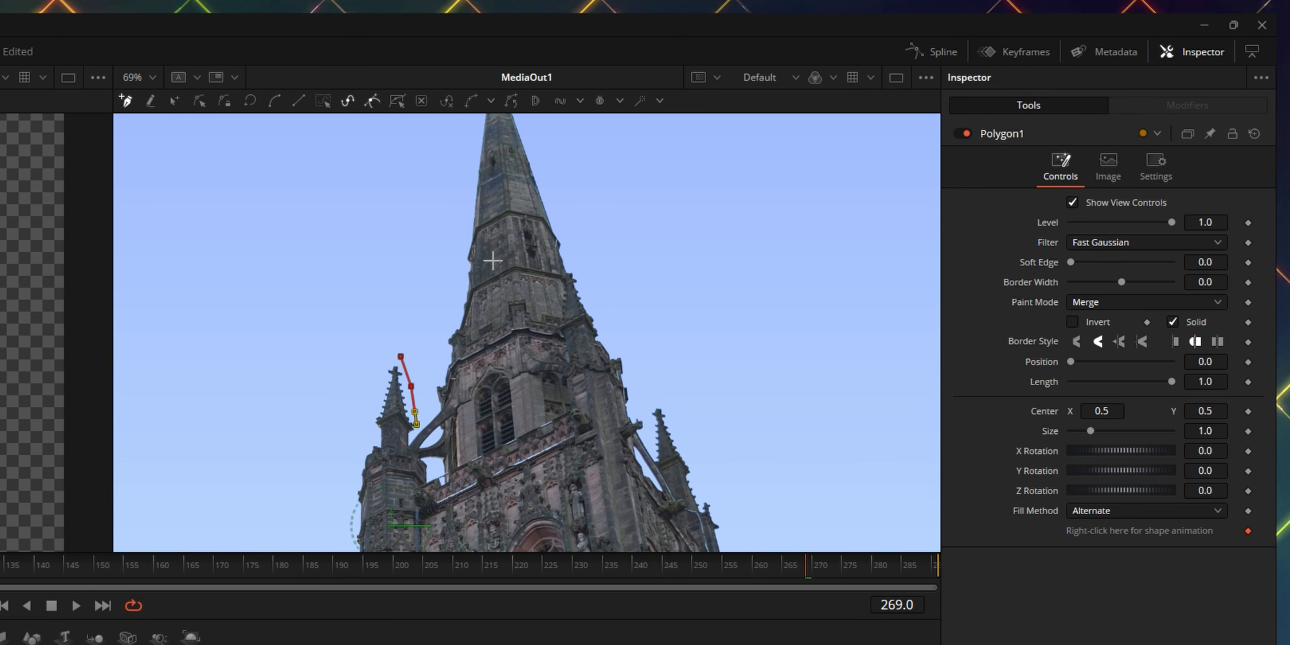
scroll(516, 320, "up", 3)
scroll(376, 341, "up", 6)
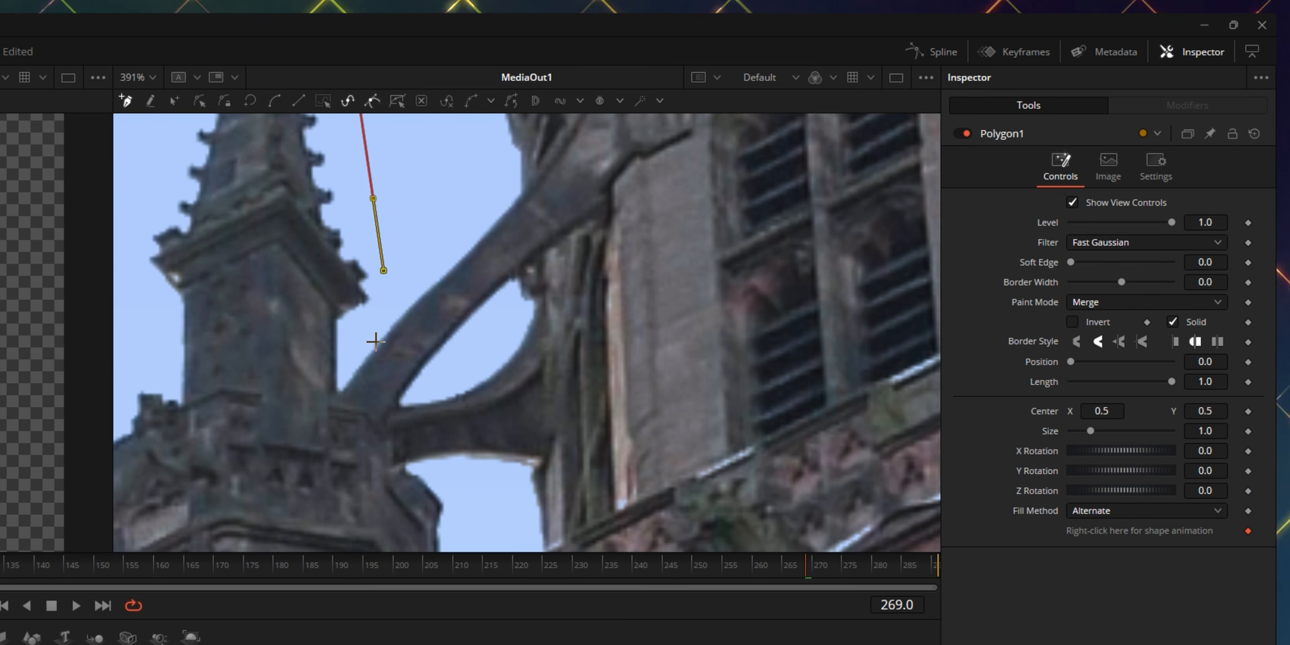
left_click(403, 466)
left_click_drag(504, 469, 458, 365)
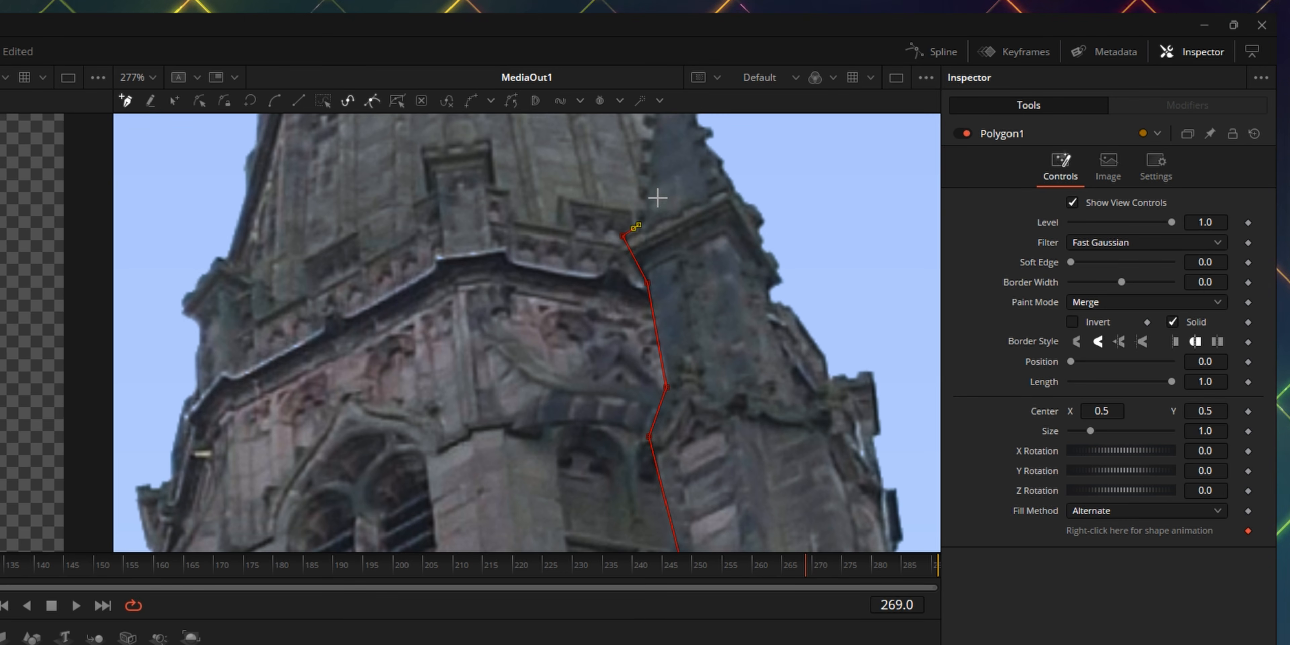
left_click_drag(657, 196, 634, 333)
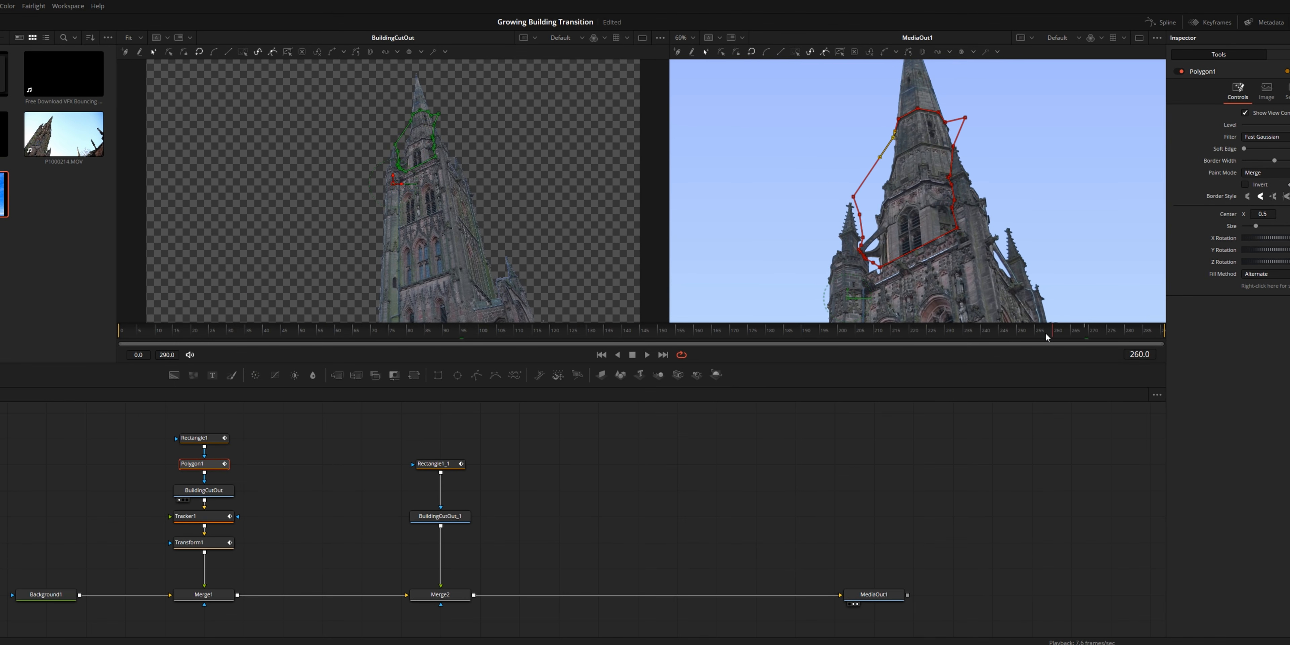
Detach the Transform1 node from the chain between Tracker1 and Merge1
left_click_drag(461, 330, 194, 329)
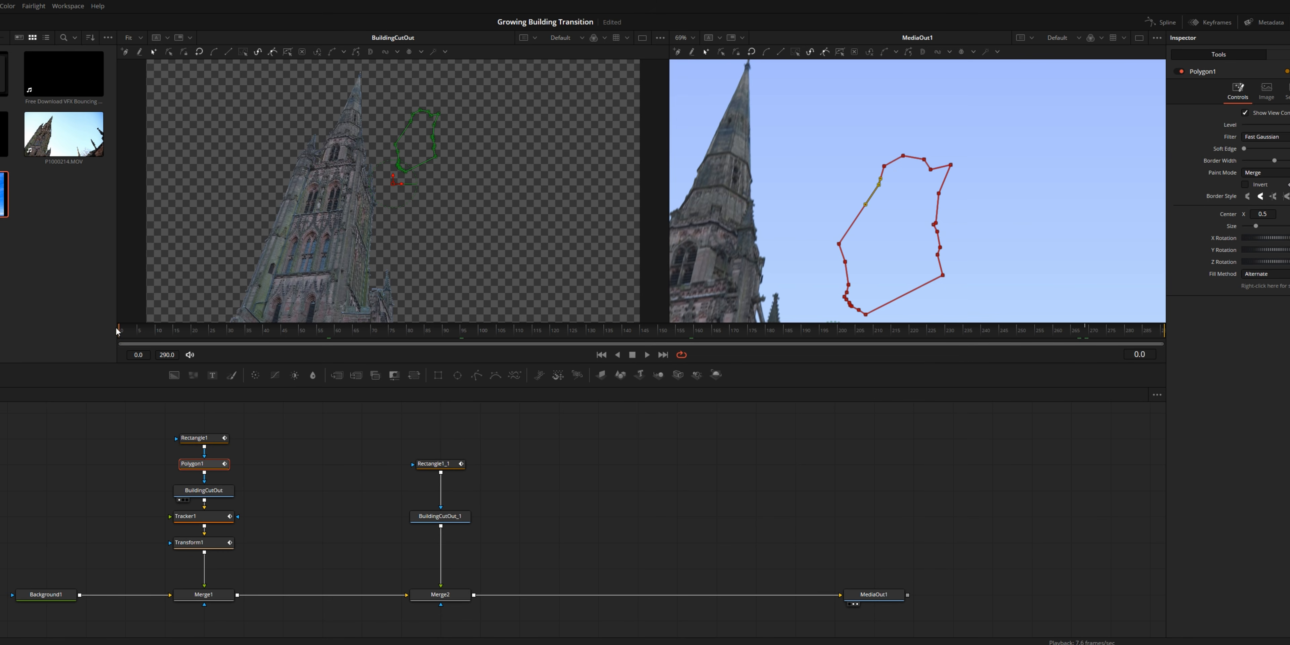
scroll(806, 229, "down", 5)
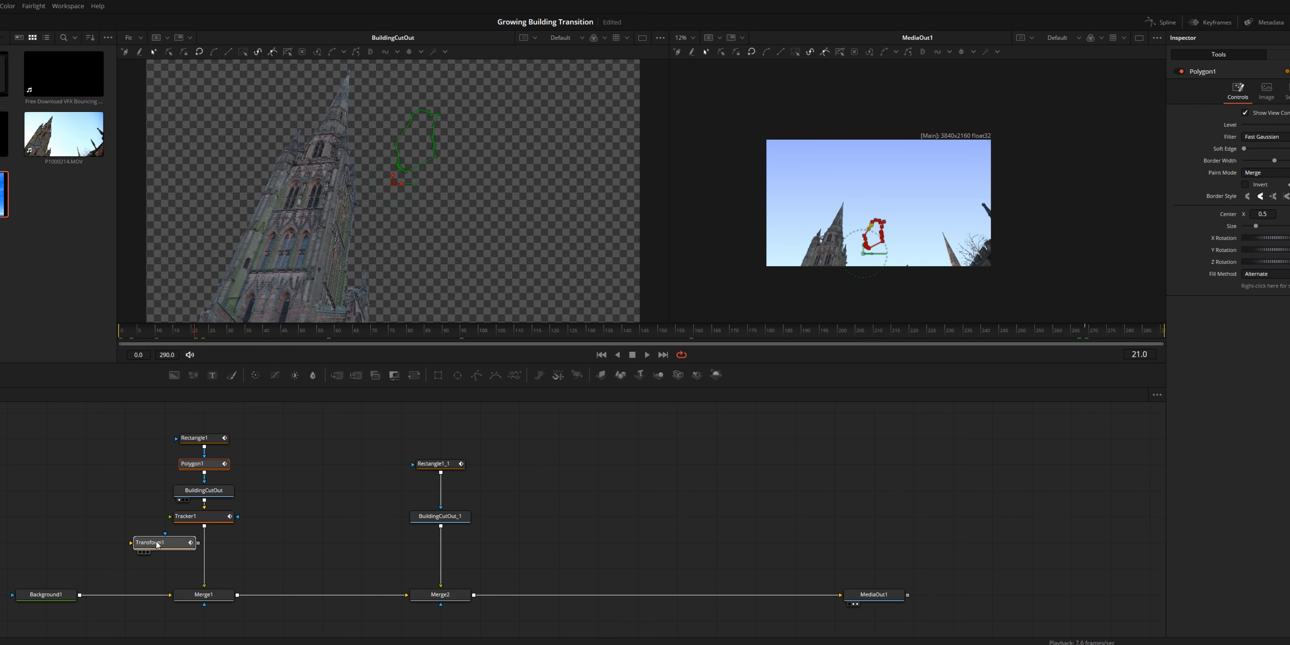
left_click(157, 544)
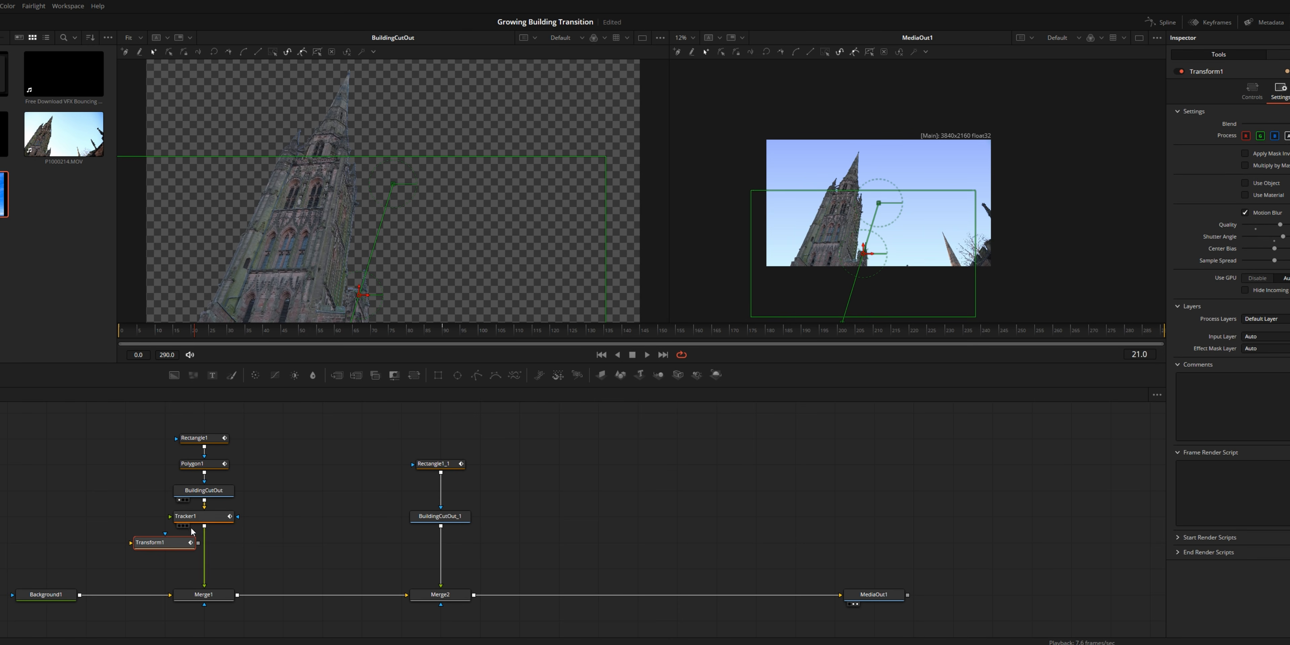
Select all points of the Polygon1 mask at frame 0 and move them onto the tower's upper section
left_click(118, 333)
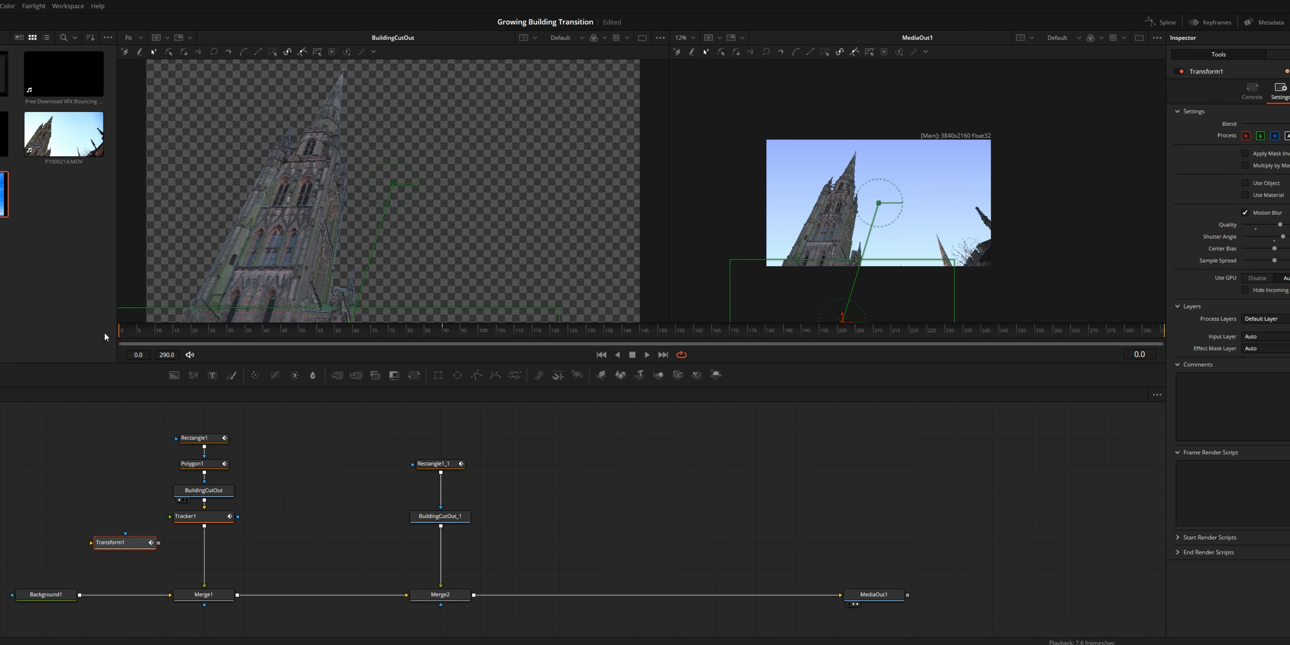
left_click(192, 463)
scroll(879, 198, "up", 4)
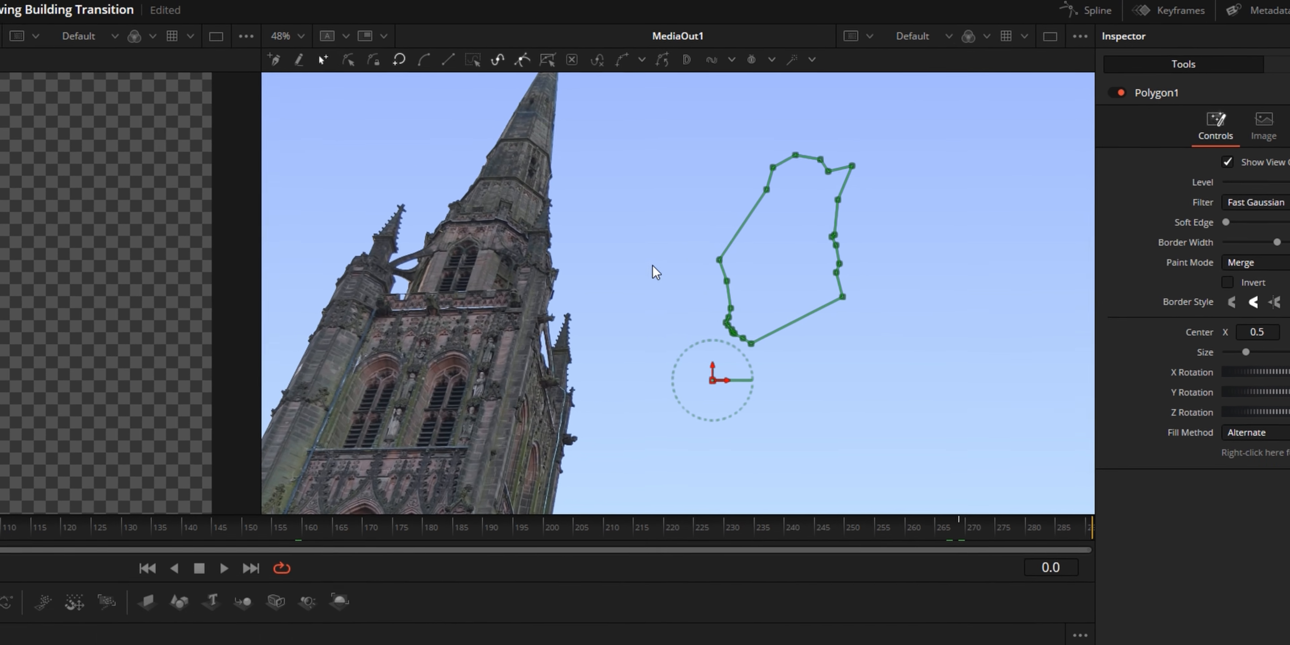
left_click_drag(697, 116, 888, 409)
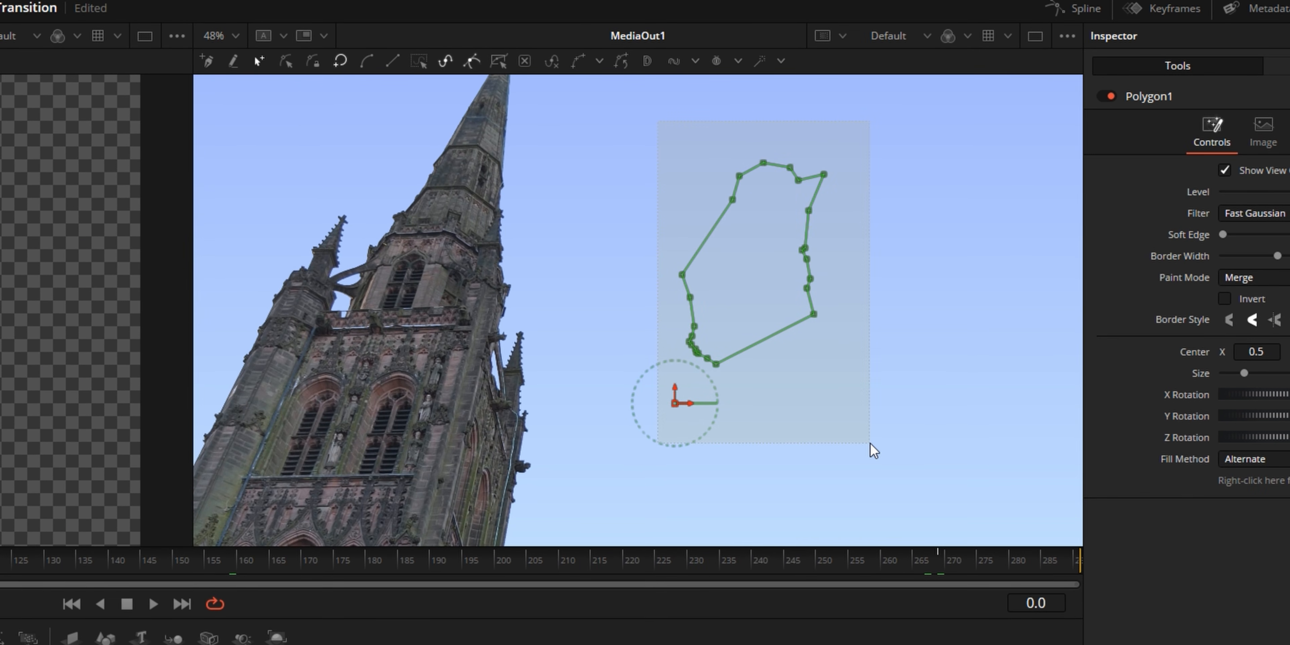
left_click_drag(874, 451, 874, 451)
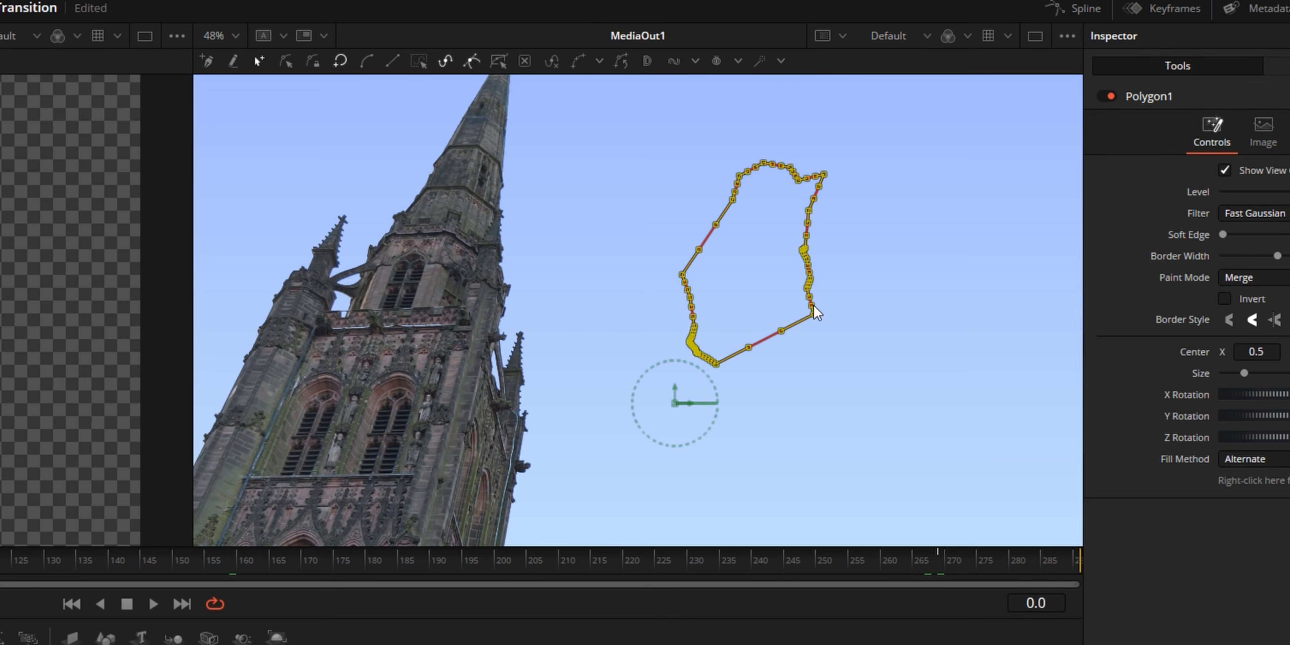
left_click_drag(805, 314, 529, 286)
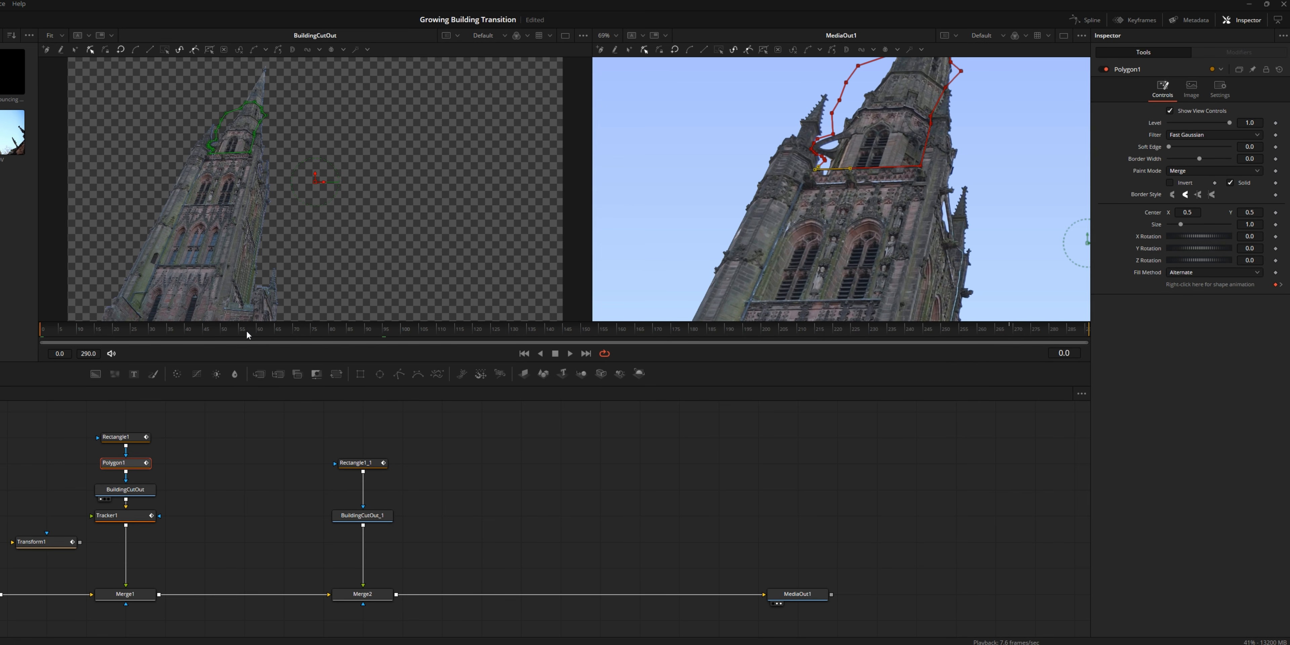
Realign the Polygon1 mask with the tower's upper section around frames 132 and 139
left_click_drag(247, 331, 516, 315)
scroll(811, 117, "up", 2)
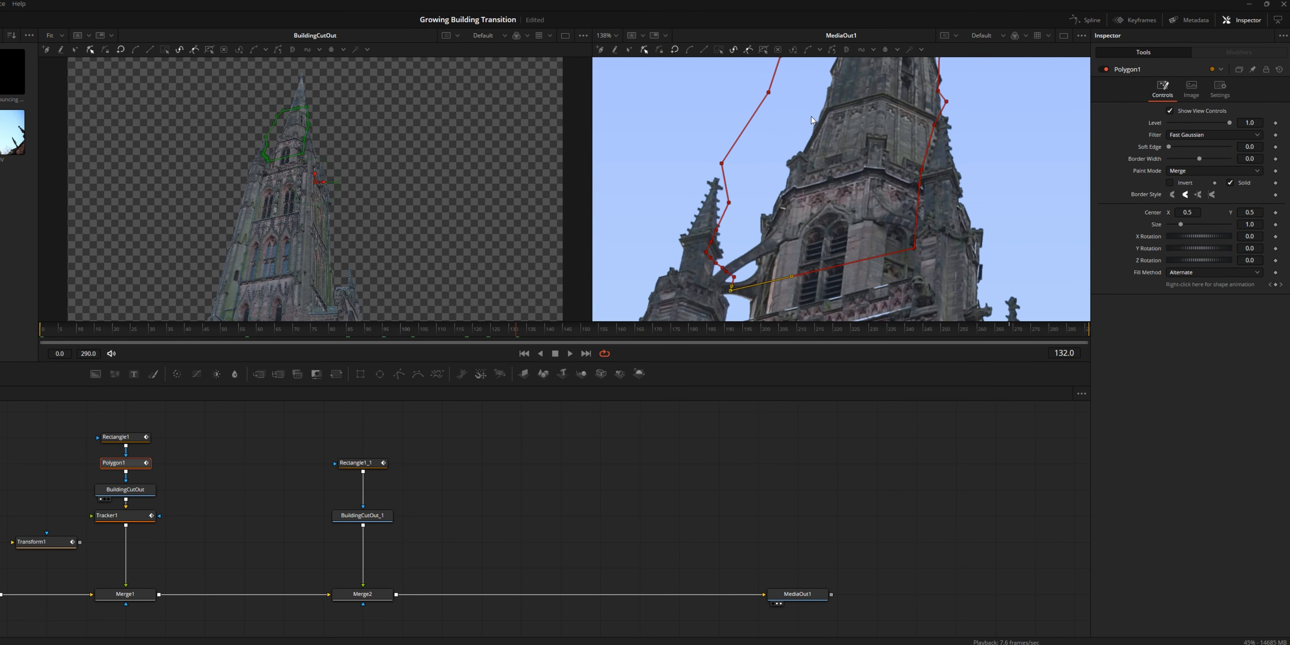
left_click_drag(811, 117, 763, 193)
left_click_drag(489, 331, 541, 331)
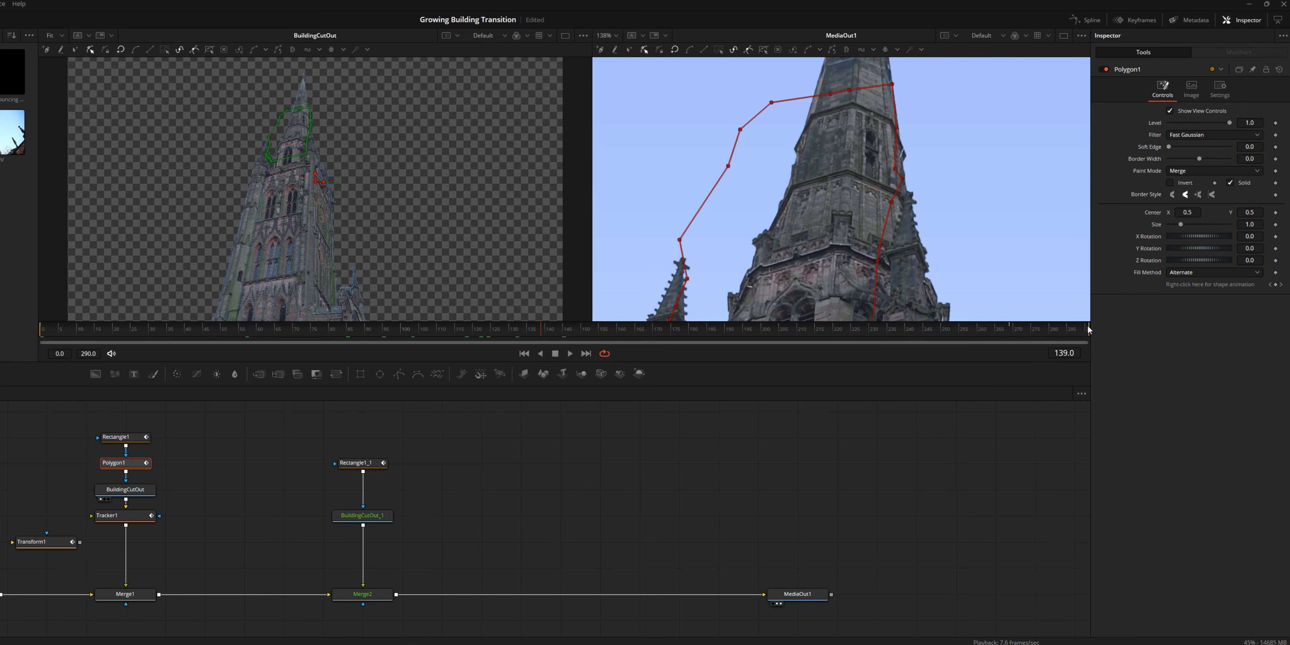
scroll(807, 215, "down", 2)
left_click_drag(807, 215, 801, 175)
left_click_drag(692, 92, 934, 285)
Refine the Polygon1 points at frame 207 along the left buttress, the parapet line and the right-hand turret edge
scroll(807, 248, "up", 2)
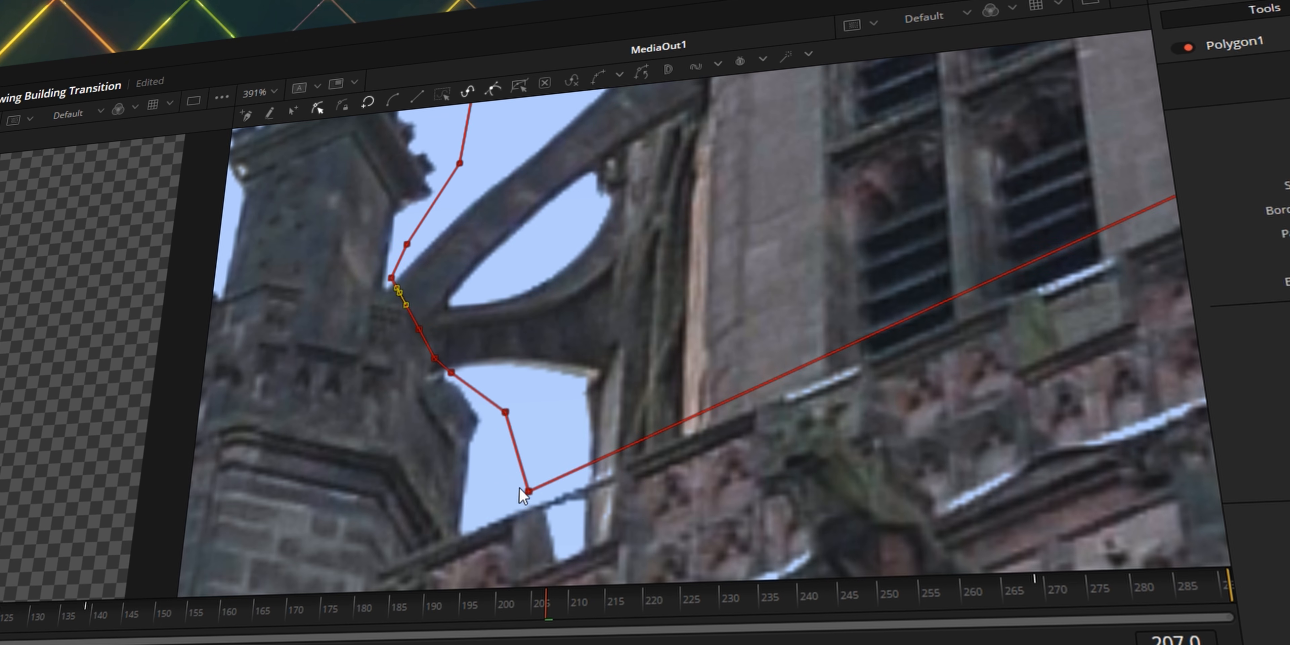
left_click_drag(529, 492, 497, 513)
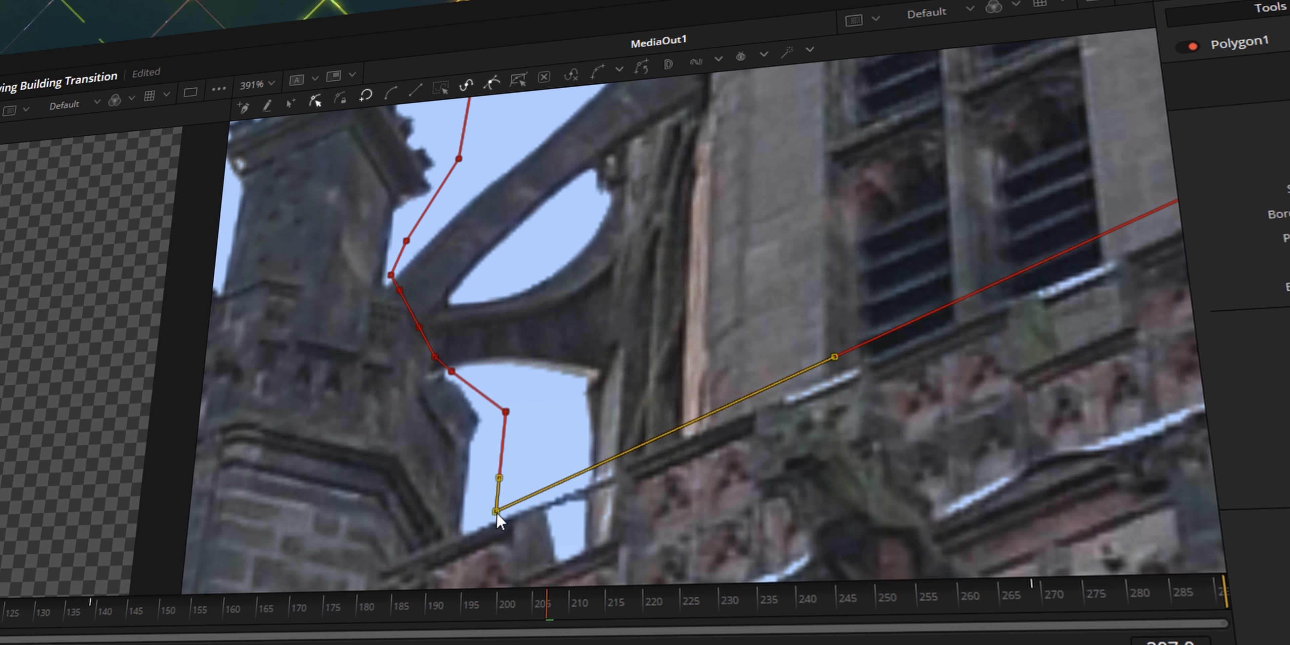
left_click_drag(1142, 255, 802, 401)
left_click_drag(829, 252, 809, 276)
scroll(810, 324, "down", 5)
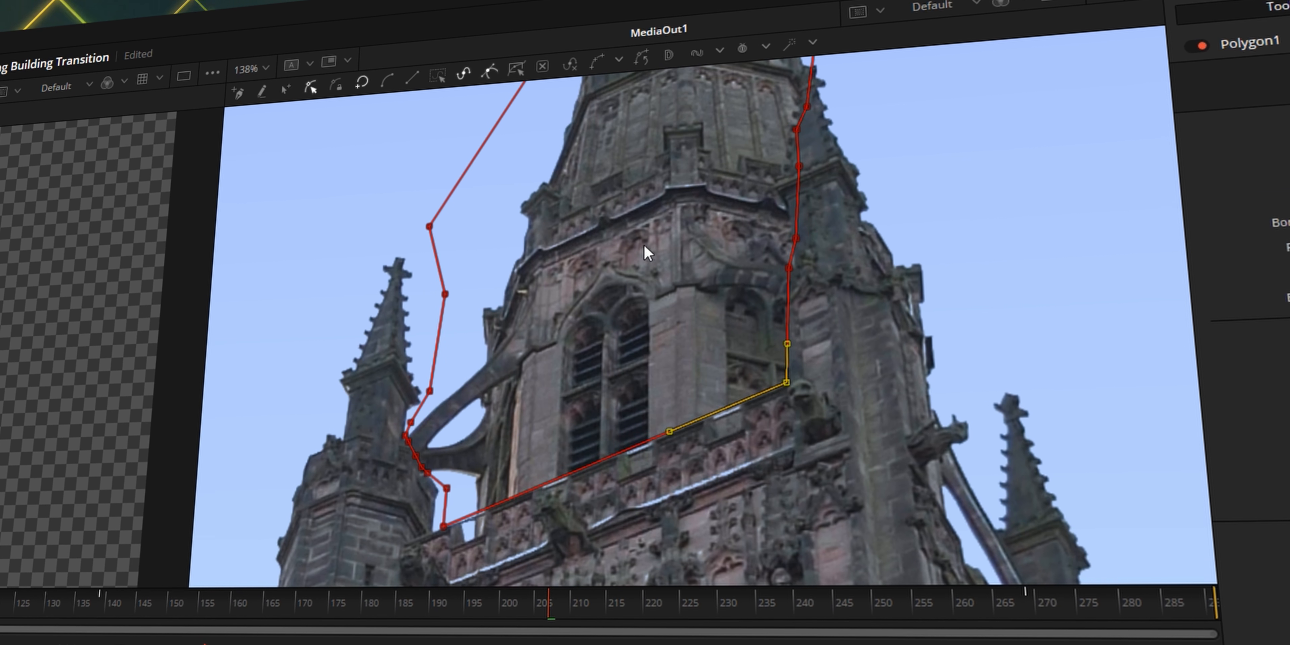
scroll(726, 220, "up", 2)
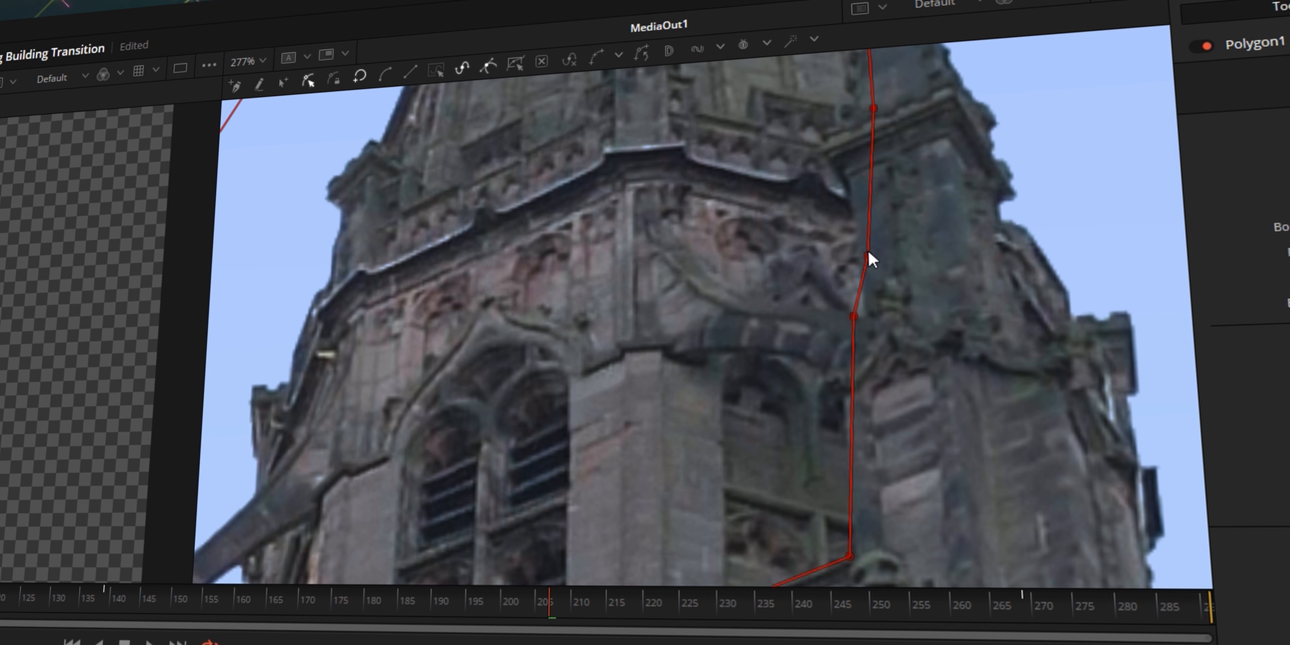
left_click_drag(868, 255, 856, 257)
left_click_drag(911, 170, 871, 310)
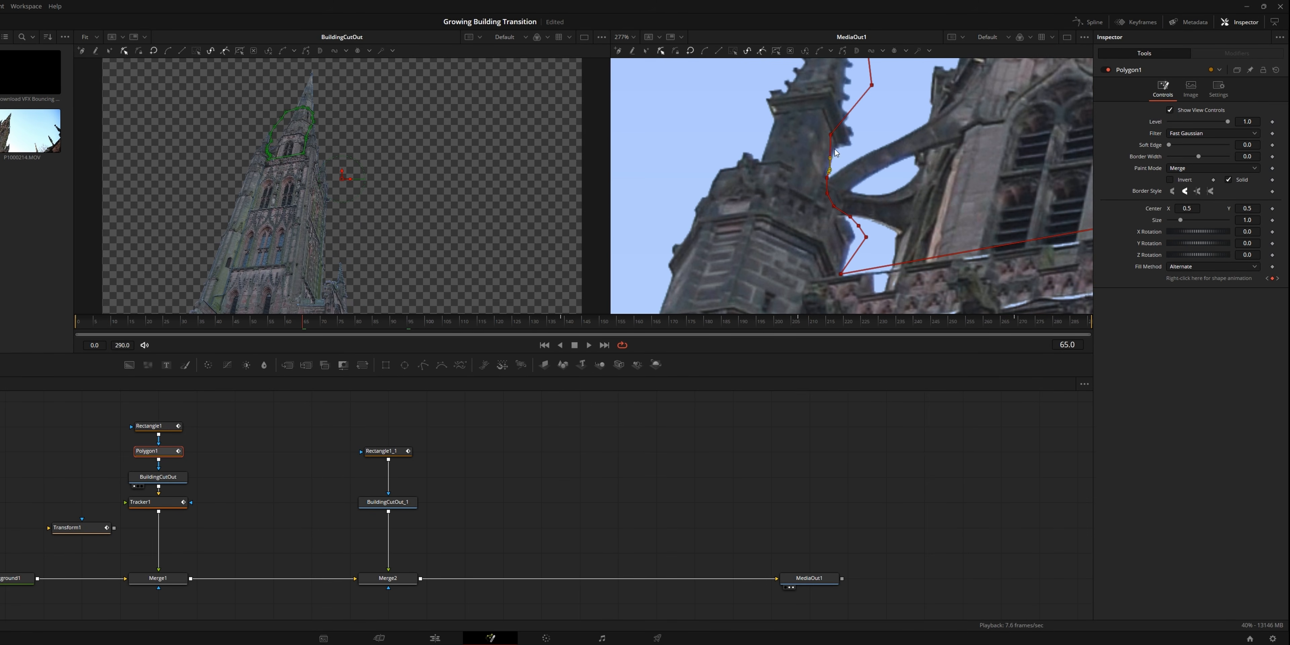
Fit the Polygon1 points at frame 65 to the left pinnacle, the parapet and the tower's right turret edge
left_click_drag(834, 149, 681, 293)
scroll(881, 149, "up", 1)
left_click_drag(881, 150, 864, 190)
left_click_drag(408, 322, 303, 325)
left_click_drag(971, 239, 945, 65)
left_click_drag(905, 306, 941, 66)
left_click_drag(914, 234, 930, 234)
left_click_drag(911, 95, 801, 301)
scroll(811, 171, "down", 2)
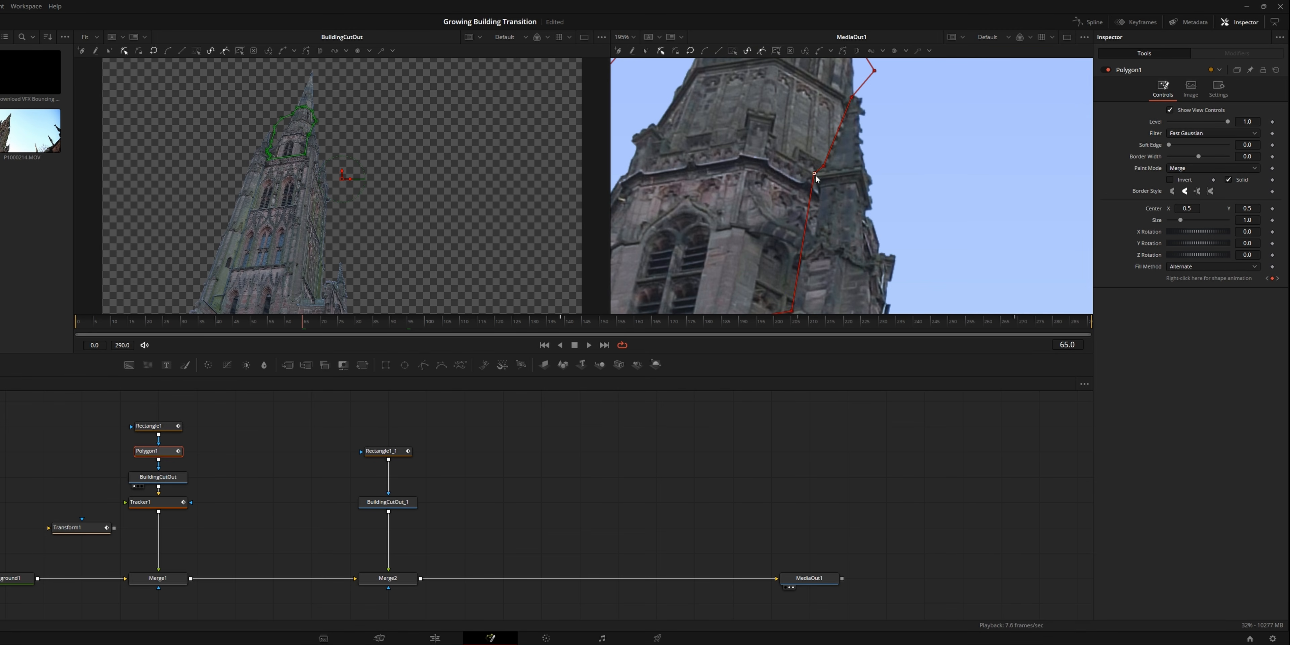
scroll(816, 175, "down", 2)
Fit the Polygon1 points at frame 102 to the spire's right edge and the gap beside the left buttress
left_click_drag(460, 325, 432, 326)
scroll(851, 106, "up", 3)
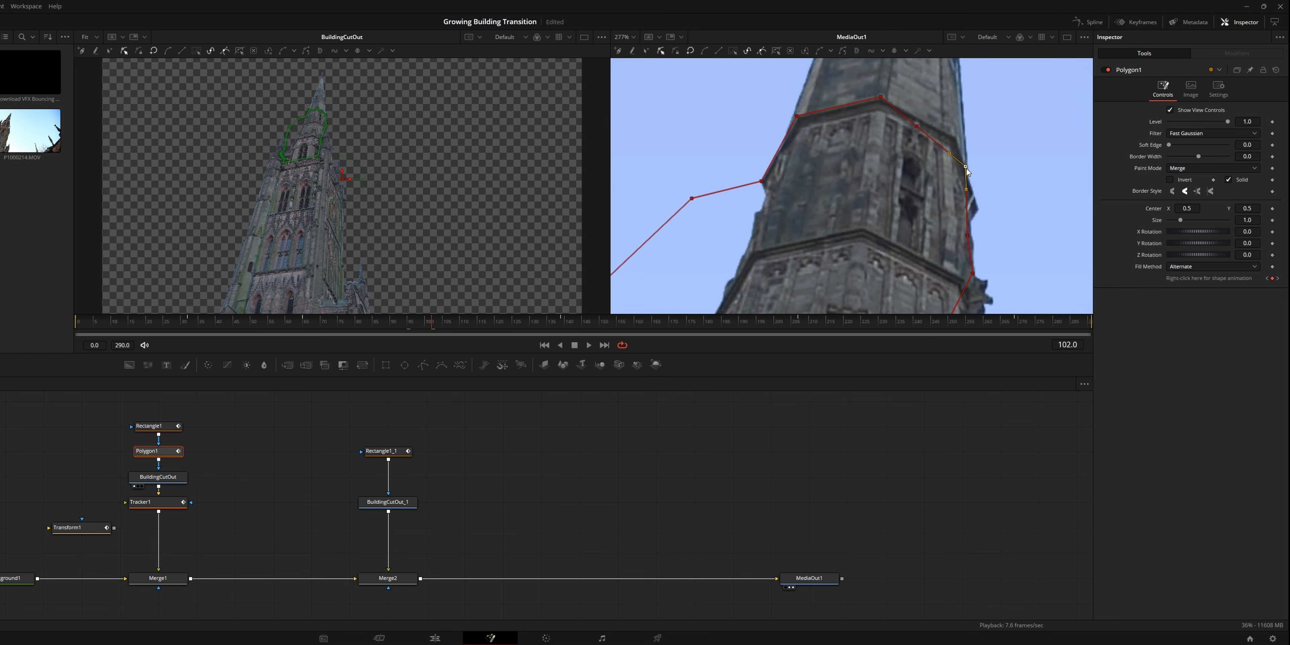
left_click_drag(966, 167, 968, 165)
left_click_drag(992, 263, 951, 66)
left_click_drag(875, 277, 913, 158)
left_click_drag(651, 235, 959, 231)
left_click_drag(850, 266, 864, 266)
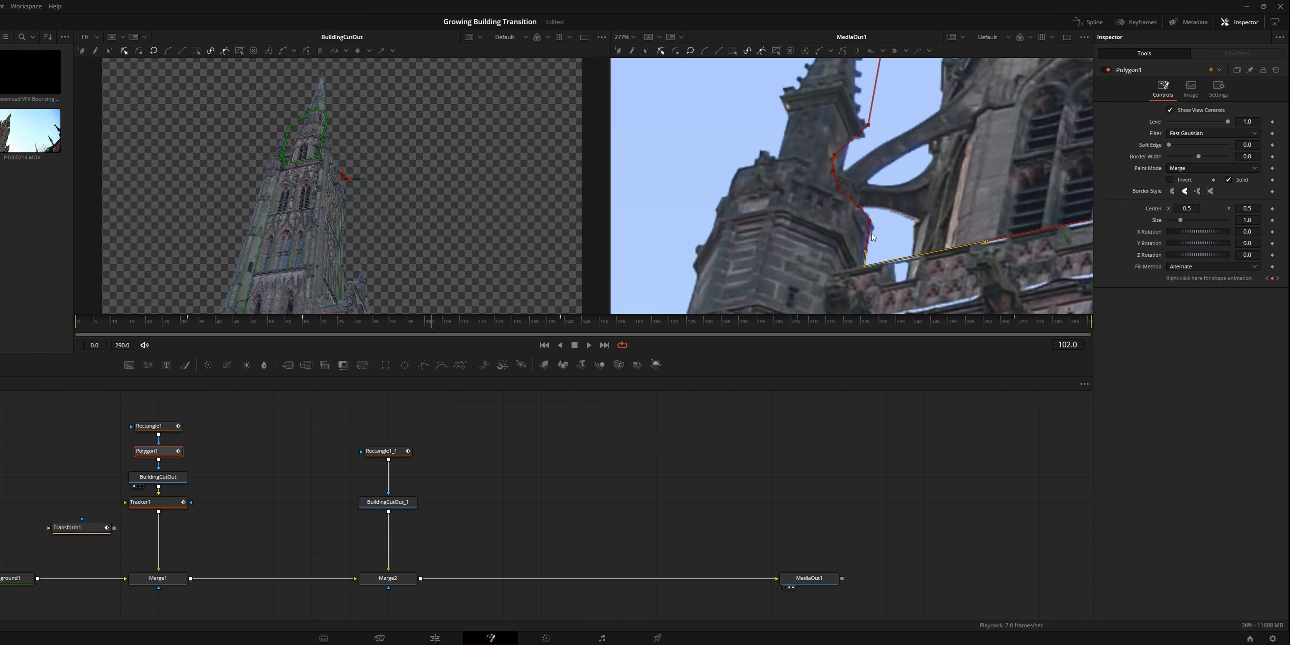
left_click_drag(862, 208, 869, 253)
scroll(865, 205, "down", 4)
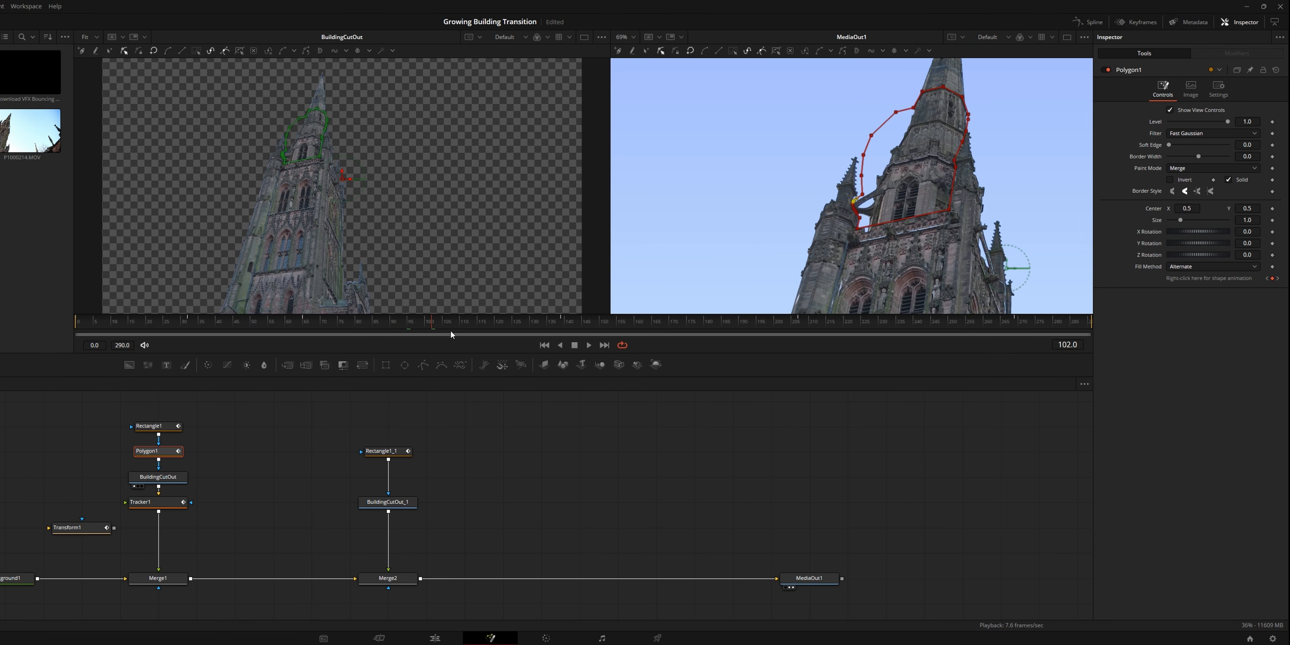
Fit the Polygon1 points at frame 83 to the spire's edges and the tower section below it
left_click_drag(432, 326, 366, 325)
scroll(842, 151, "up", 3)
left_click_drag(709, 160, 715, 156)
left_click_drag(714, 156, 717, 125)
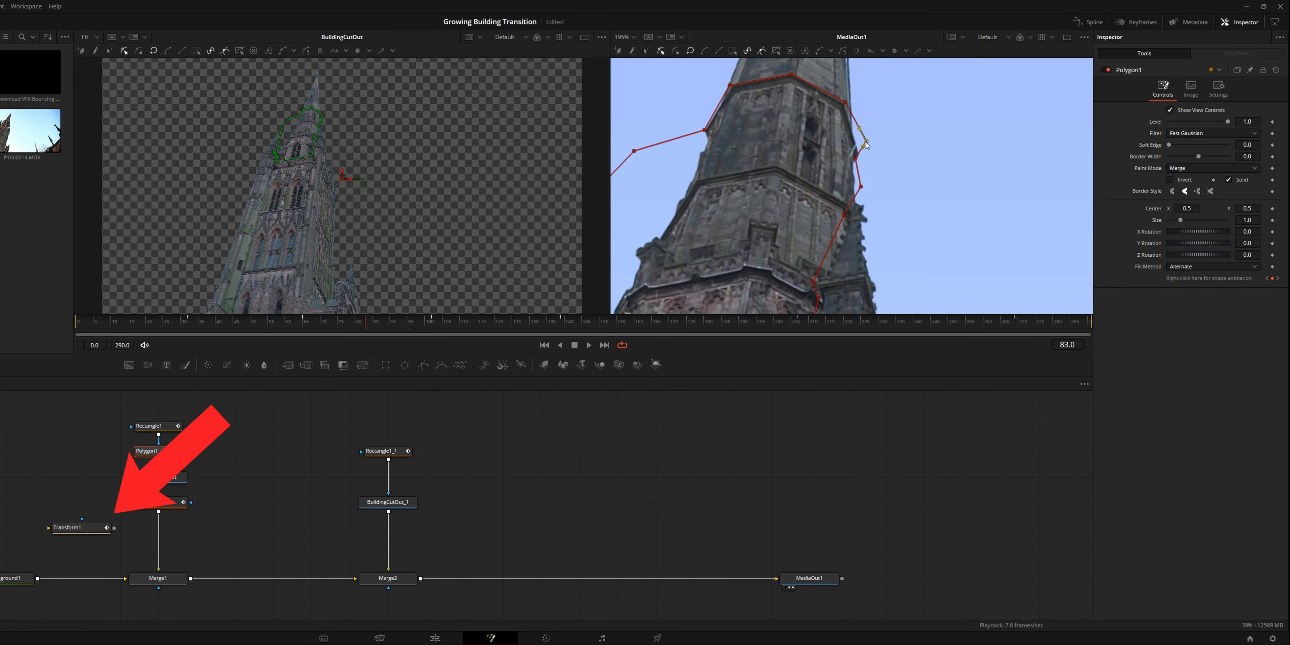
left_click_drag(872, 188, 909, 185)
left_click_drag(623, 278, 780, 81)
left_click_drag(983, 234, 952, 310)
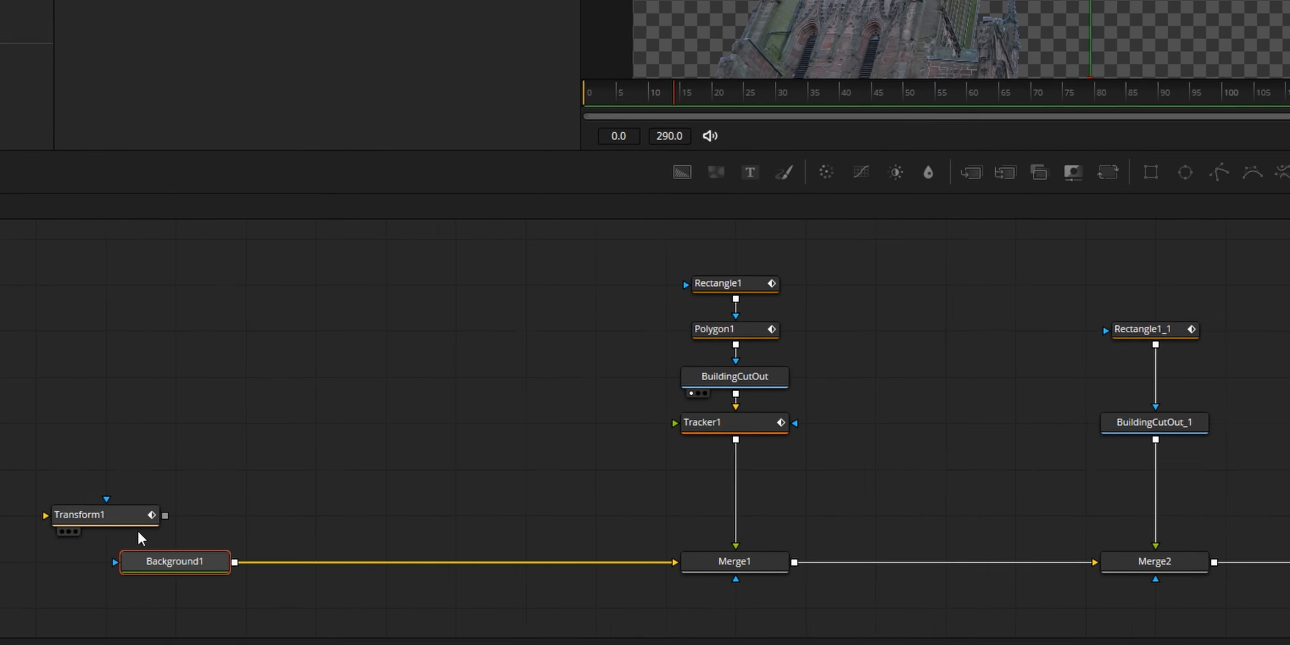
Reinsert Transform1 between Tracker1 and Merge1 and select the node chain from Rectangle1 down to Transform1
left_click(133, 514)
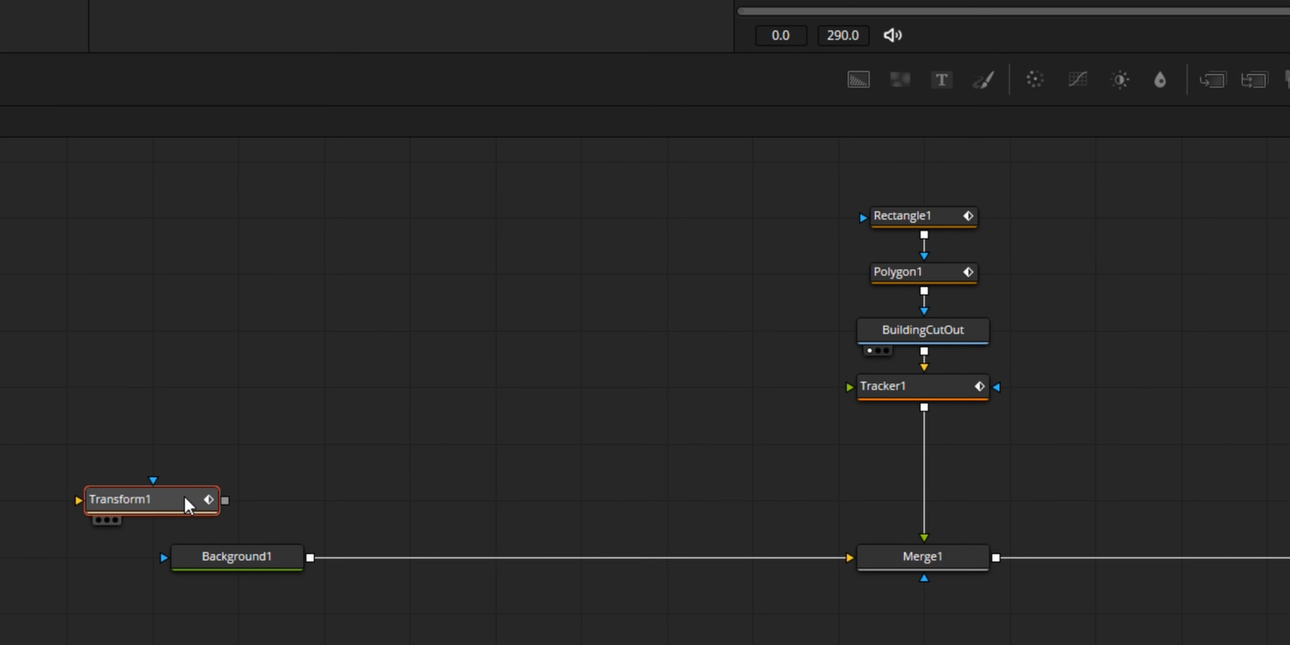
left_click_drag(186, 503, 928, 444)
left_click_drag(461, 423, 982, 541)
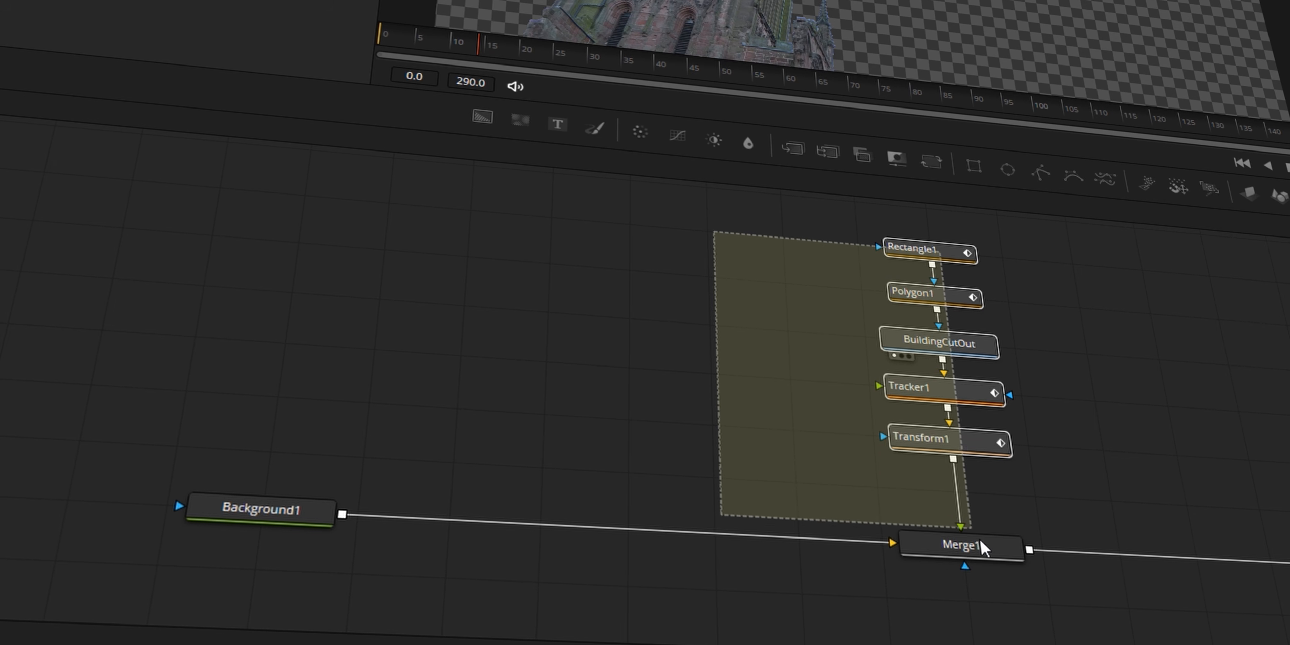
Move the Rectangle1, Polygon1 and BuildingCutOut nodes clear of Tracker1 and Transform1, keeping them connected
left_click_drag(999, 444, 935, 550)
left_click(933, 550, "ctrl")
mouse_move(900, 498)
left_mouse_down()
mouse_move(622, 379)
mouse_move(911, 443)
mouse_move(916, 495)
left_mouse_up()
left_click_drag(1010, 308, 420, 316)
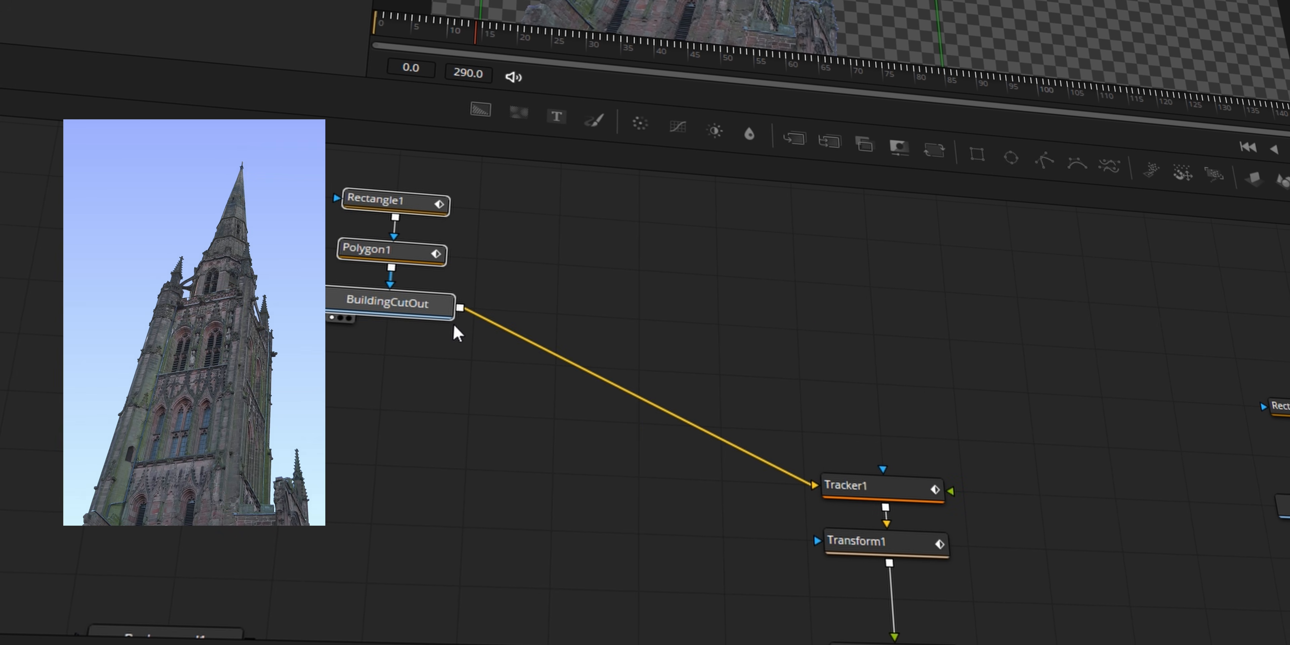
left_click(562, 217)
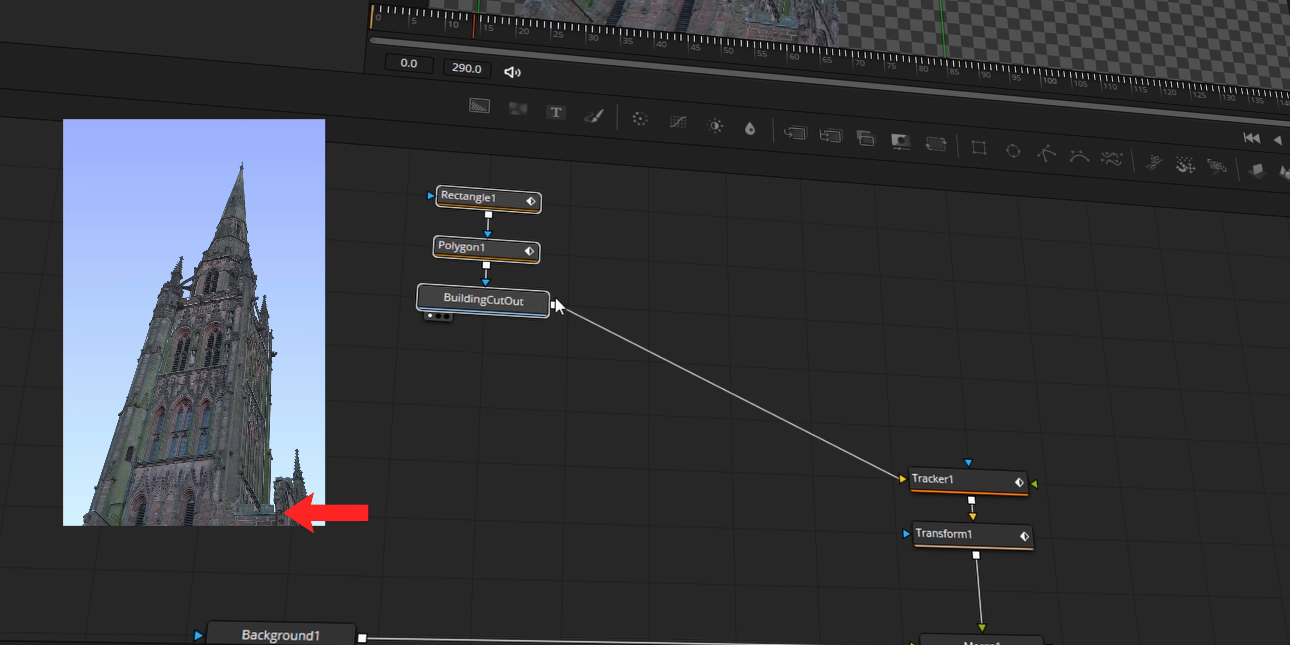
Duplicate the Rectangle1, Polygon1 and BuildingCutOut chain and merge the copy over the original ahead of Tracker1
left_click_drag(584, 204, 492, 354)
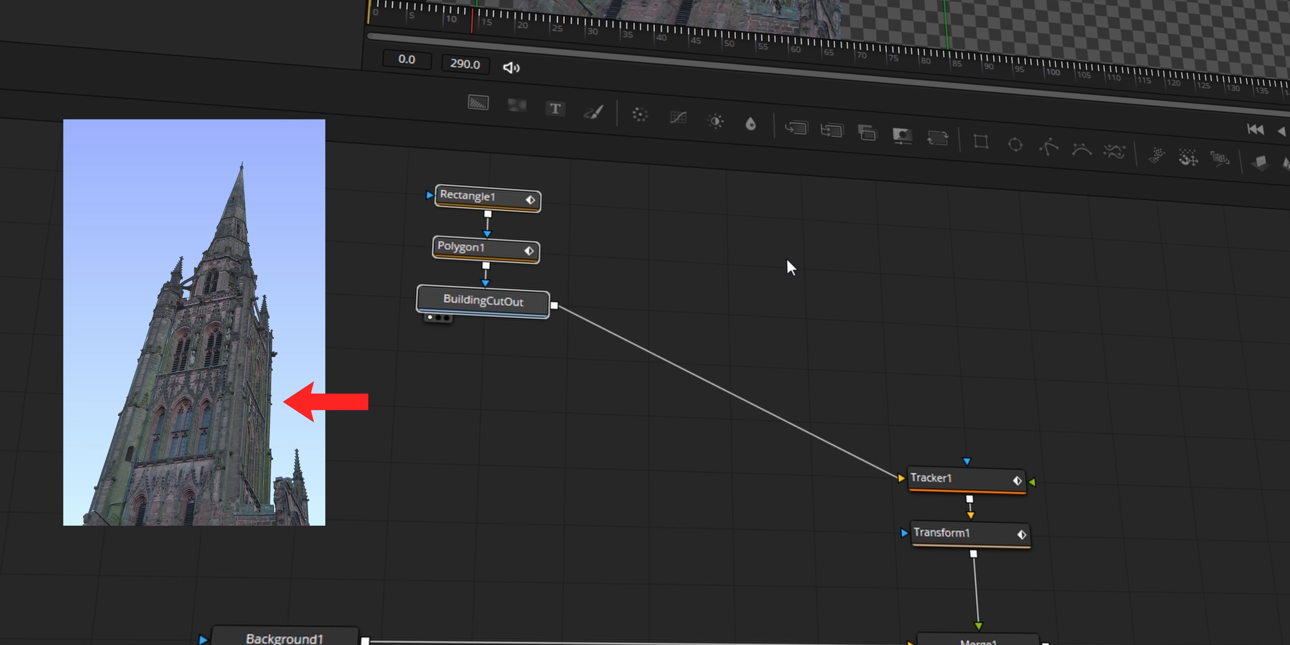
left_click(800, 266)
key("ctrl+v")
left_click_drag(825, 319, 747, 264)
left_click_drag(793, 266, 561, 308)
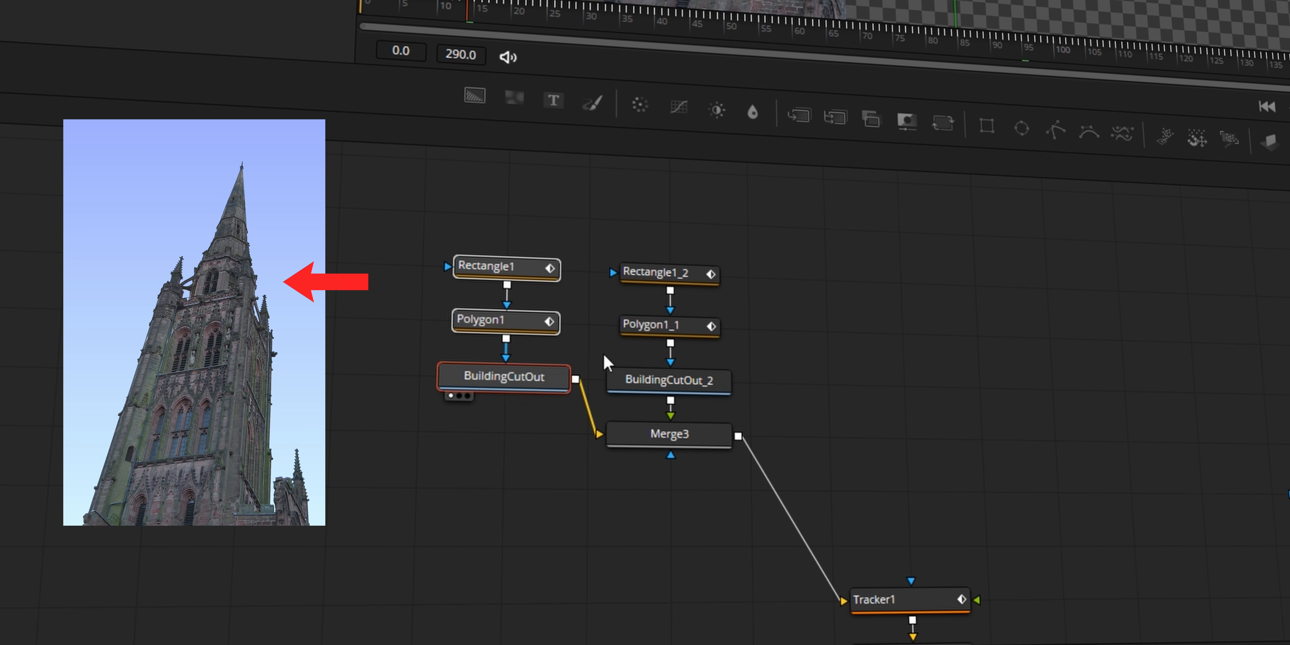
Duplicate the second masked building chain and merge this third copy over the first two ahead of Tracker1
left_click_drag(807, 248, 708, 383)
key("ctrl+c")
key("ctrl+v")
left_click_drag(944, 448, 737, 435)
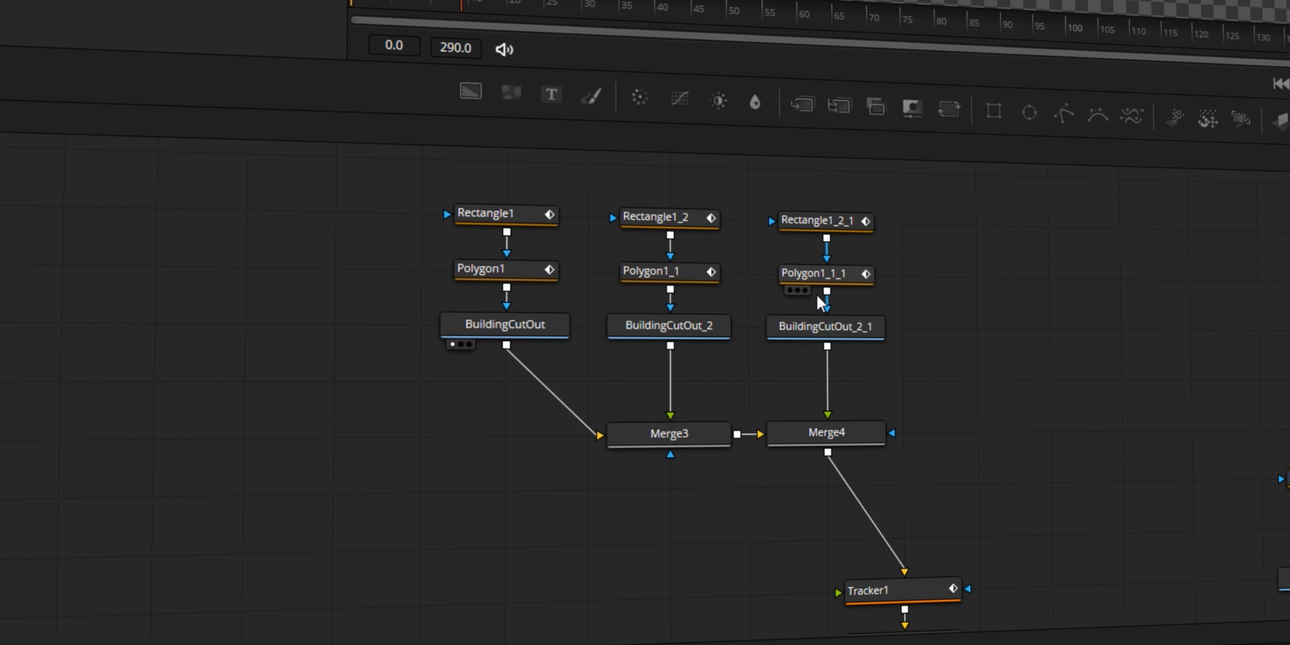
Preview BuildingCutOut_2 and BuildingCutOut_2_1 in the first viewer to check which tower section each copy shows
left_click(670, 271)
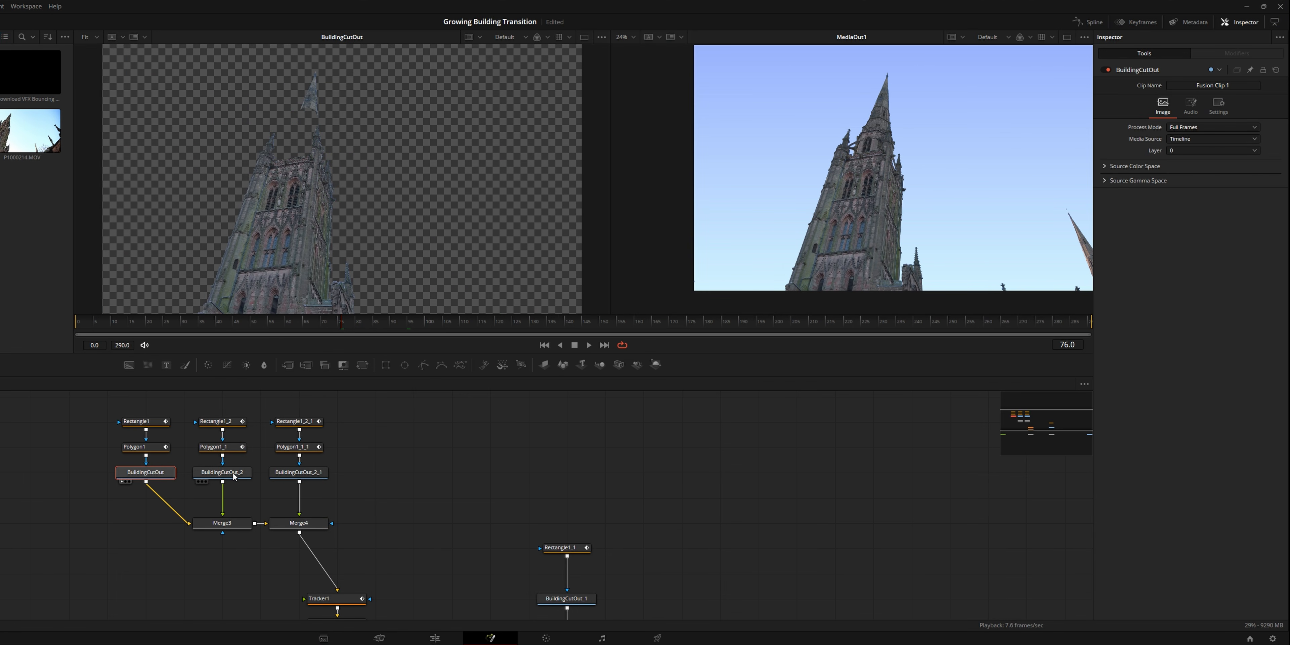
key("1")
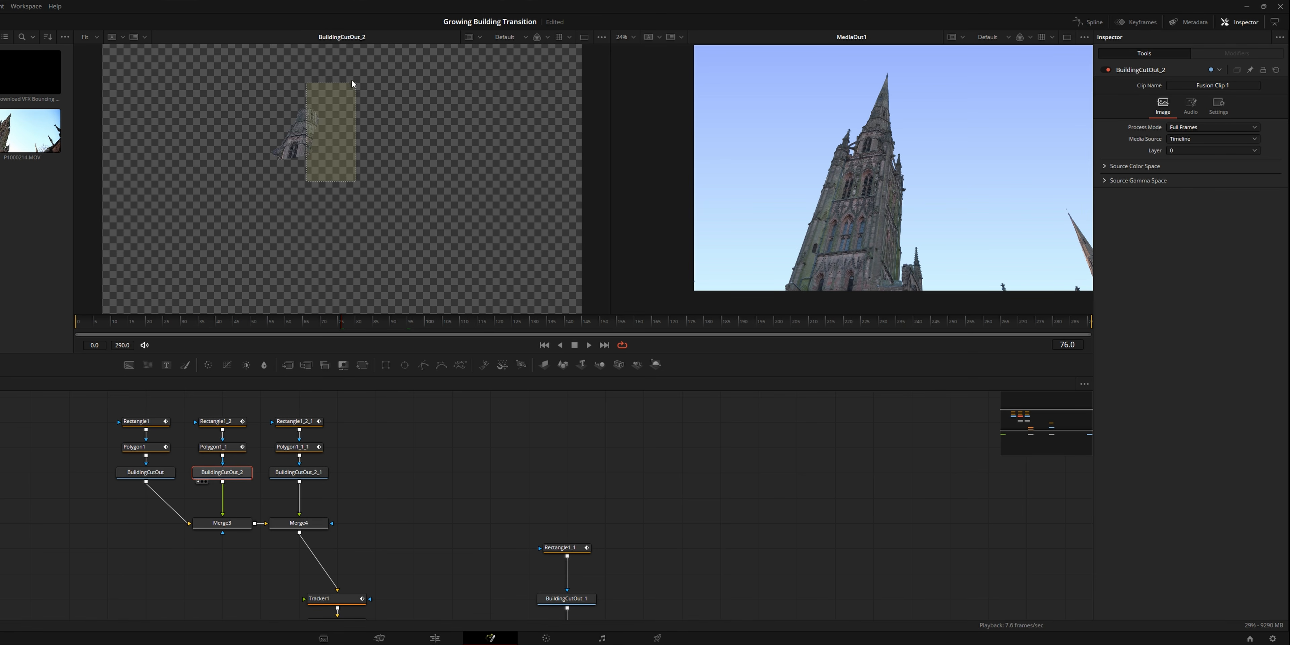
left_click_drag(351, 80, 246, 95)
key("1")
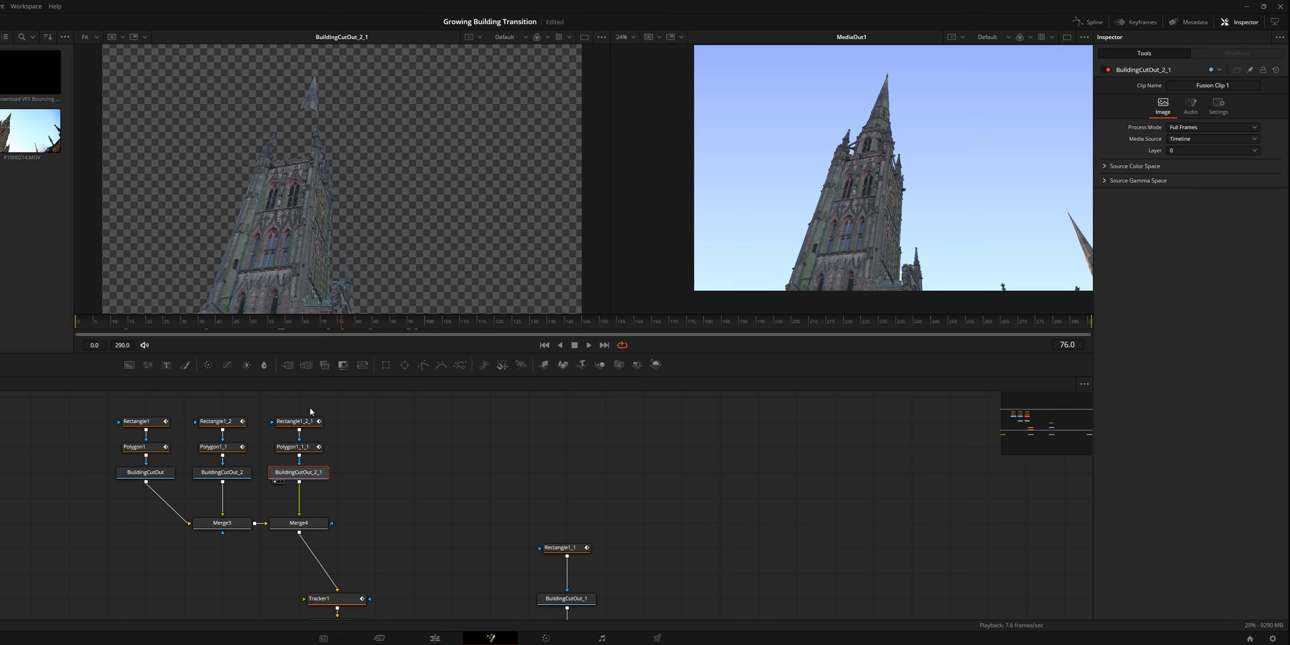
Move BuildingCutOut_2_1 down and insert a Rectangle mask between it and Polygon1_1_1
scroll(325, 157, "up", 2)
scroll(325, 155, "down", 1)
left_click_drag(334, 125, 425, 171)
left_click_drag(314, 472, 313, 498)
left_click(300, 447)
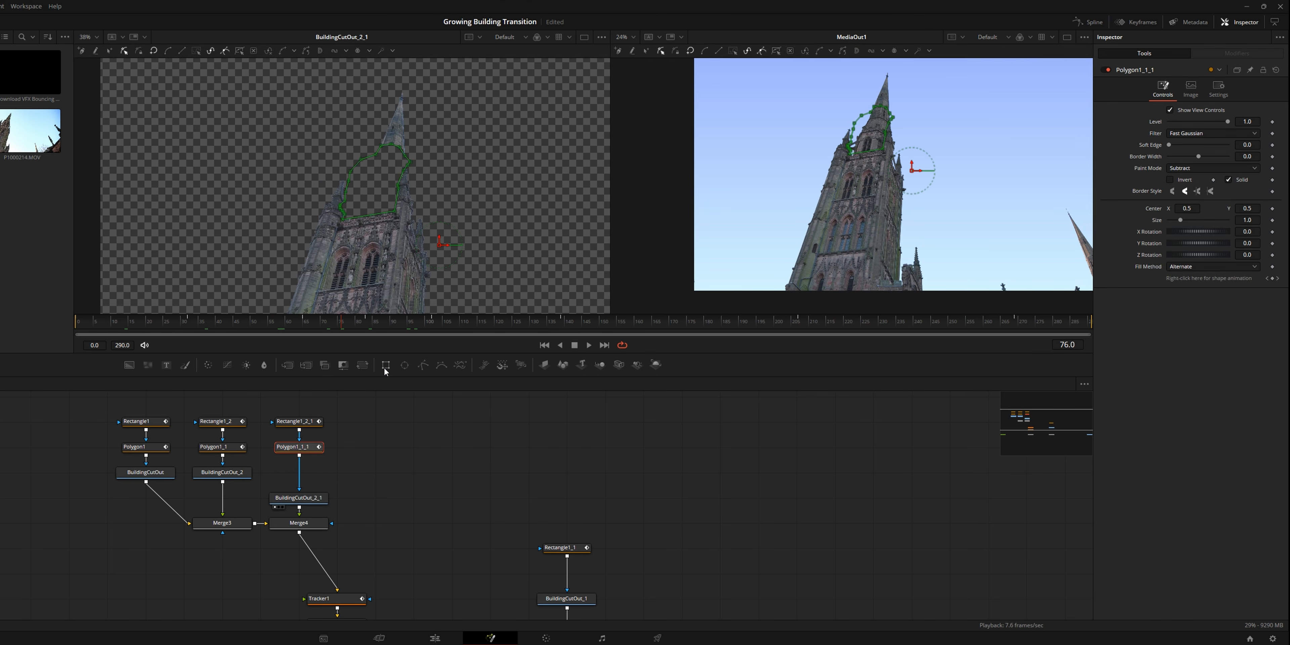
left_click(385, 369)
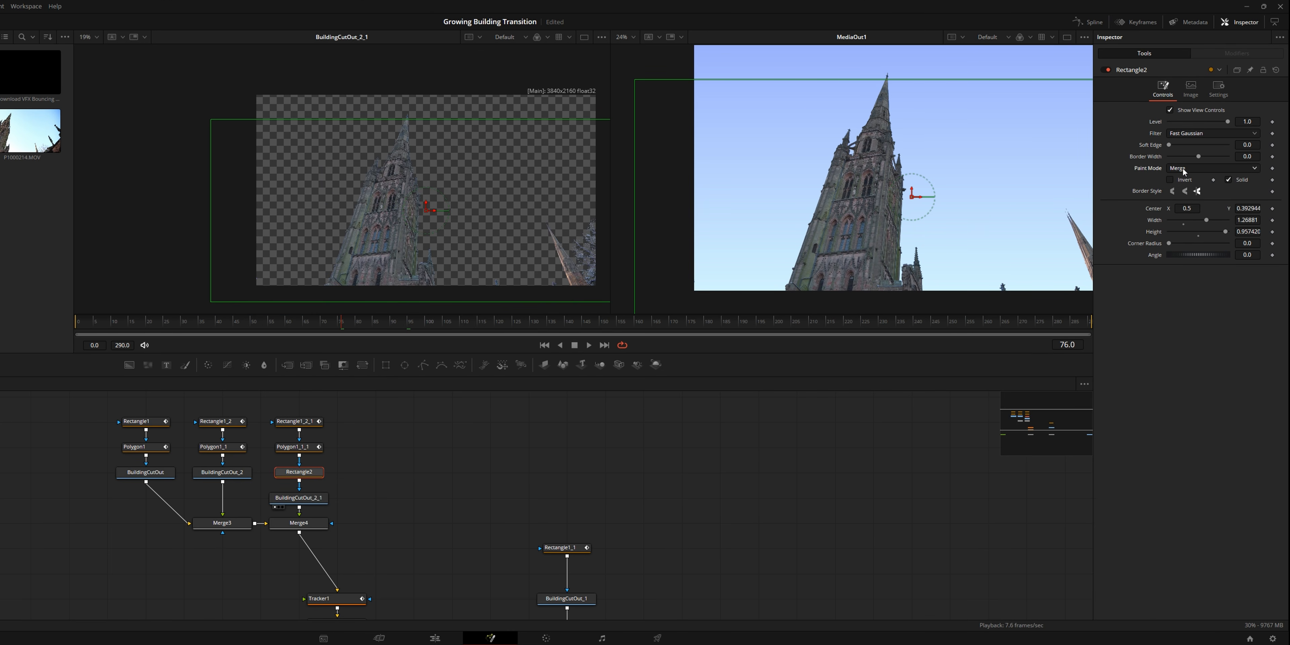
Set the new rectangle mask's Paint Mode to Subtract and lower it to Center Y about 0.223, leaving only the spire
left_click(1183, 168)
left_click(1187, 203)
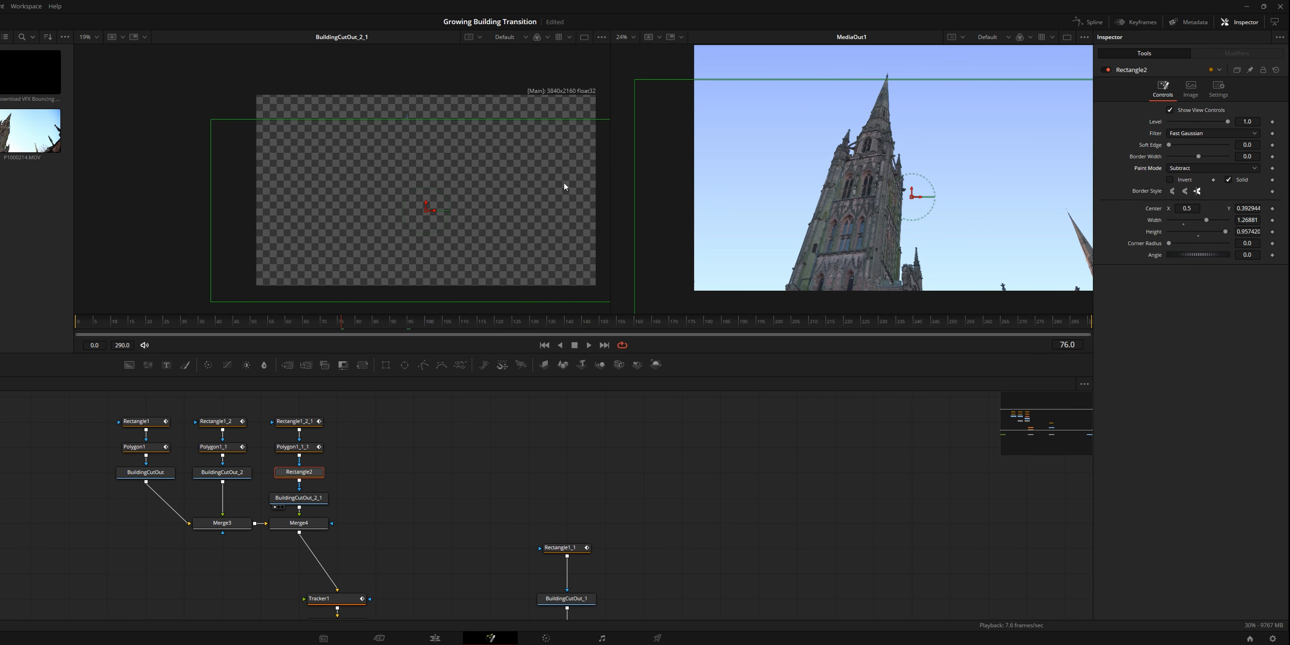
left_click_drag(426, 209, 426, 241)
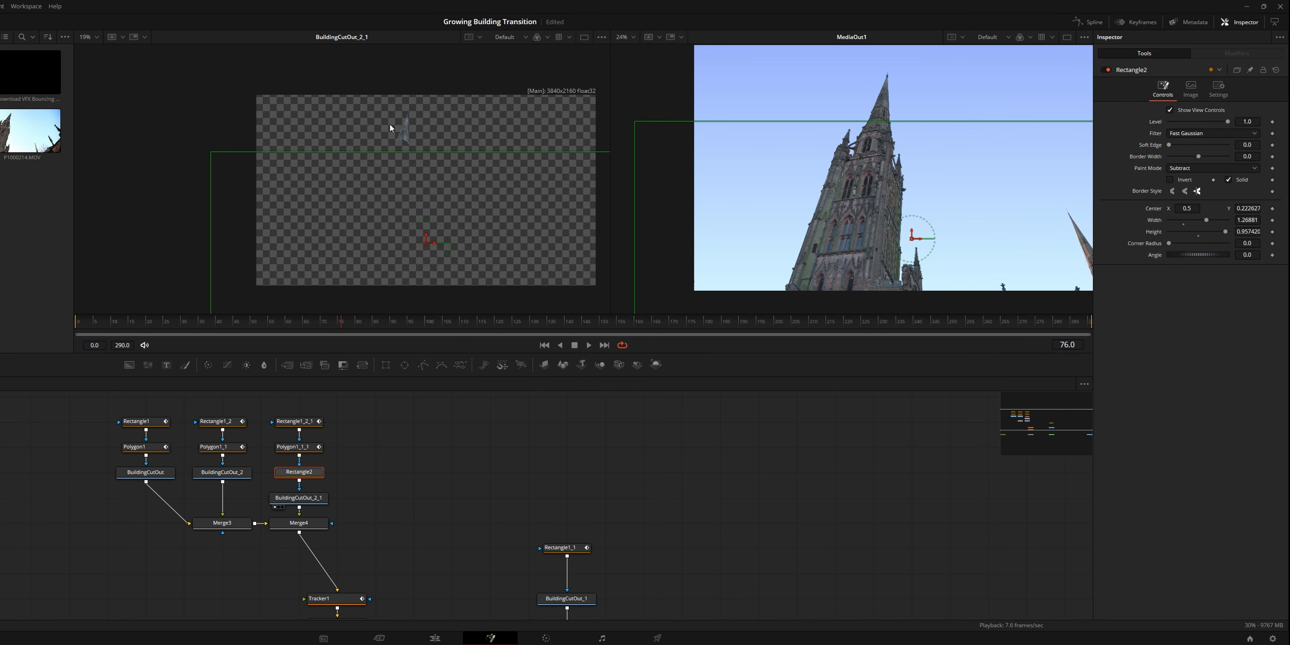
scroll(391, 127, "up", 5)
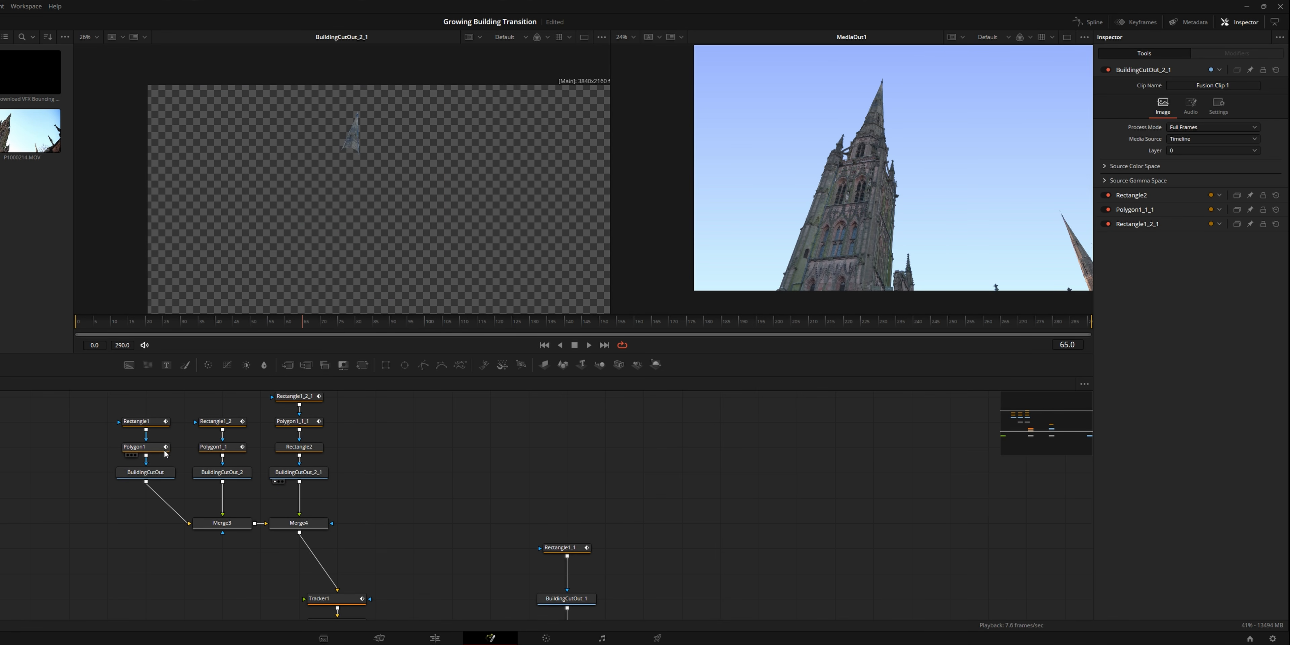
Group Rectangle1, Polygon1 and BuildingCutOut, and rename the group as Bottem
left_click(169, 475)
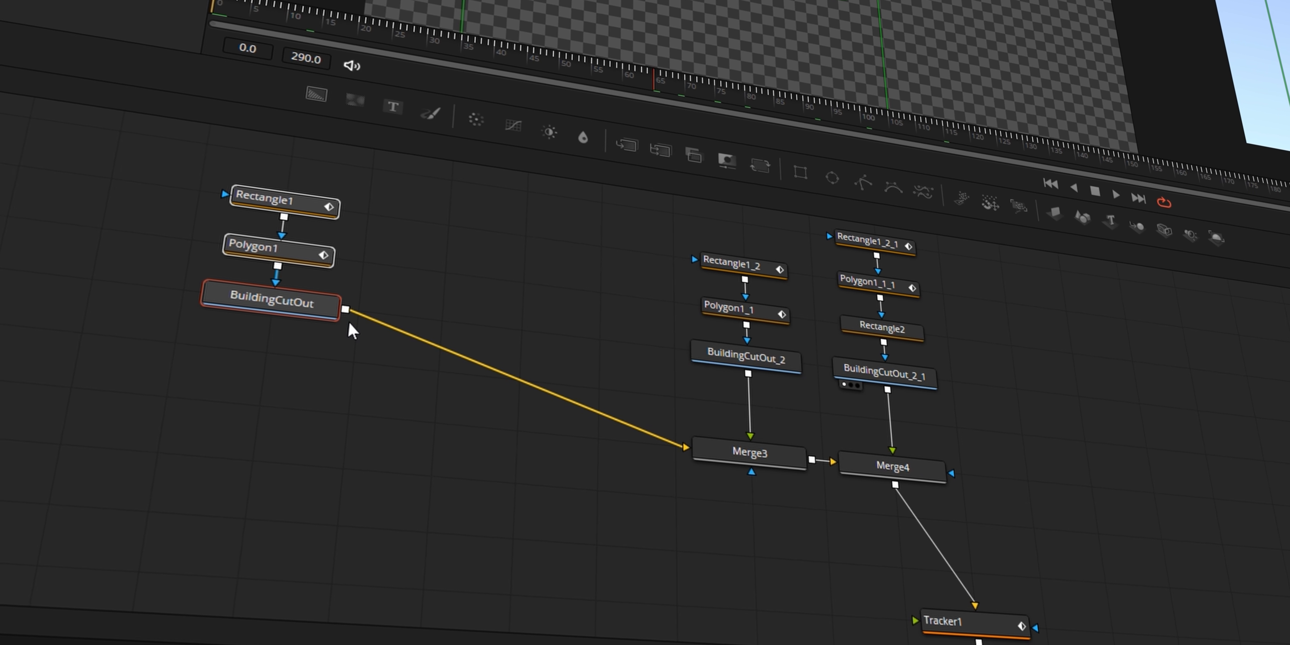
key("ctrl+g")
left_click_drag(325, 192, 295, 300)
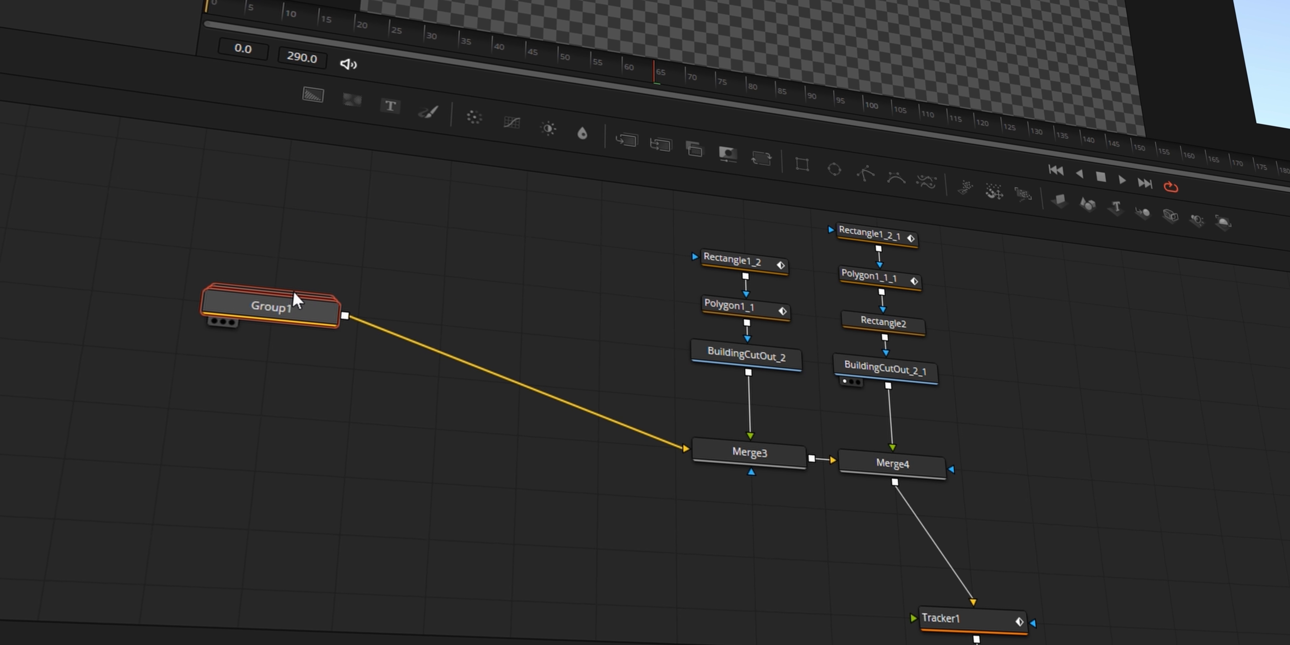
key("F2")
type("Botte")
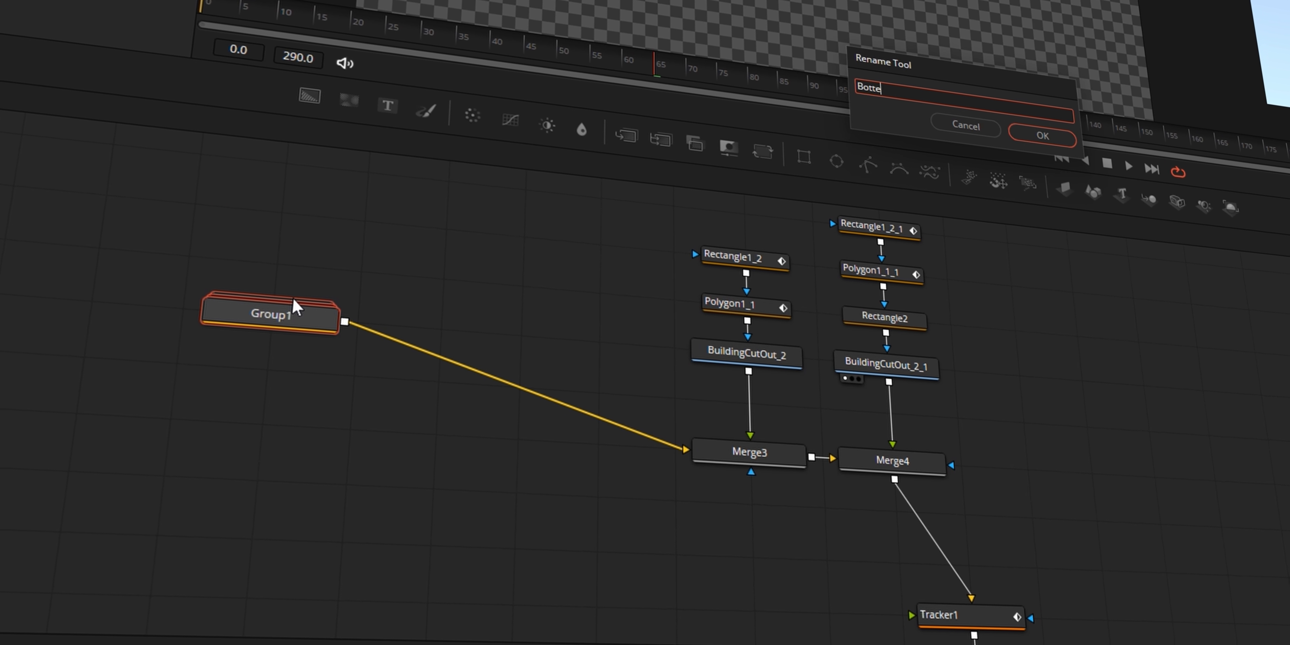
type("m")
key("Return")
Group Rectangle1_2, Polygon1_1 and BuildingCutOut_2, and rename the group as Middle
left_click_drag(681, 236, 763, 370)
key("ctrl+g")
key("F2")
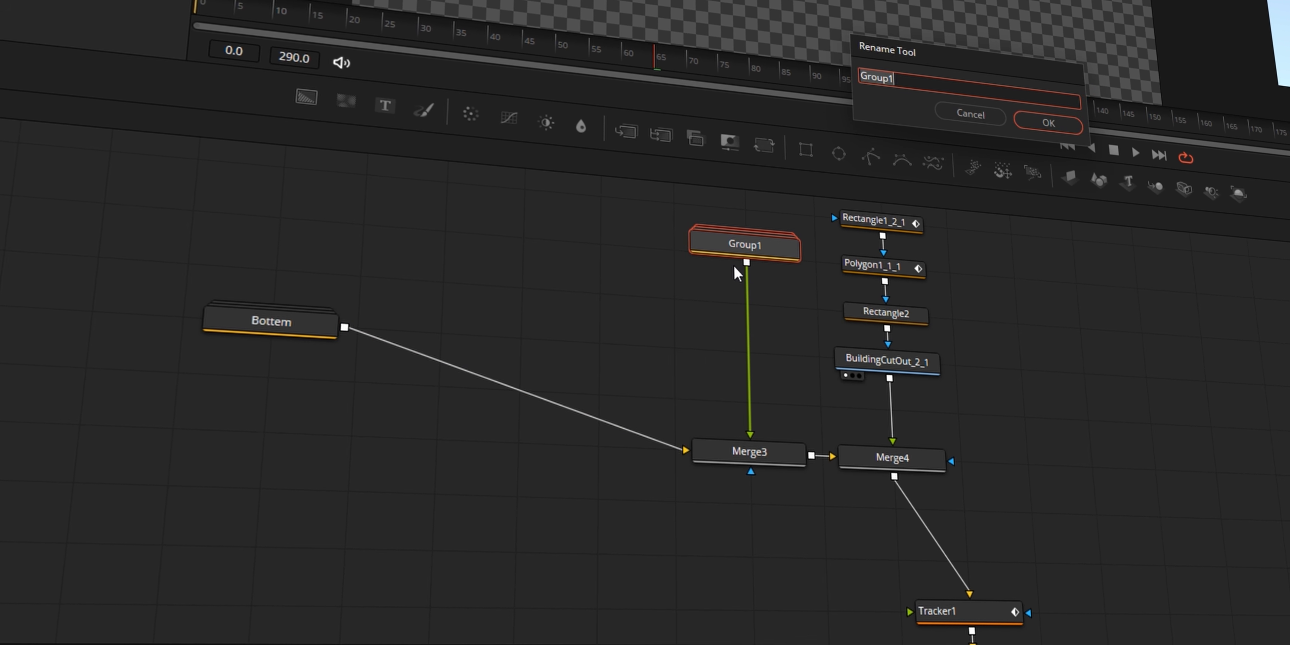
type("Middle")
key("Return")
Group the third chain from Rectangle1_2_1 to BuildingCutOut_2_1, and rename the group as Top
left_click_drag(822, 203, 982, 388)
key("ctrl+g")
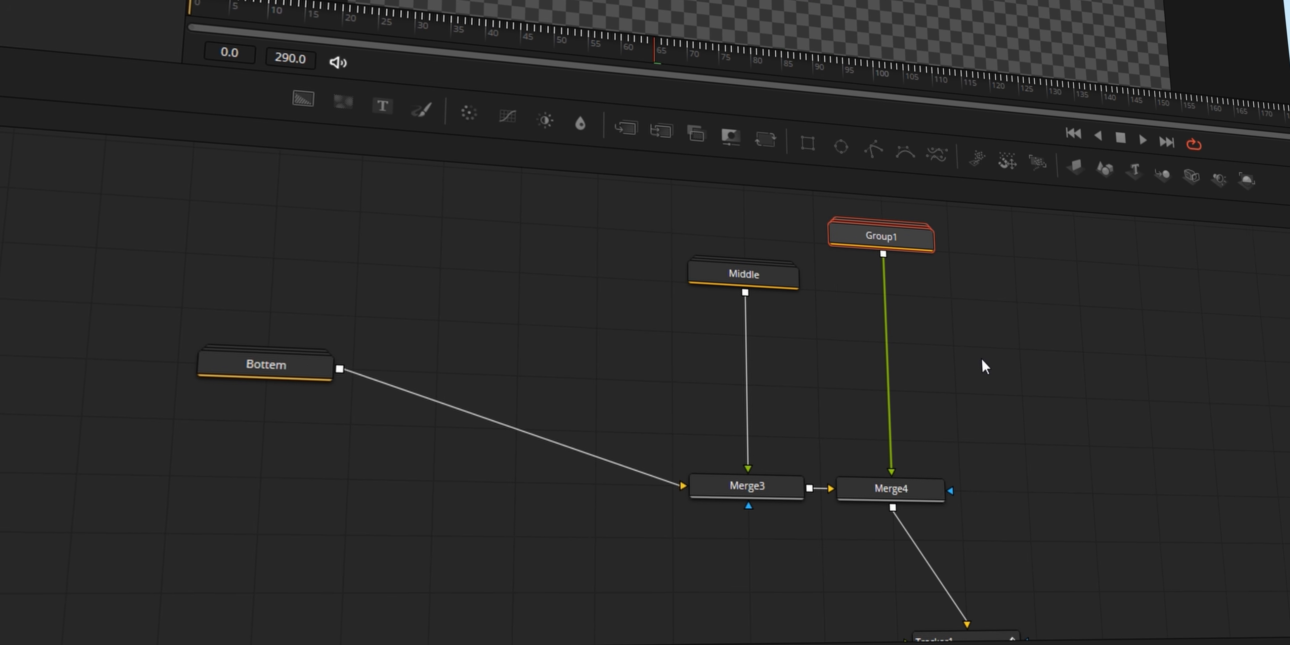
key("F2")
type("T")
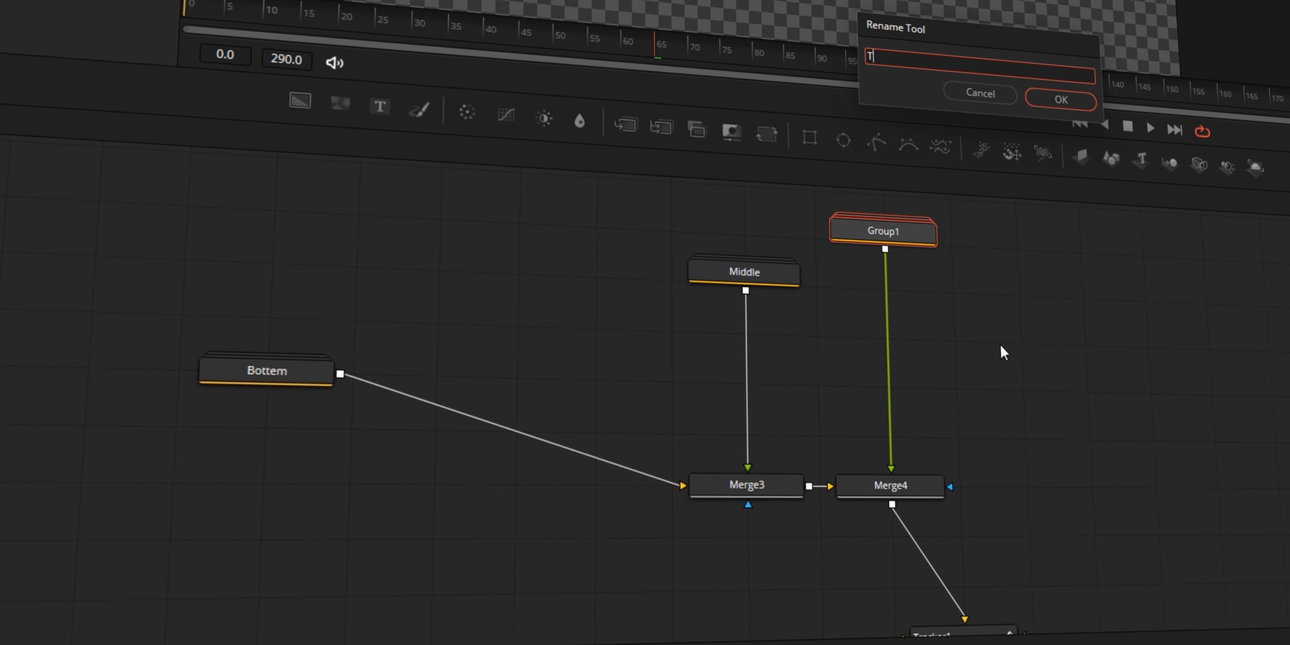
type("op")
key("Return")
Examine the mask nodes inside the Bottem and Top groups, and preview the tower sections of the Middle and Top groups
left_click_drag(267, 371, 458, 161)
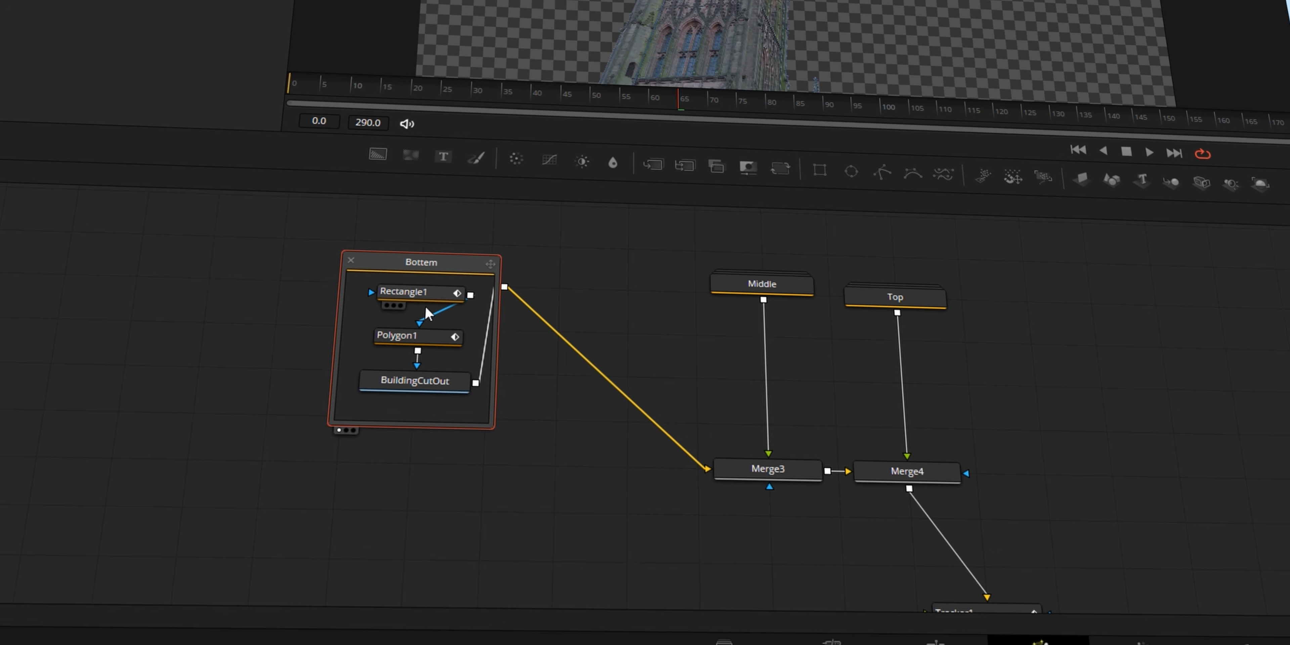
left_click(424, 292)
double_click(890, 292)
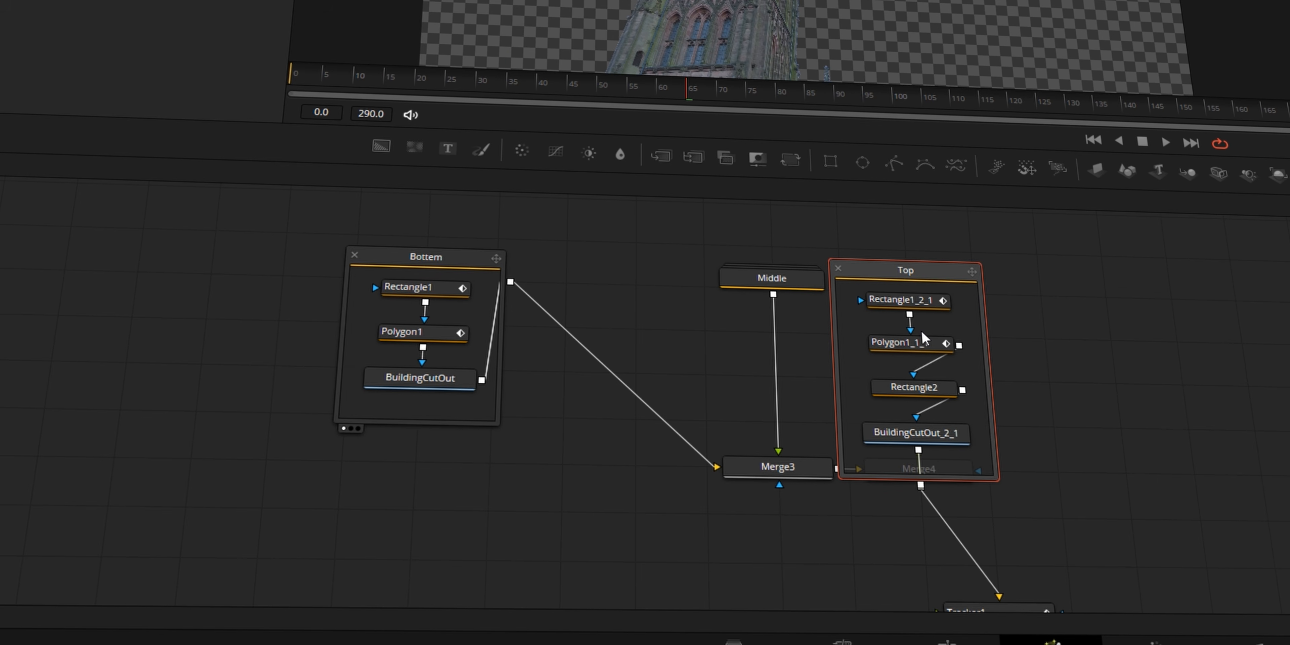
left_click(917, 391)
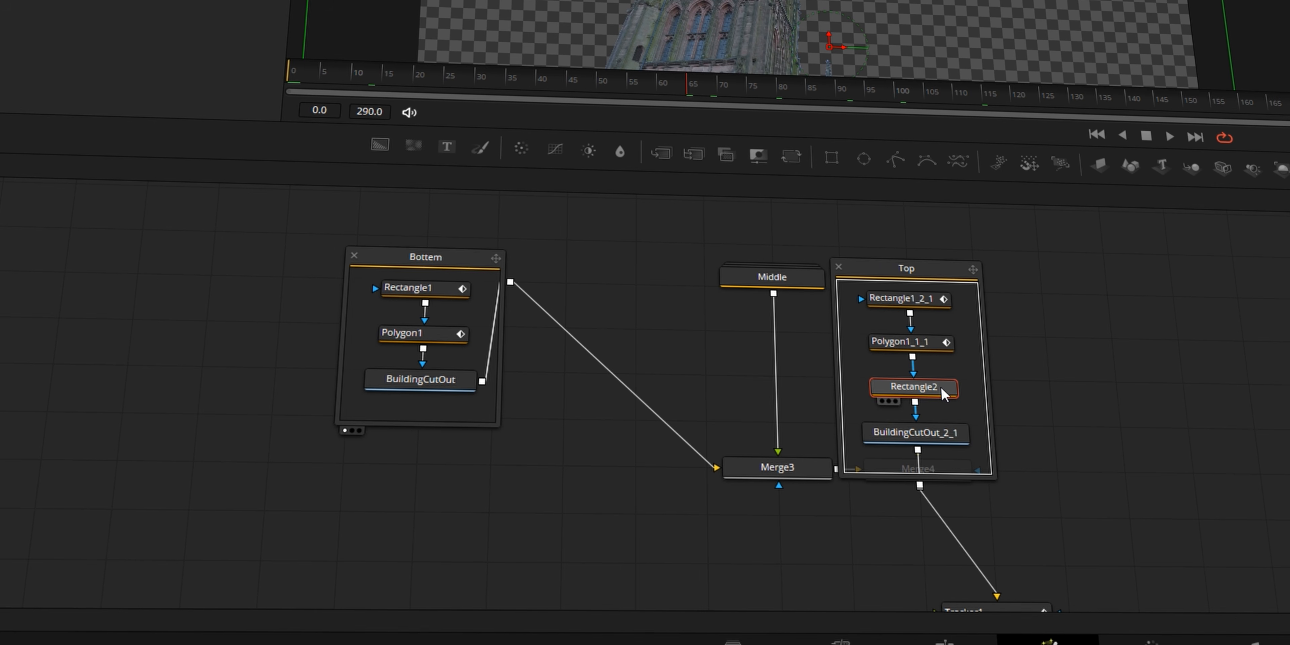
left_click(419, 334)
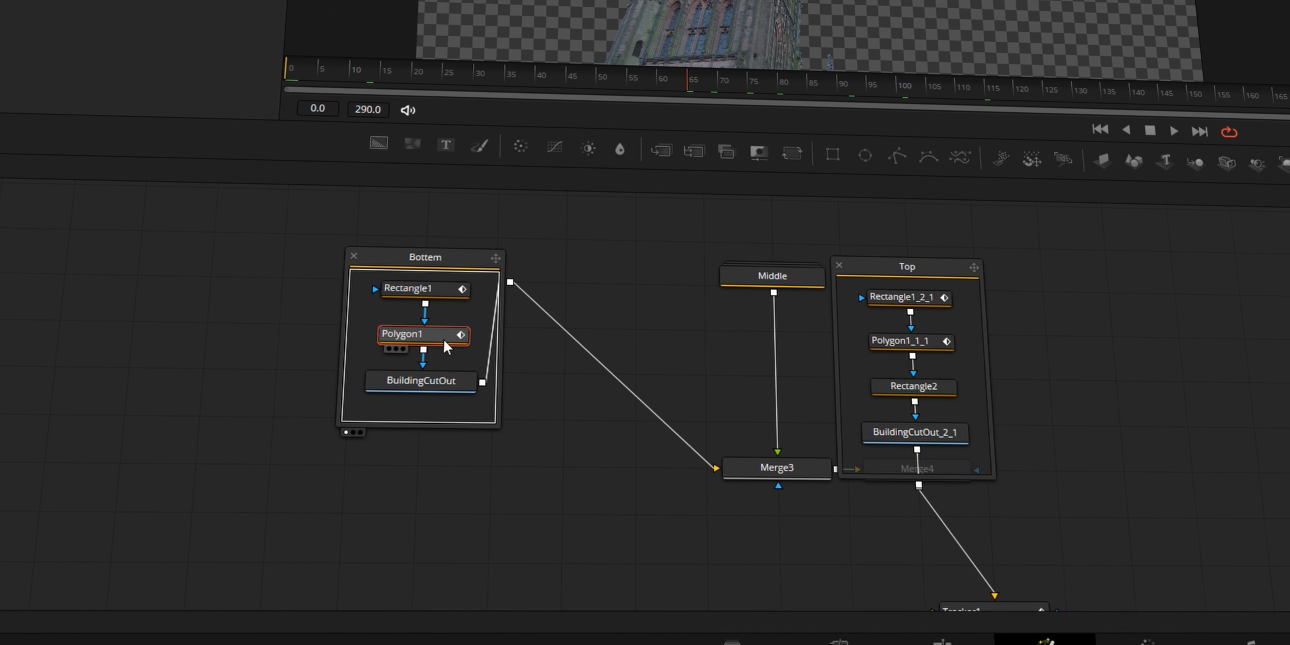
key("ctrl+v")
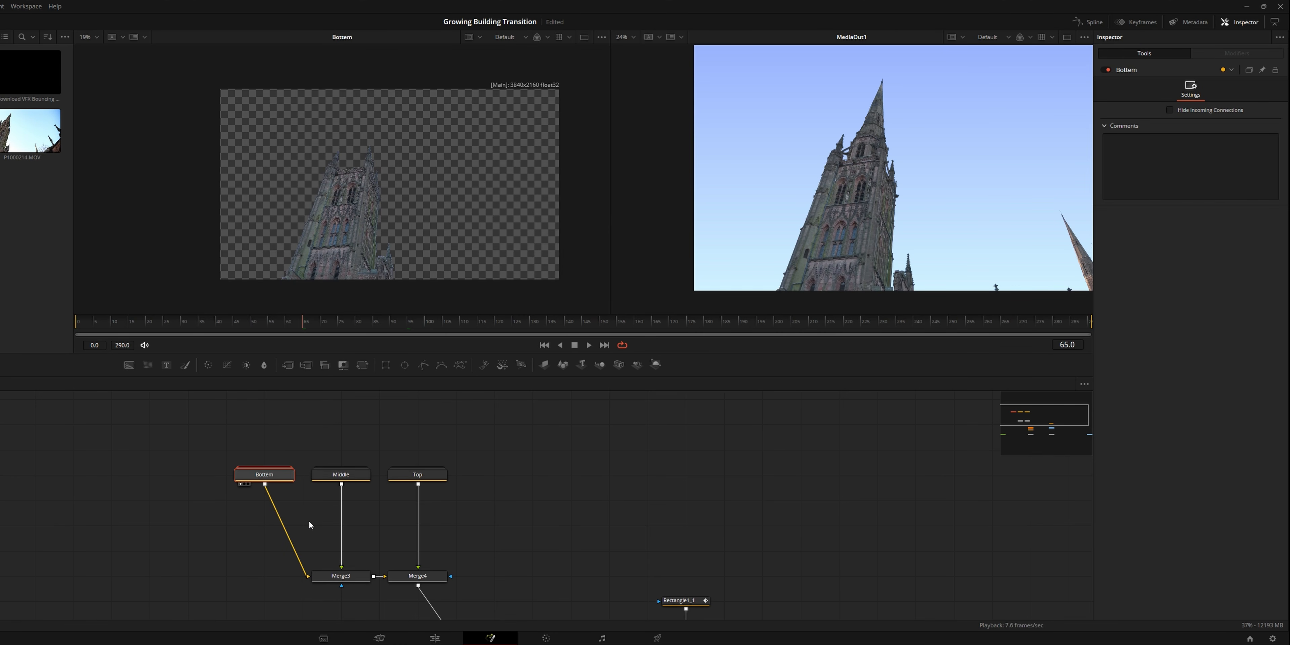
left_click(334, 477)
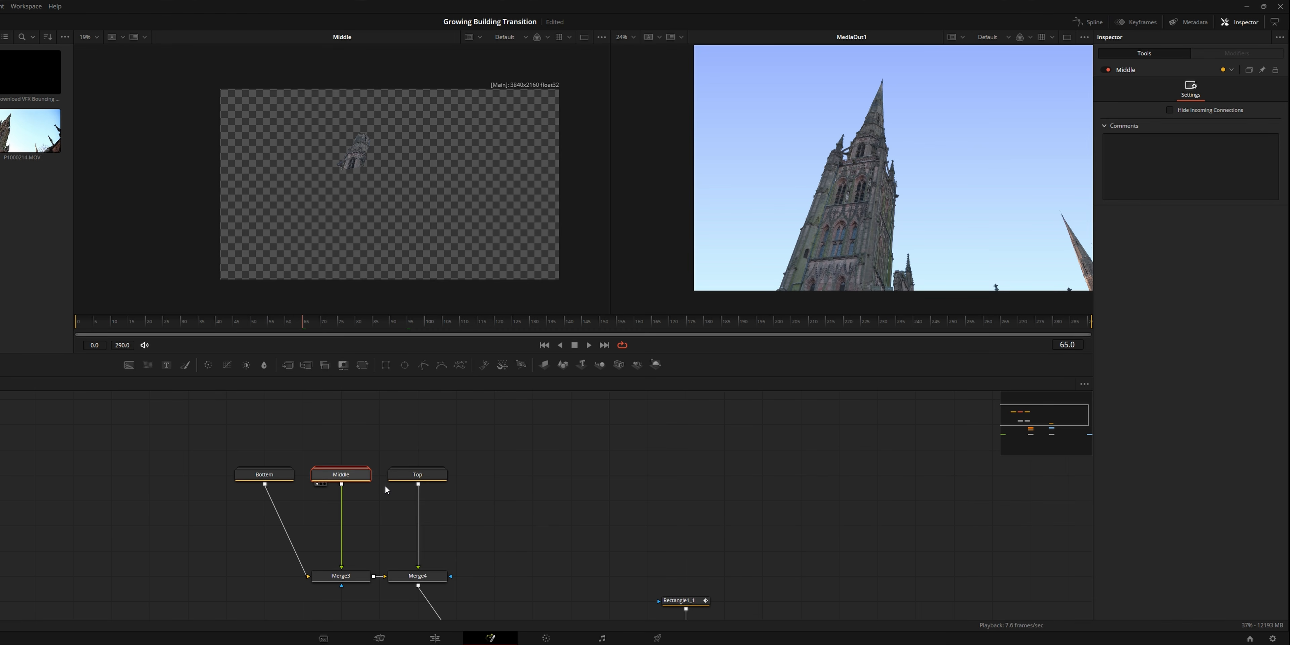
left_click(417, 476)
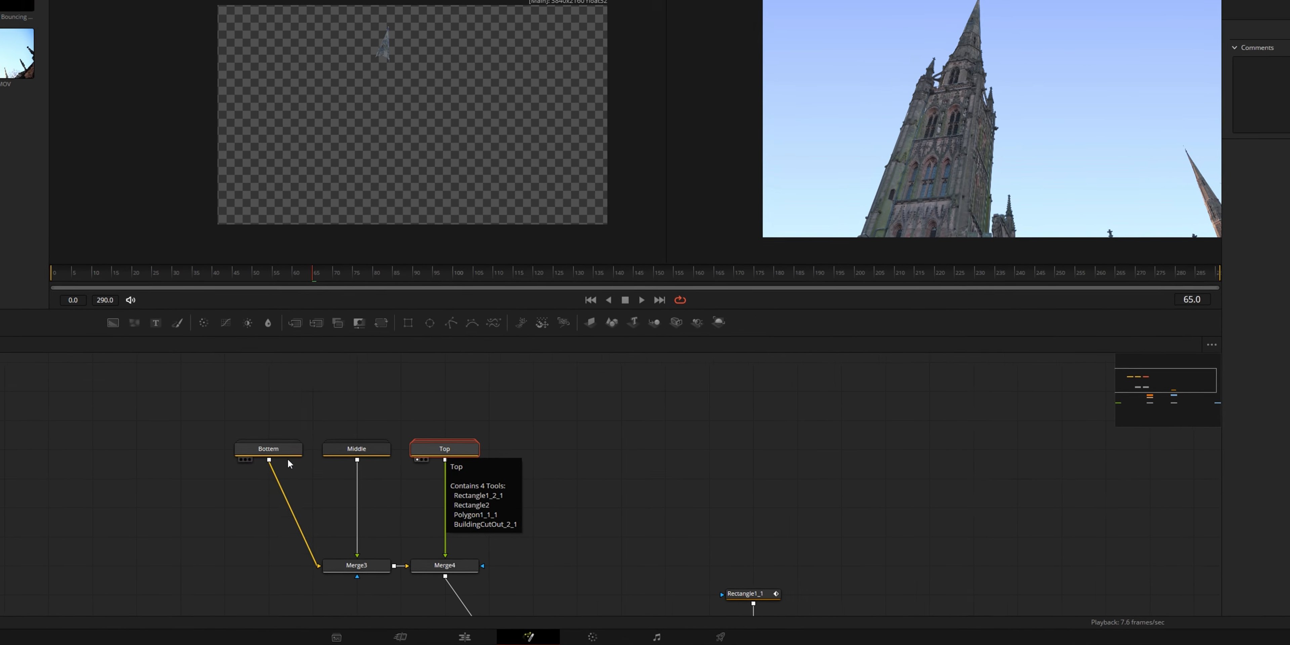
Examine the tower's Transform1 rise from frame 10 to frame 30
scroll(465, 461, "down", 5)
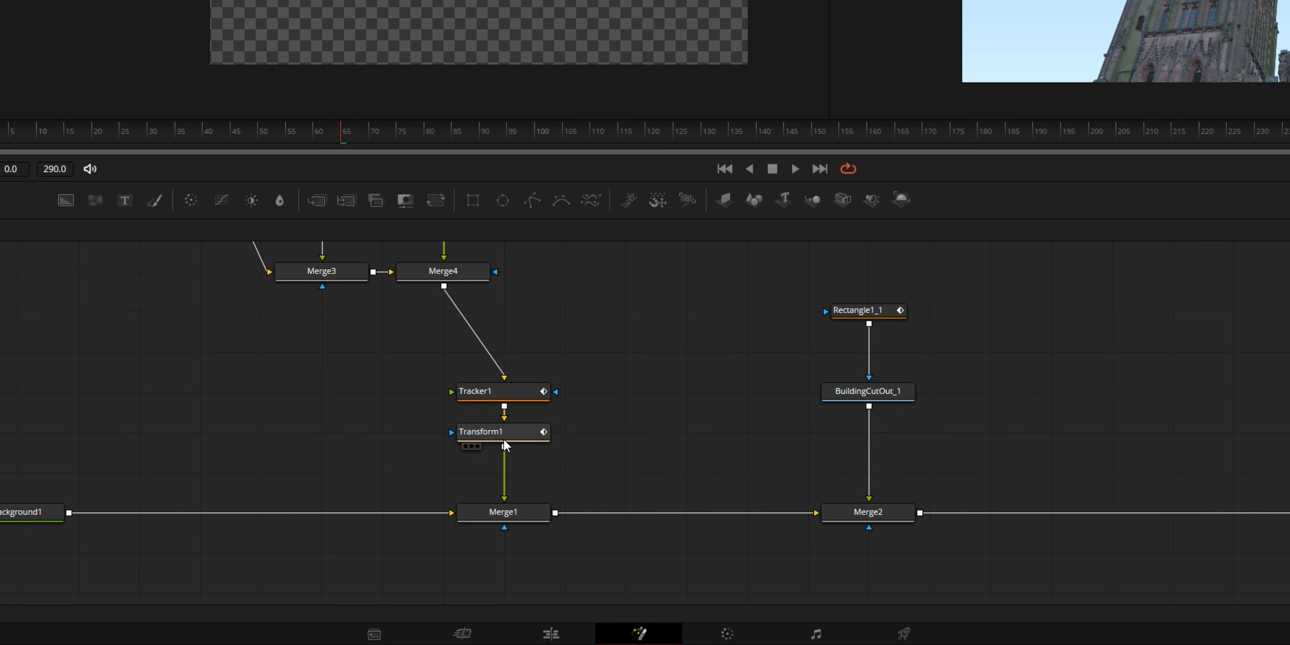
left_click(504, 440)
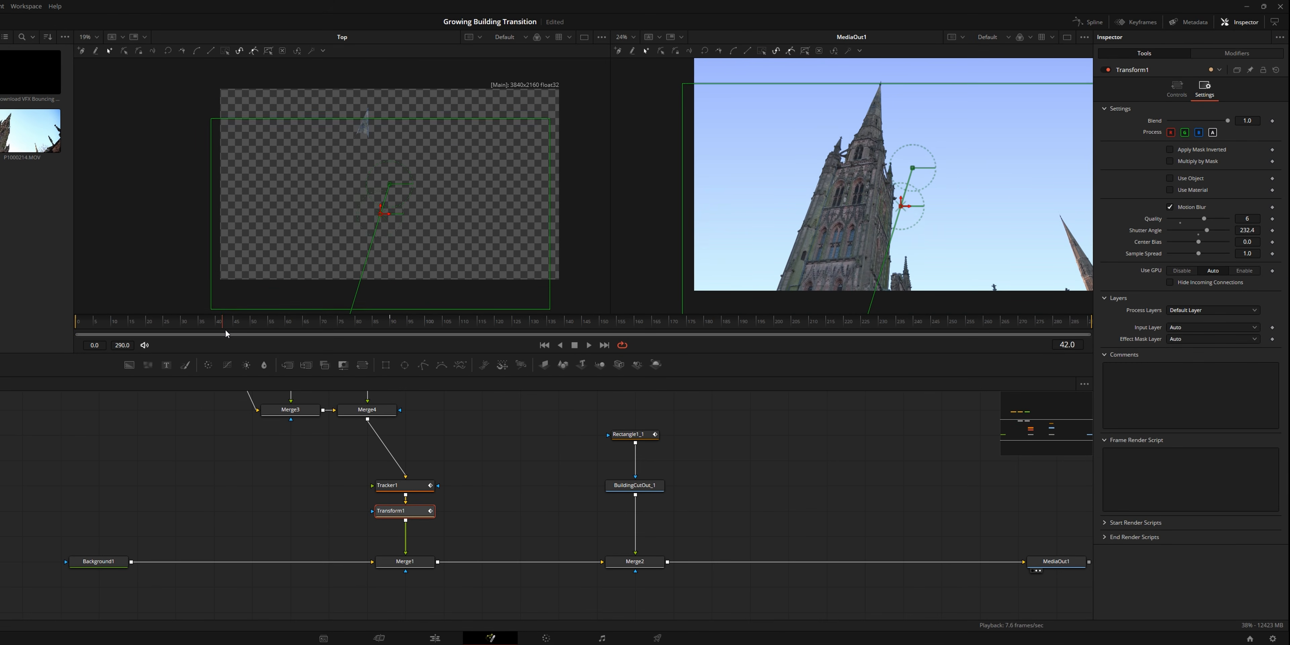
left_click_drag(225, 330, 121, 338)
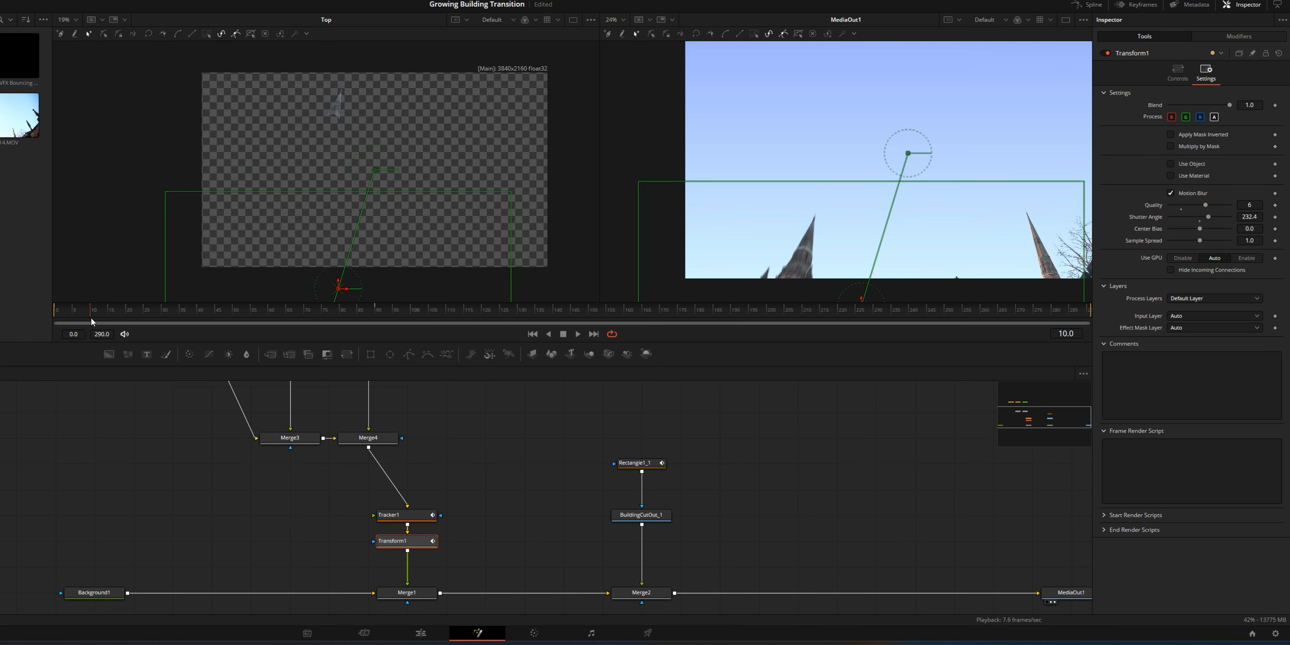
left_click_drag(126, 322, 164, 319)
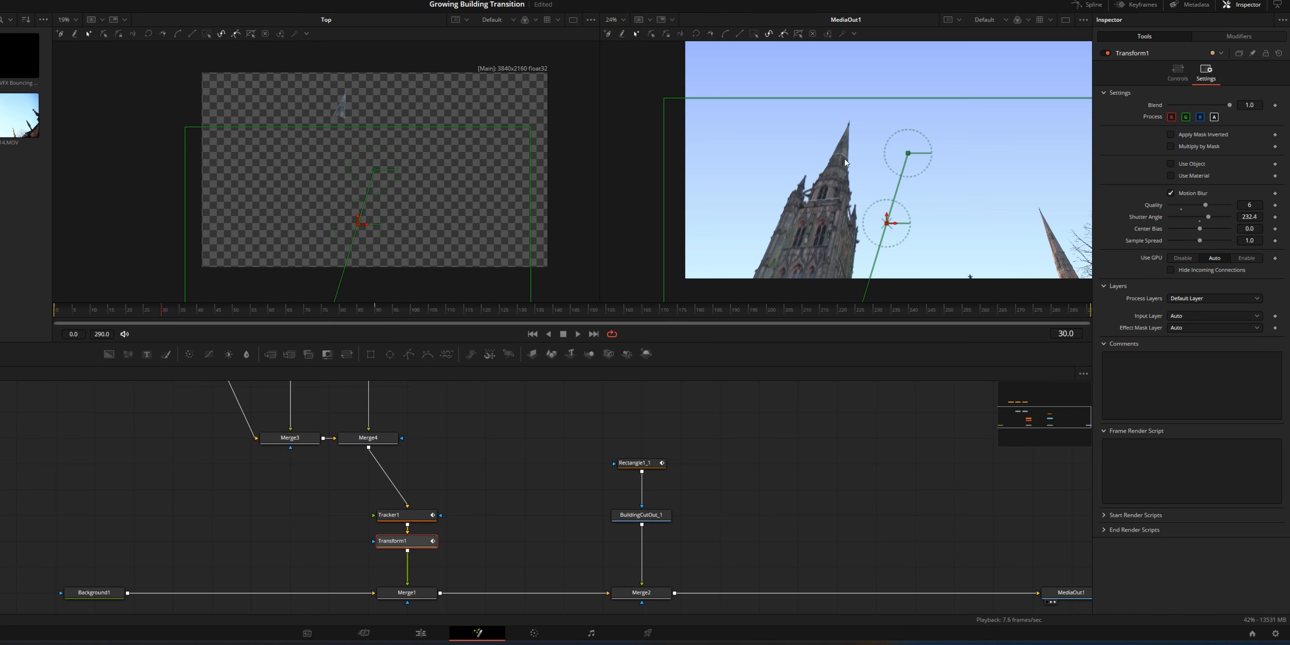
Insert a Transform node between the Middle group and Merge3, and keyframe its Center at frame 30
left_click_drag(310, 396, 356, 497)
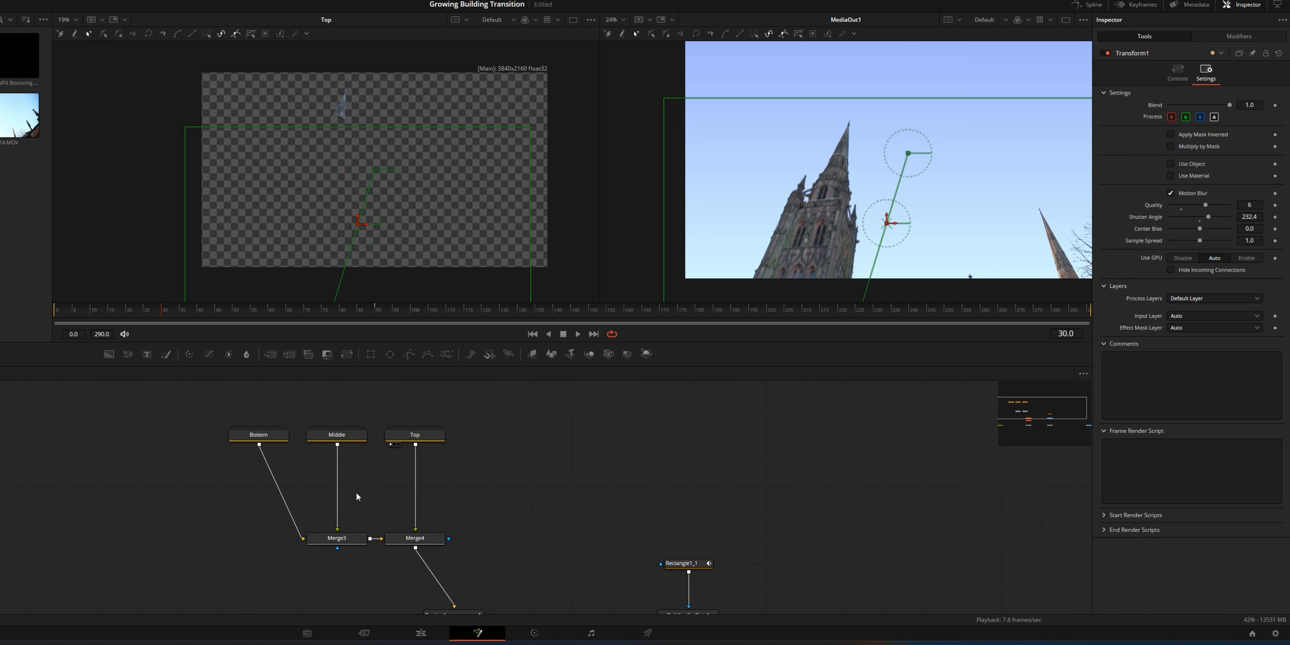
left_click(343, 437)
left_click(347, 354)
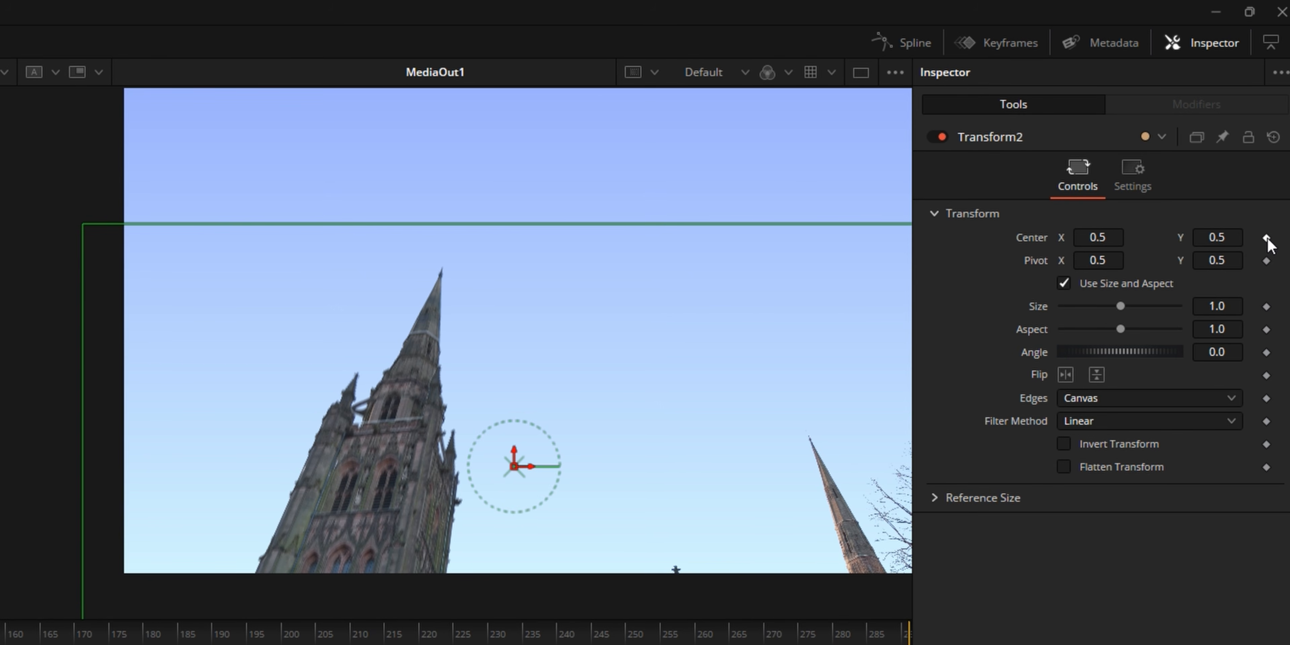
left_click(1275, 106)
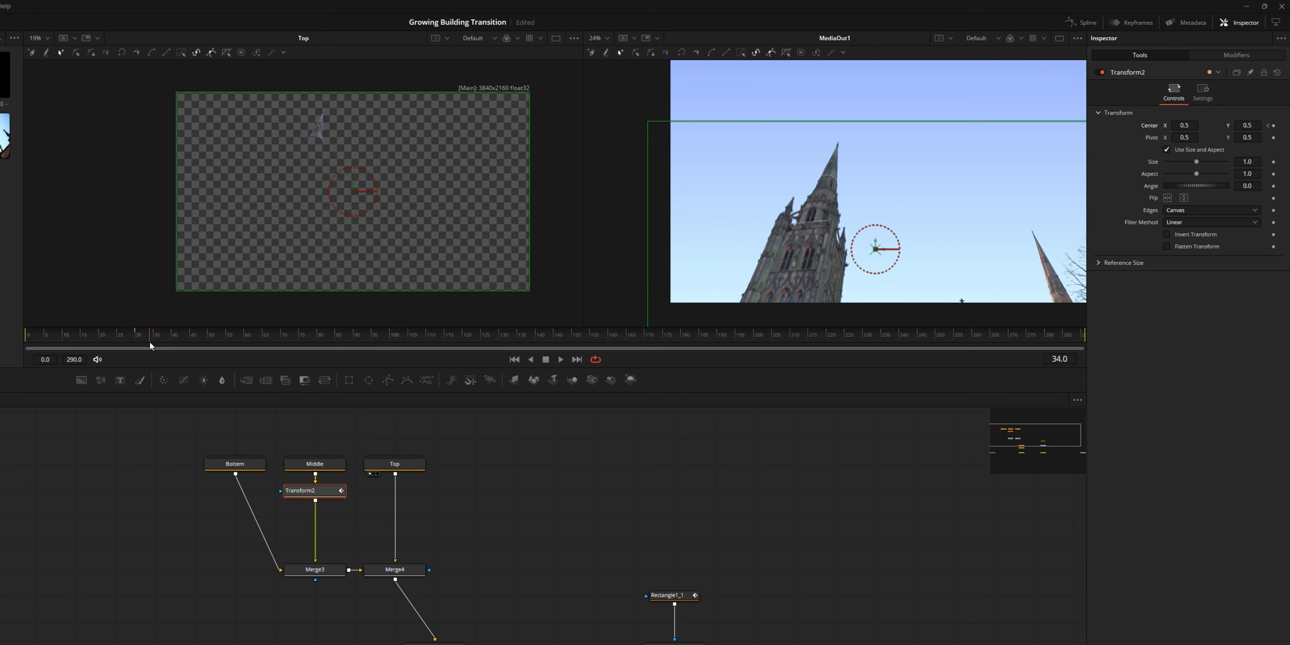
Add a Center keyframe to Transform2 at frame 70, and set its Center Y at frame 30 to 0.354
left_click_drag(149, 341, 284, 339)
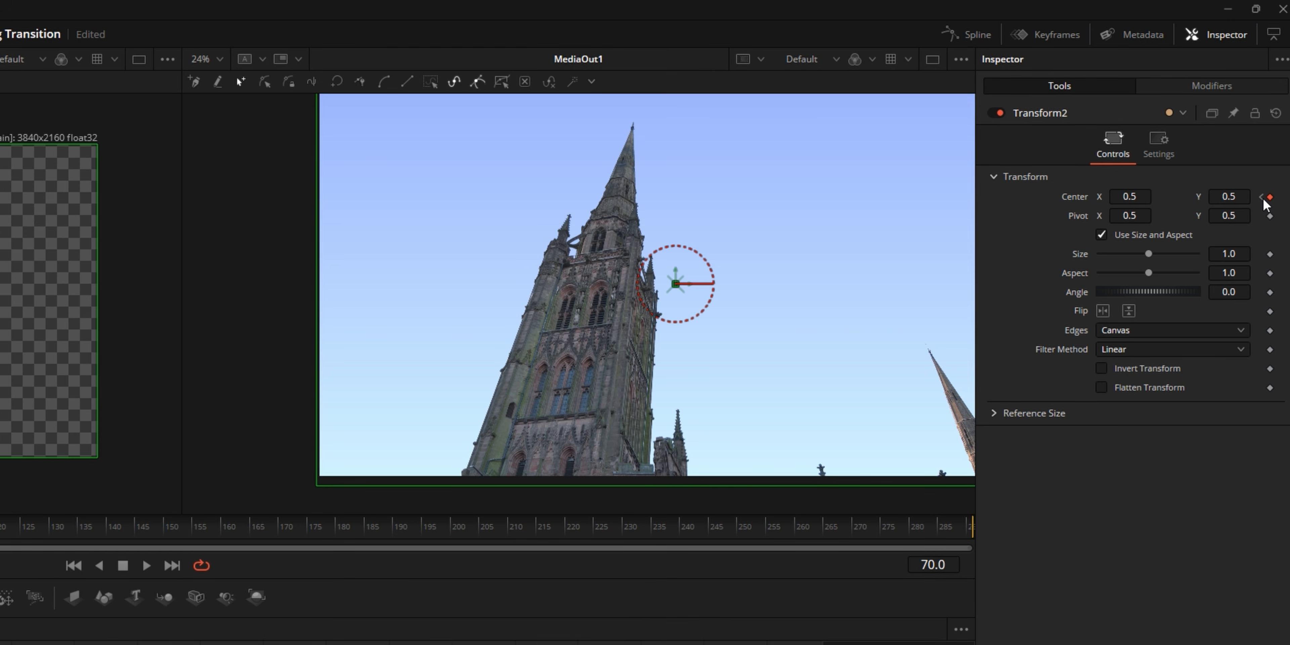
left_click(1273, 126)
left_click(1262, 197)
left_click_drag(1227, 195, 1153, 196)
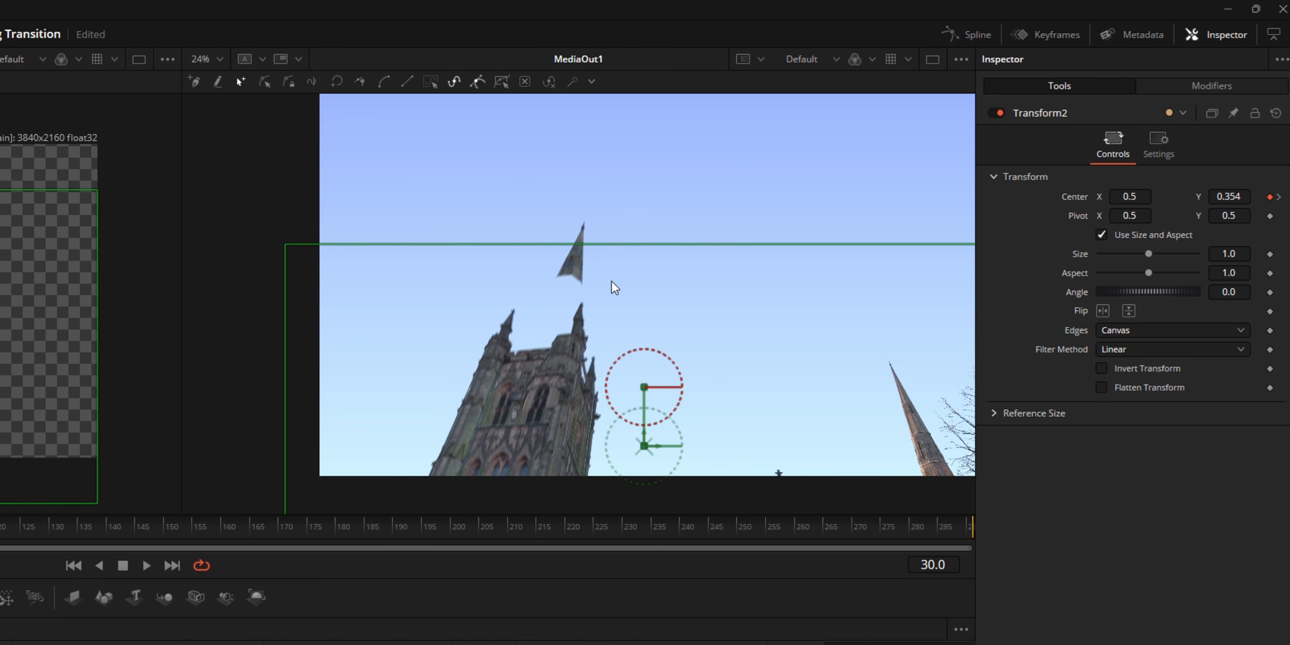
left_click_drag(613, 288, 594, 166)
left_click_drag(624, 324, 586, 357)
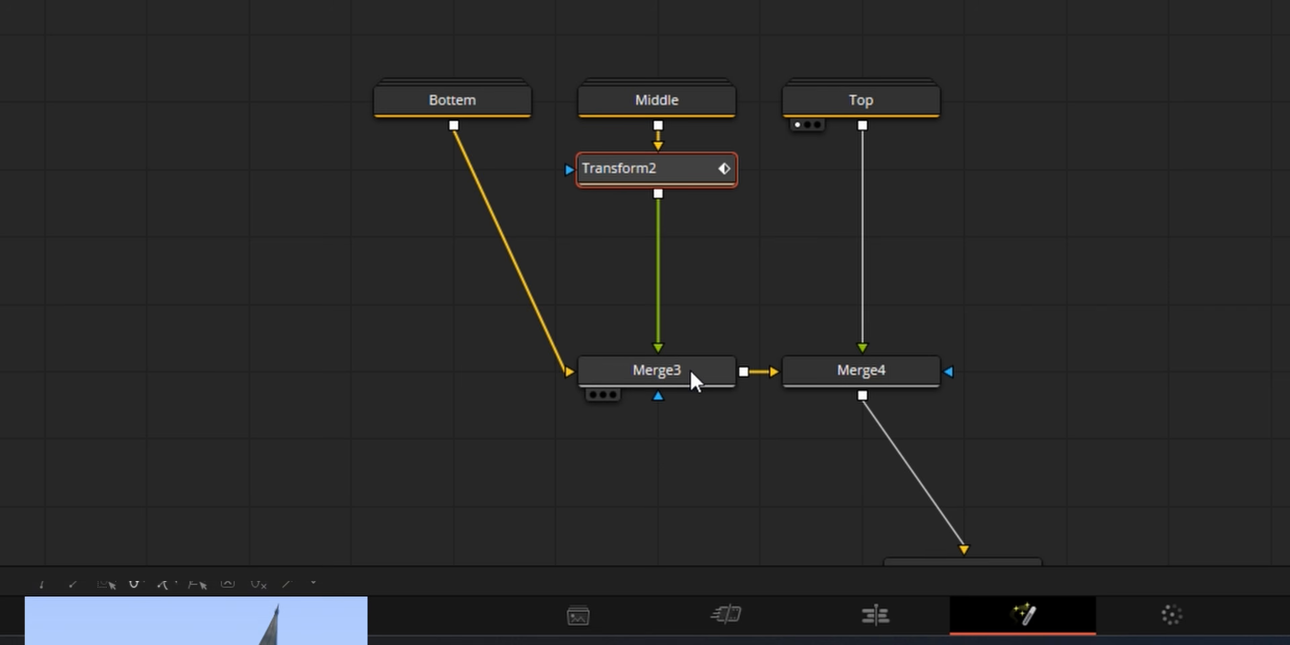
left_click(729, 380)
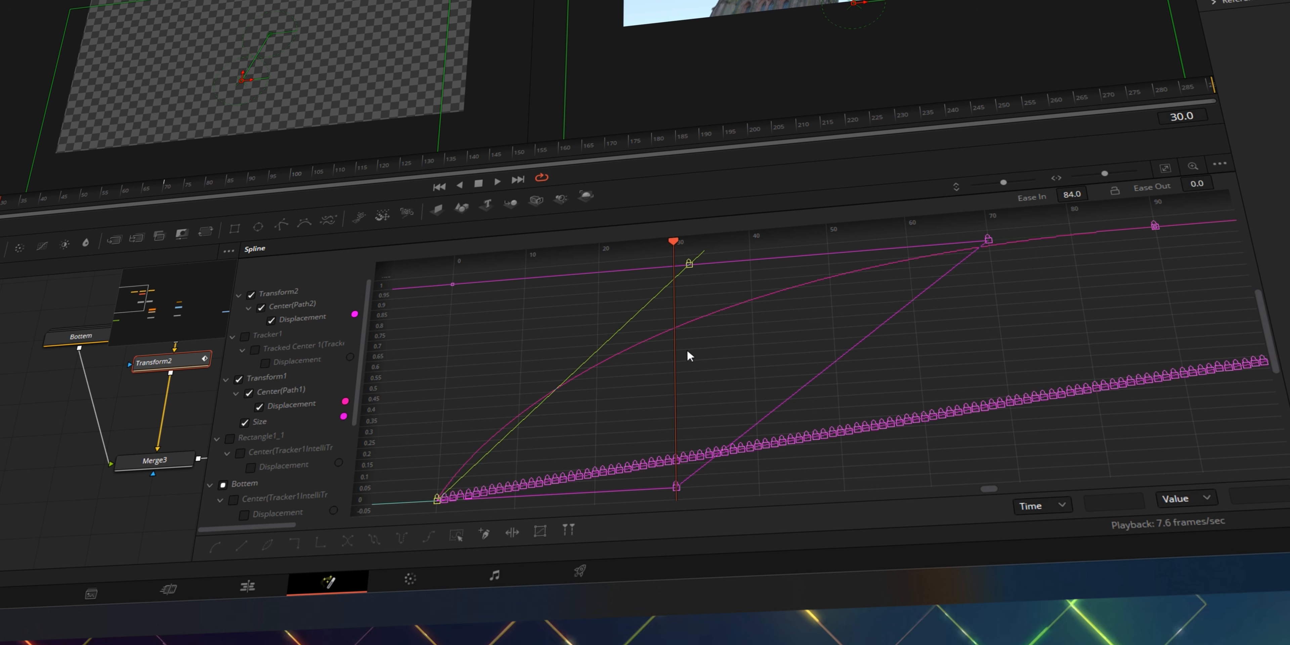
Show only Transform2 in the Spline editor and ease its displacement curve between the keyframes at frames 30 and 70
scroll(686, 350, "down", 3)
left_click(1221, 165)
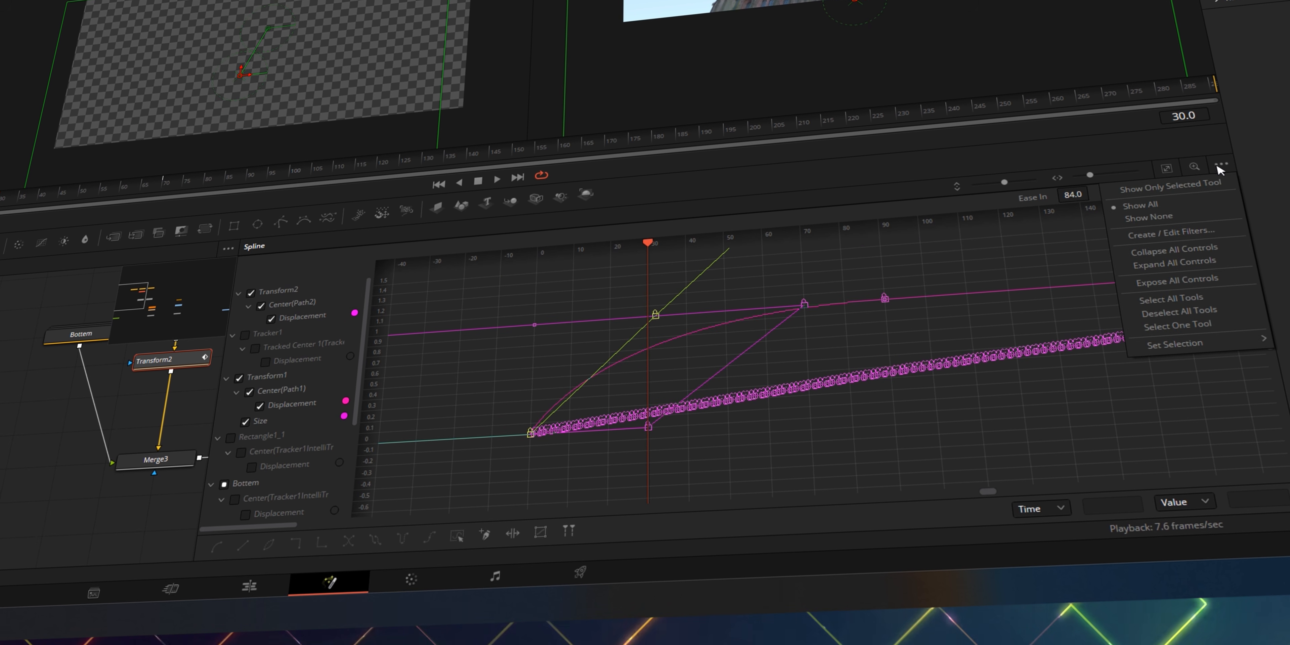
left_click(1196, 187)
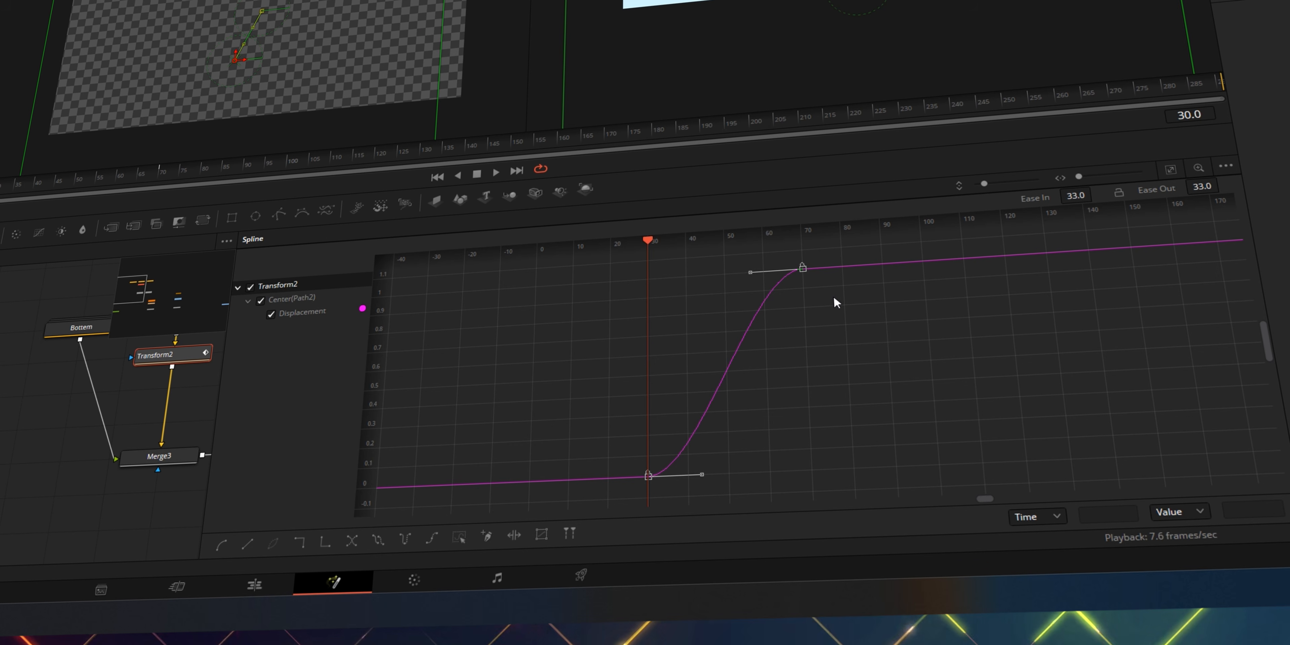
key("t")
key("t")
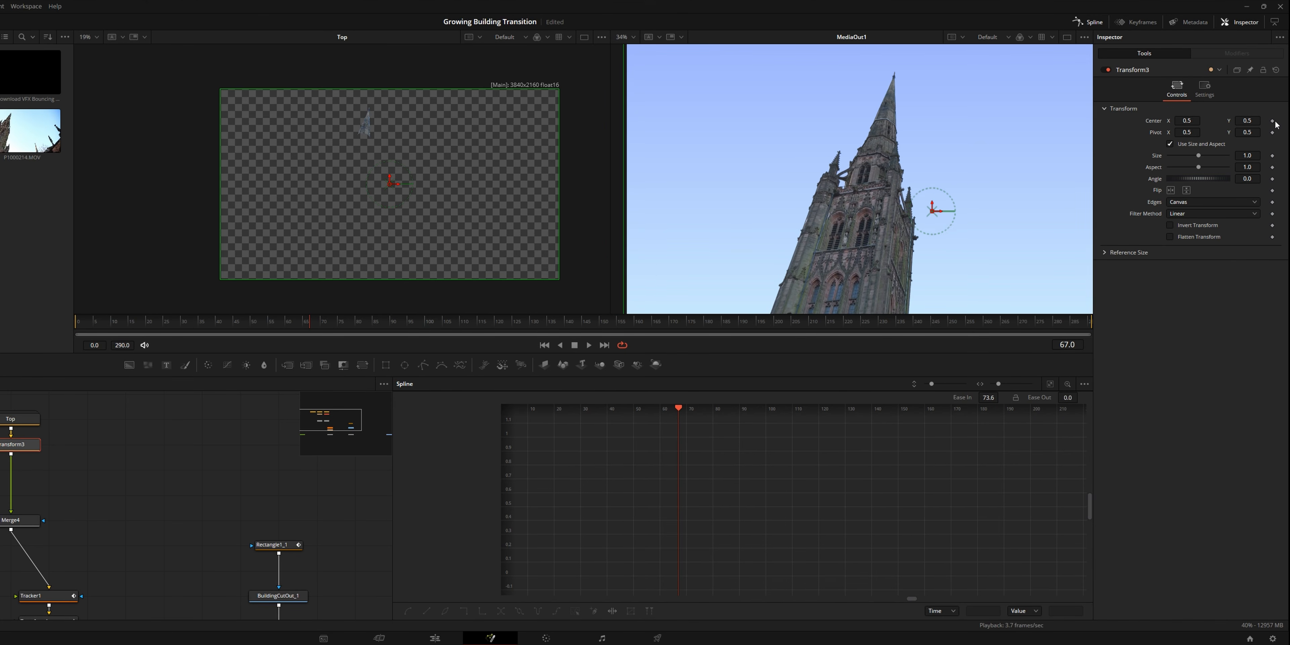
Keyframe Transform3's Center at frame 67 and select its keyframes in the Spline editor for easing
left_click(1272, 121)
left_click_drag(818, 429, 668, 588)
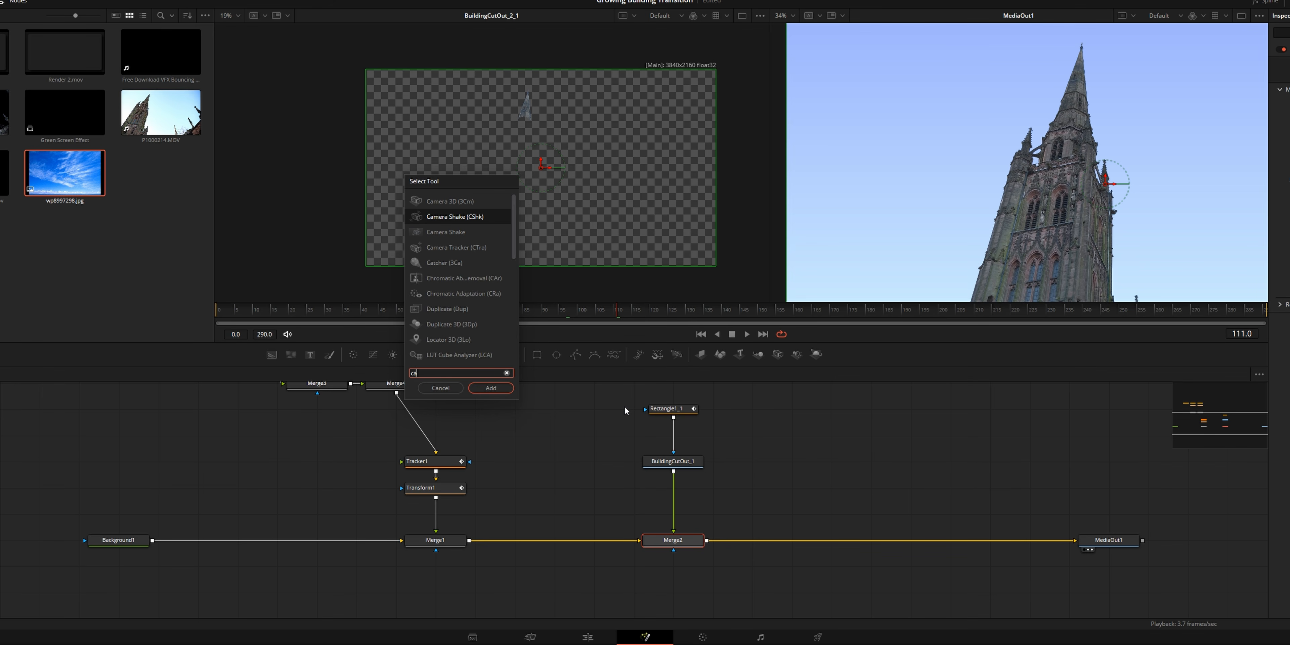
Insert a Camera Shake node between Merge2 and MediaOut1, and adjust its keyframed X Deviation and Overall Strength
left_click(623, 406)
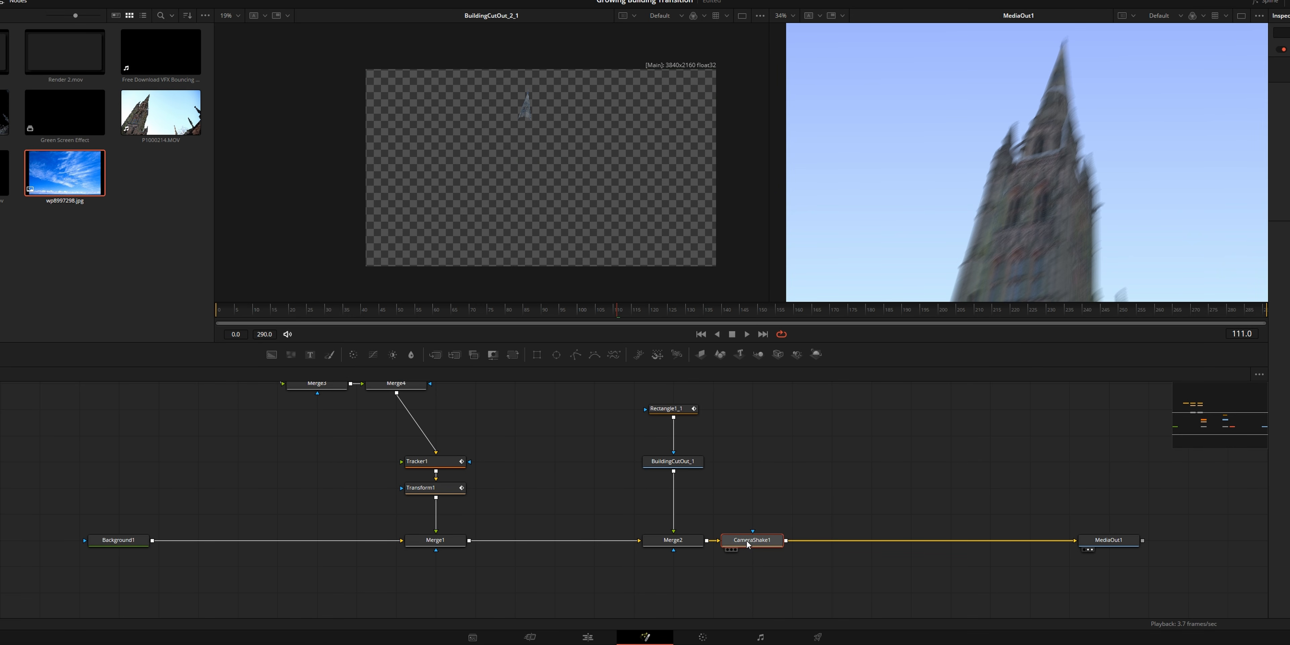
left_click_drag(746, 540, 826, 540)
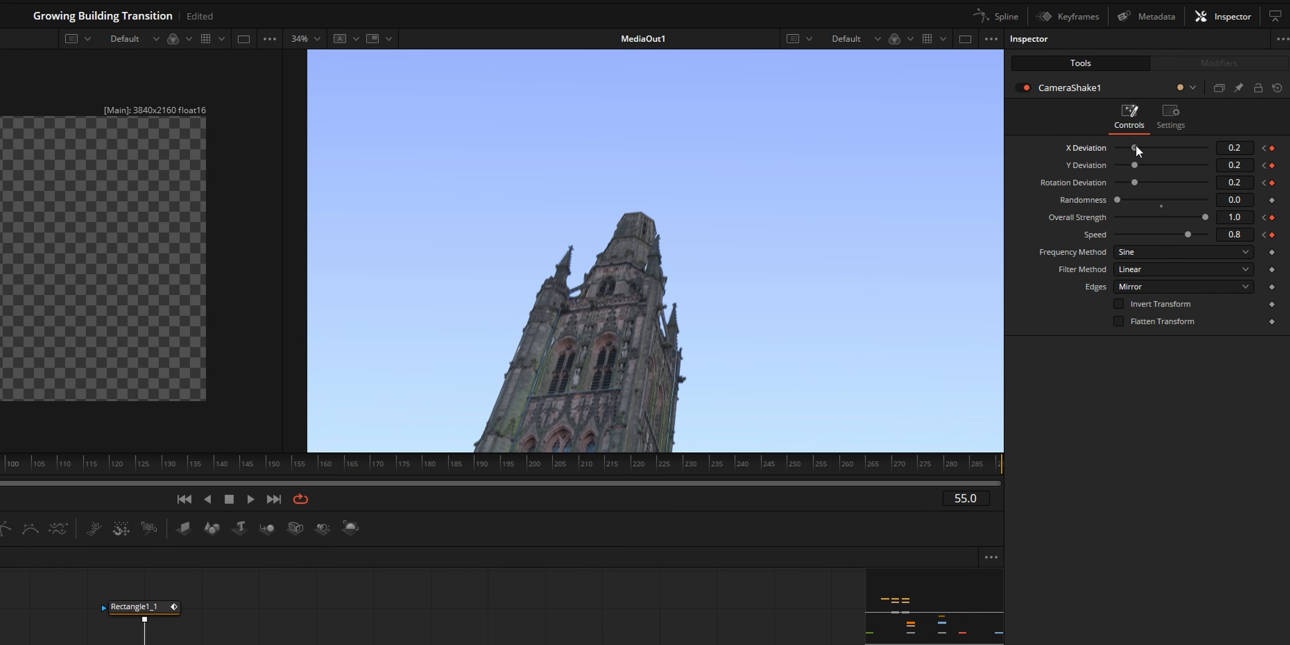
left_click_drag(1136, 147, 1160, 165)
left_click_drag(1205, 218, 1166, 221)
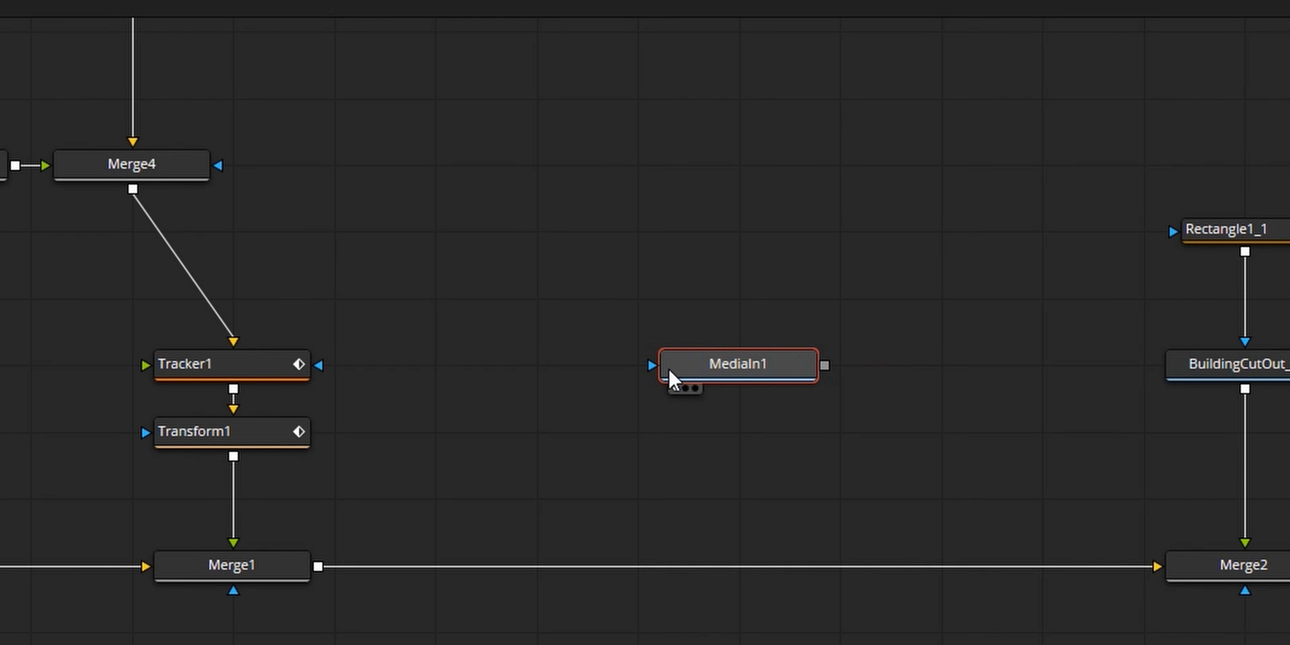
Merge the green-screen debris clip MediaIn1 between Background1 and Merge1 through a Transform node, and insert an Ultra Keyer after that Transform
left_click_drag(671, 377, 602, 375)
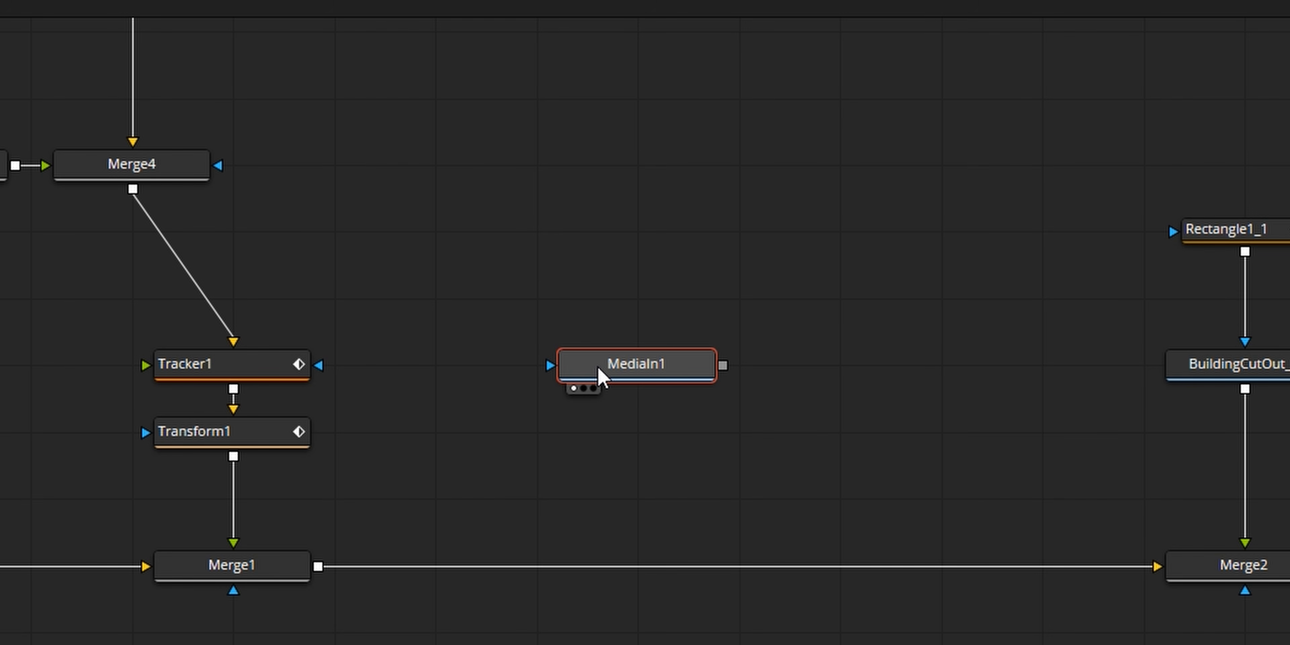
key("shift+space")
type("ultra")
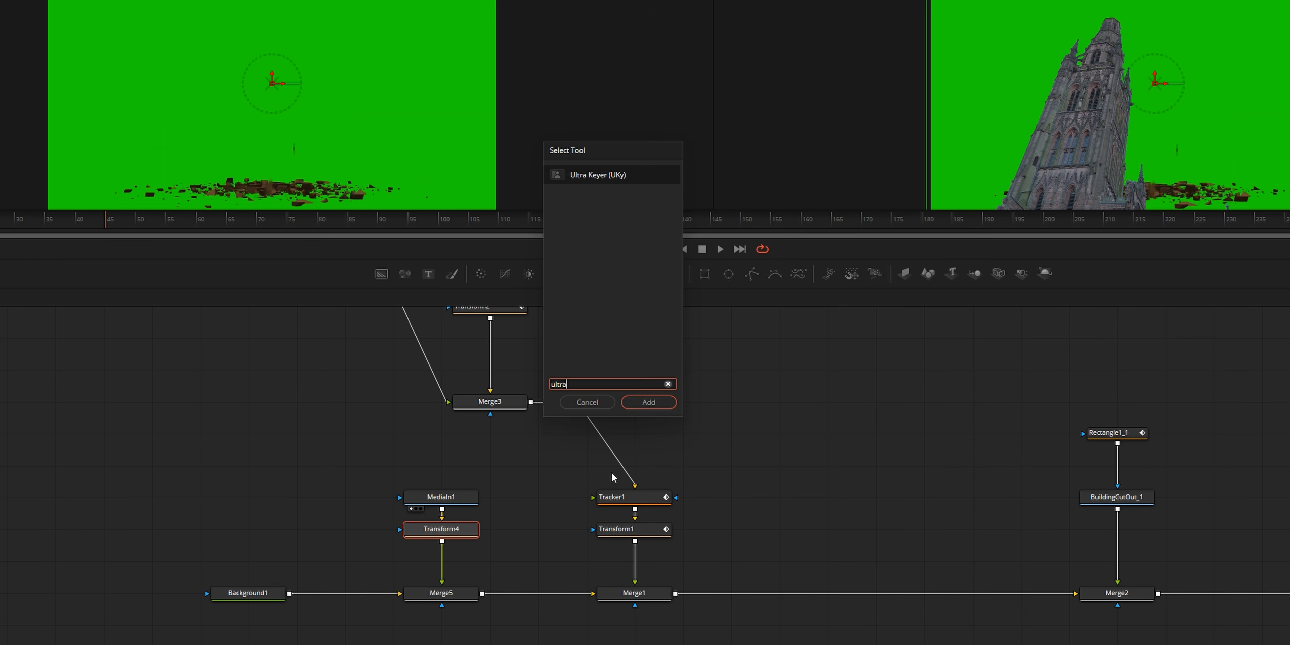
key("Return")
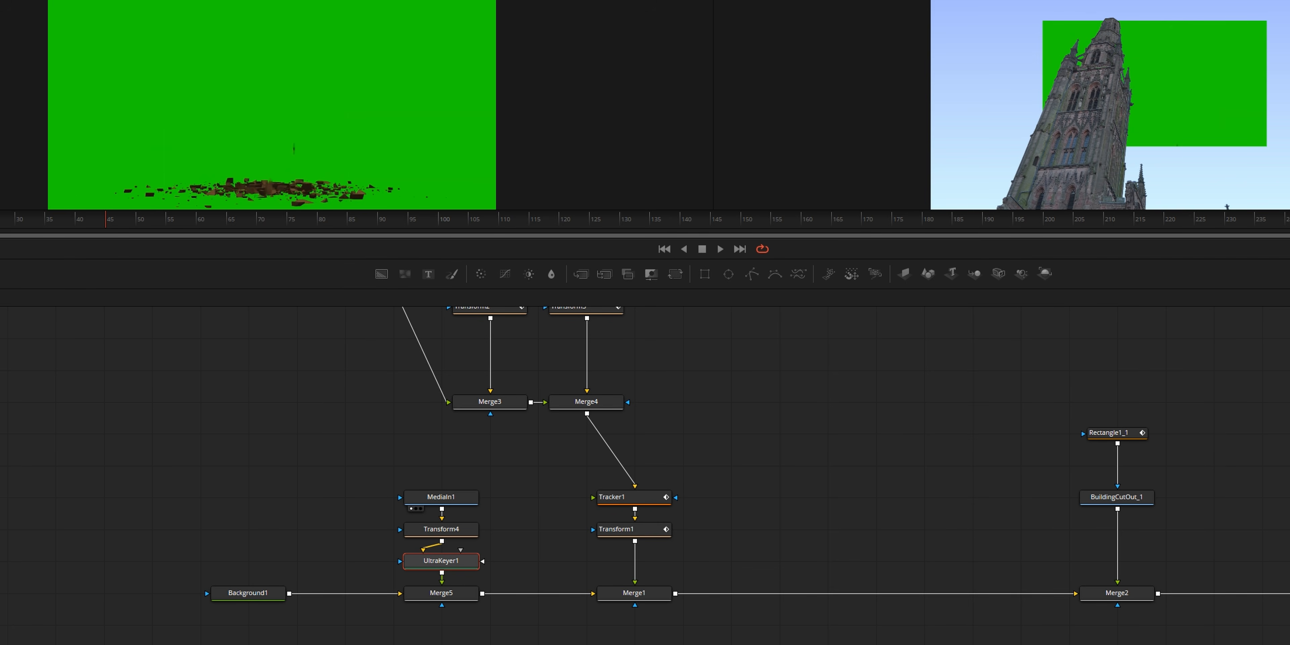